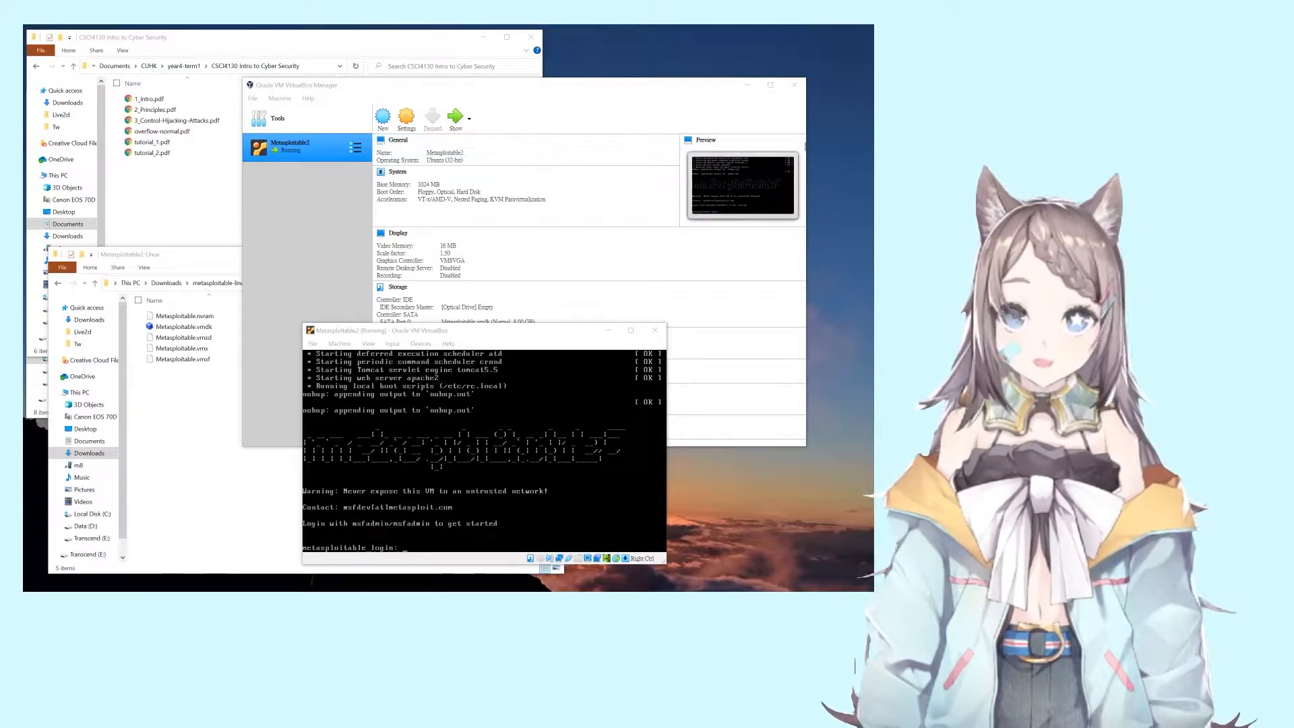
pyautogui.click(187, 264)
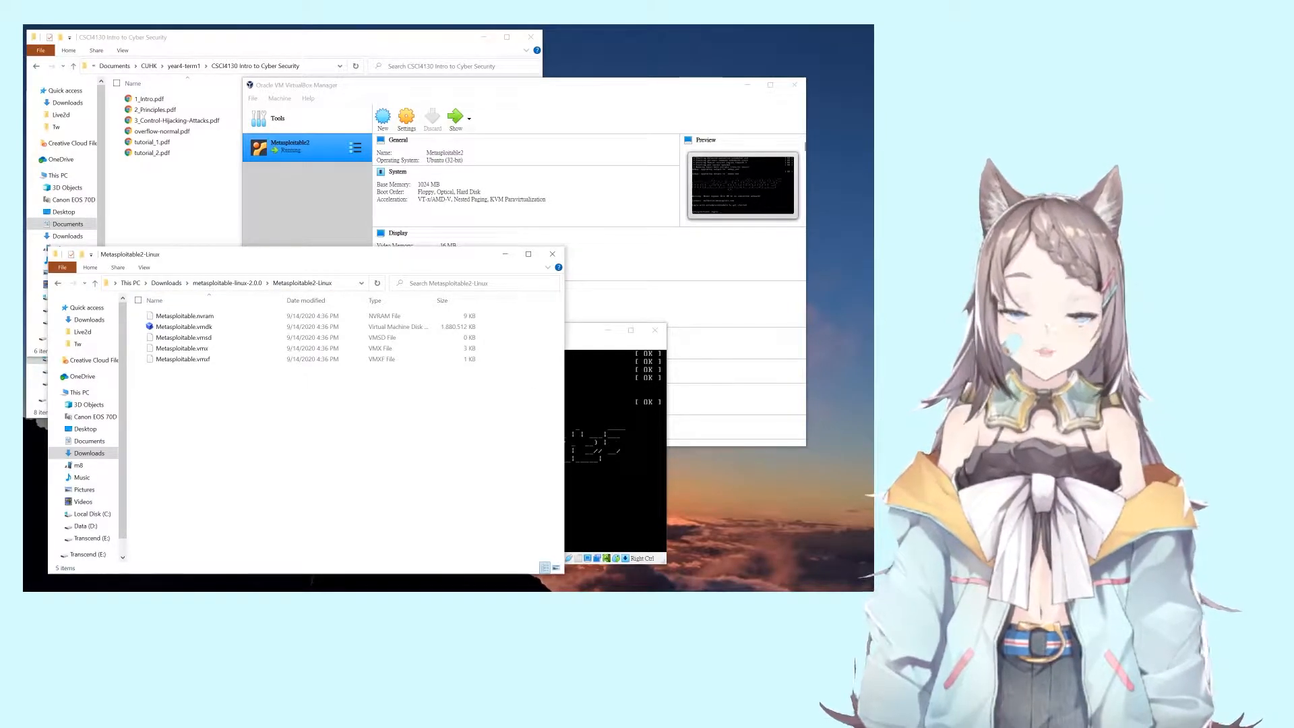
pyautogui.click(578, 340)
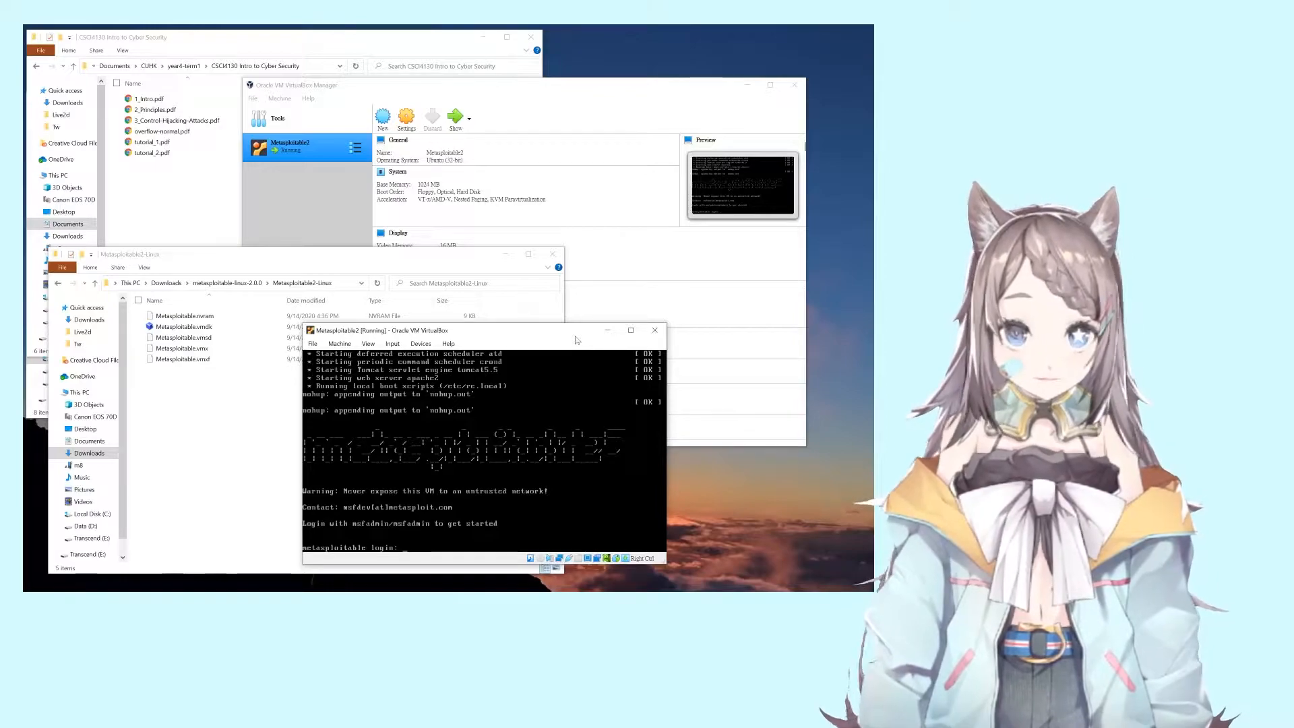
# Step: Log in at the Metasploitable VM console with the default admin username and password
pyautogui.write('m')
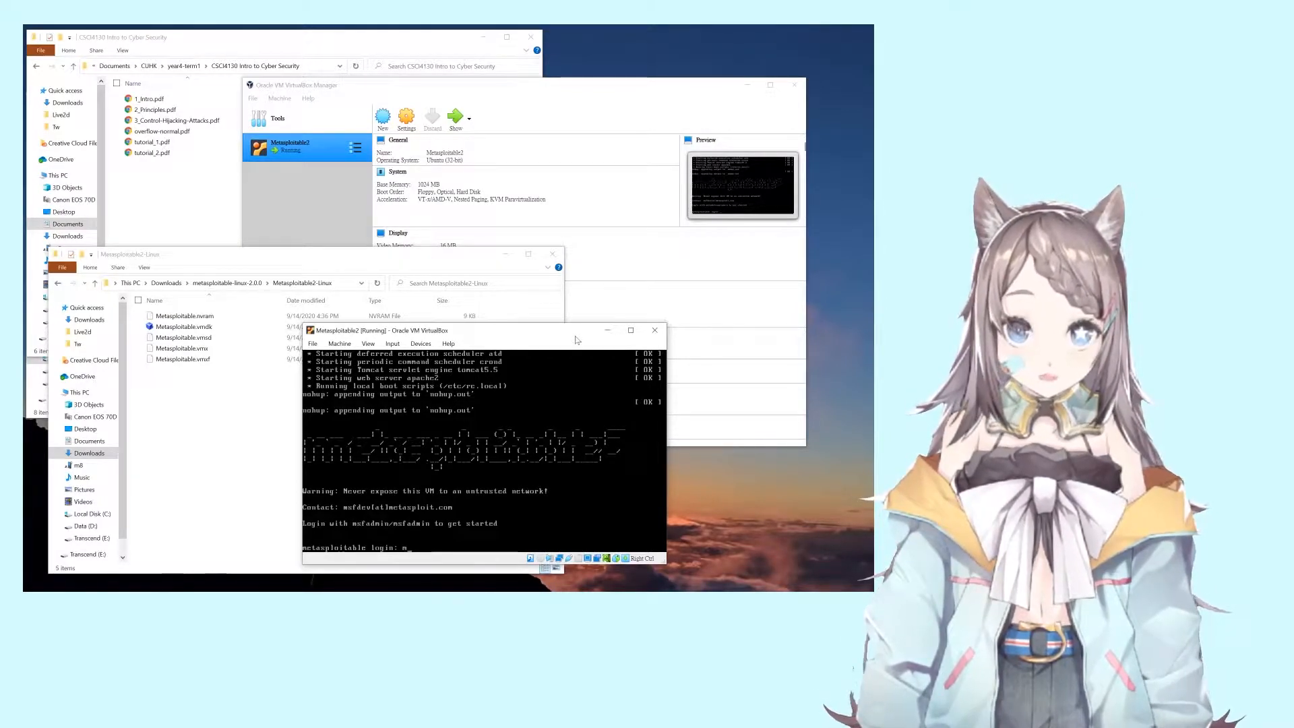
pyautogui.write('sfadmin')
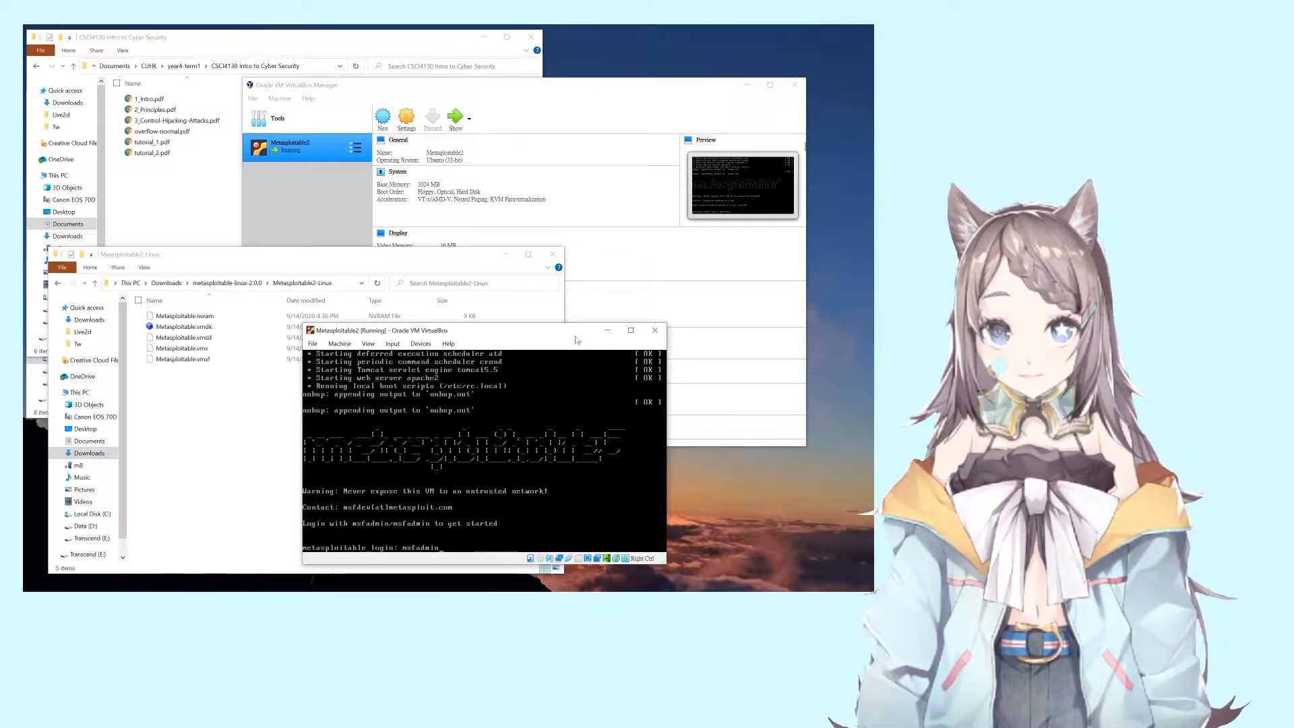
pyautogui.press('Return')
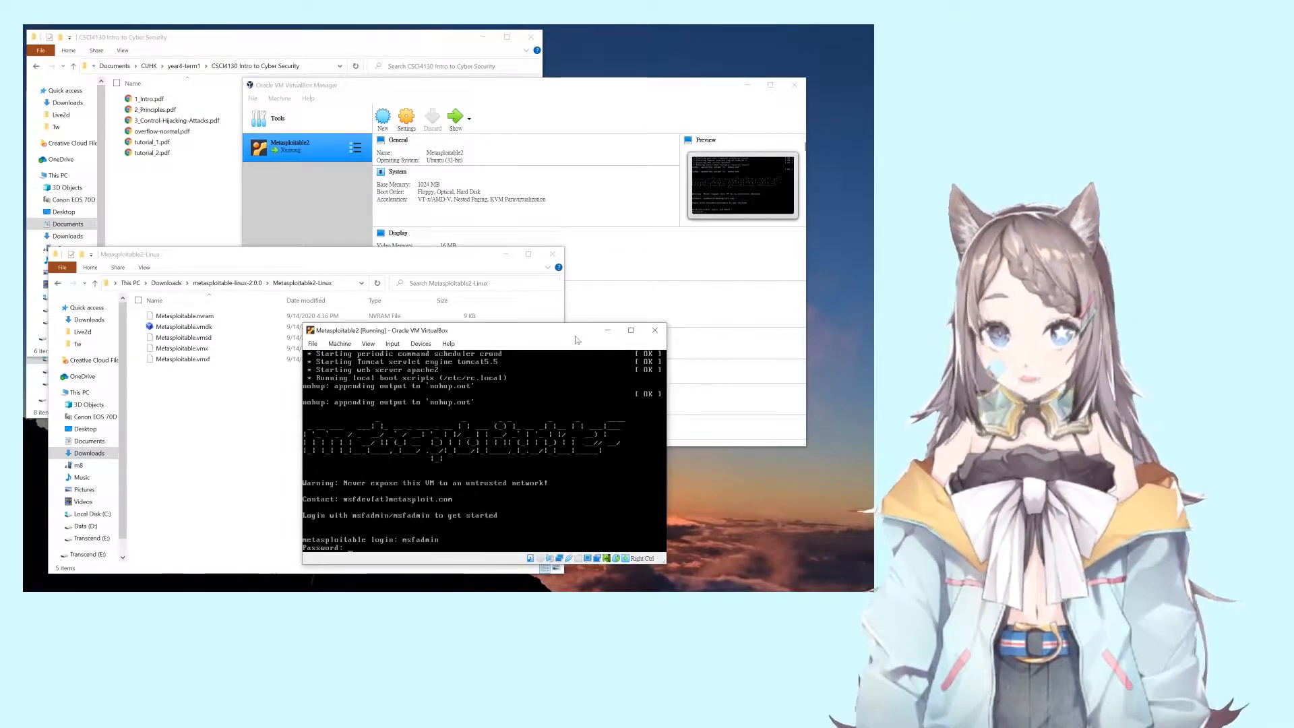
pyautogui.write('msfadmin')
pyautogui.press('Return')
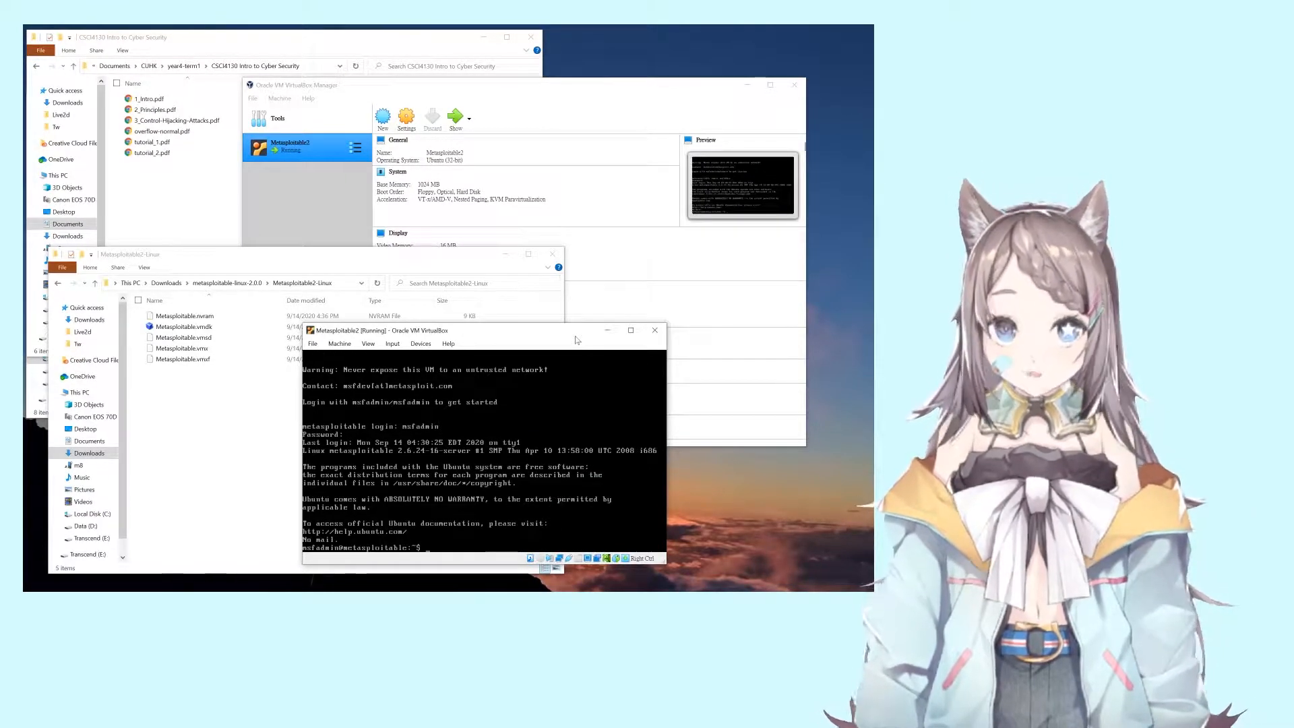
# Step: List the home directory with ls and ls -al, then open .bashrc in nano
pyautogui.write('ls')
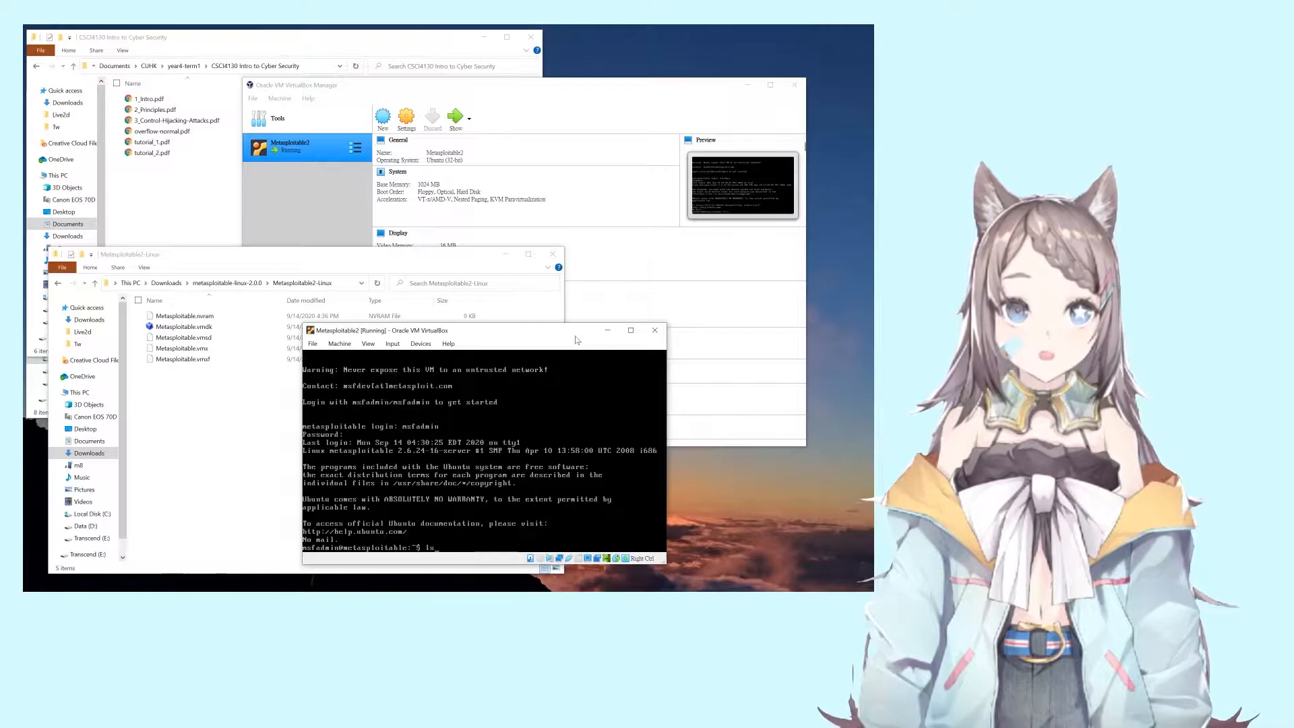
pyautogui.press('Return')
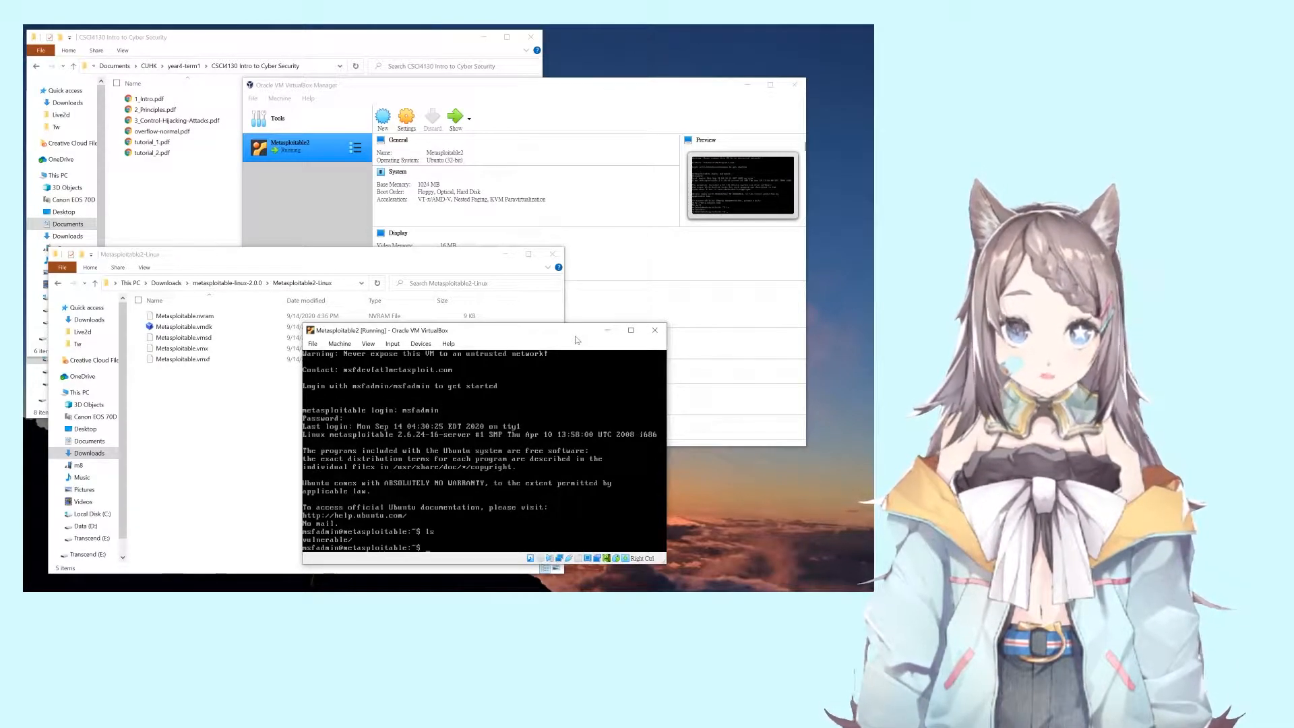
pyautogui.write('l')
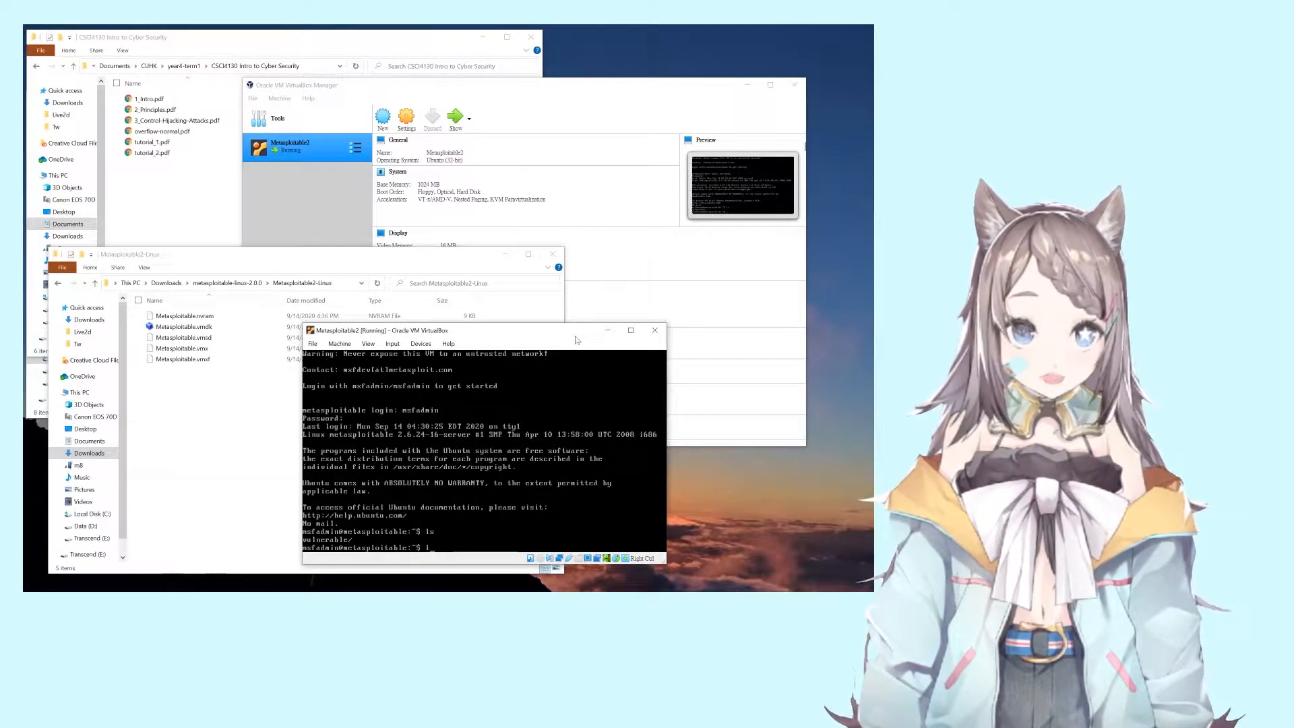
pyautogui.write('s -al')
pyautogui.press('Return')
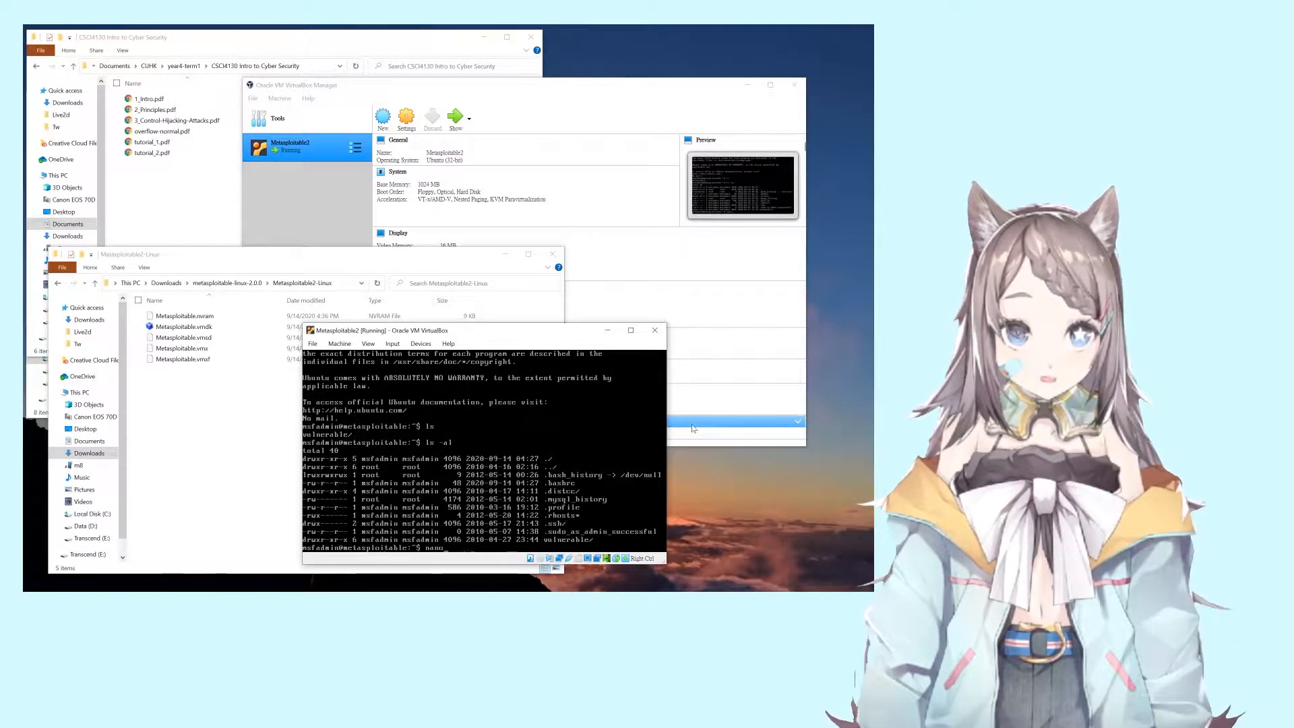
pyautogui.write('.bash')
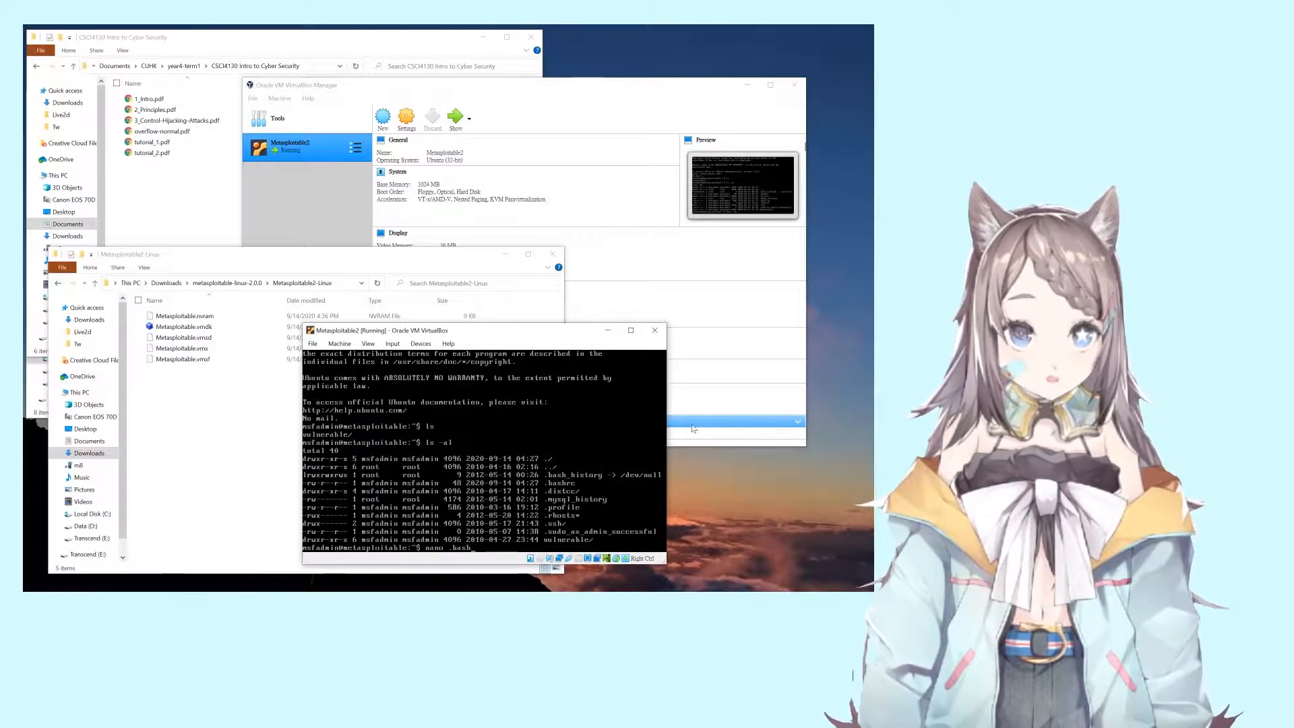
pyautogui.write('rc')
pyautogui.press('Return')
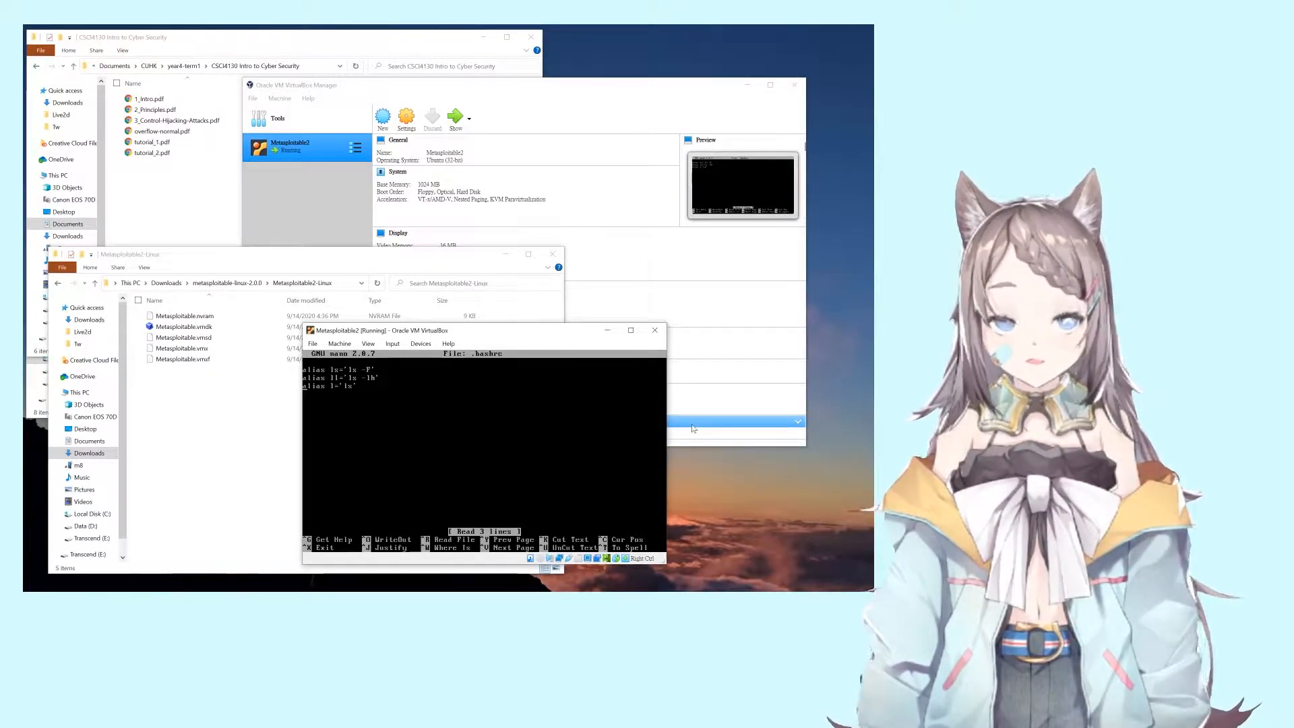
# Step: Exit nano and run the l and ll aliases to list the vulnerable/ directory
pyautogui.hotkey('ctrl', 'x')
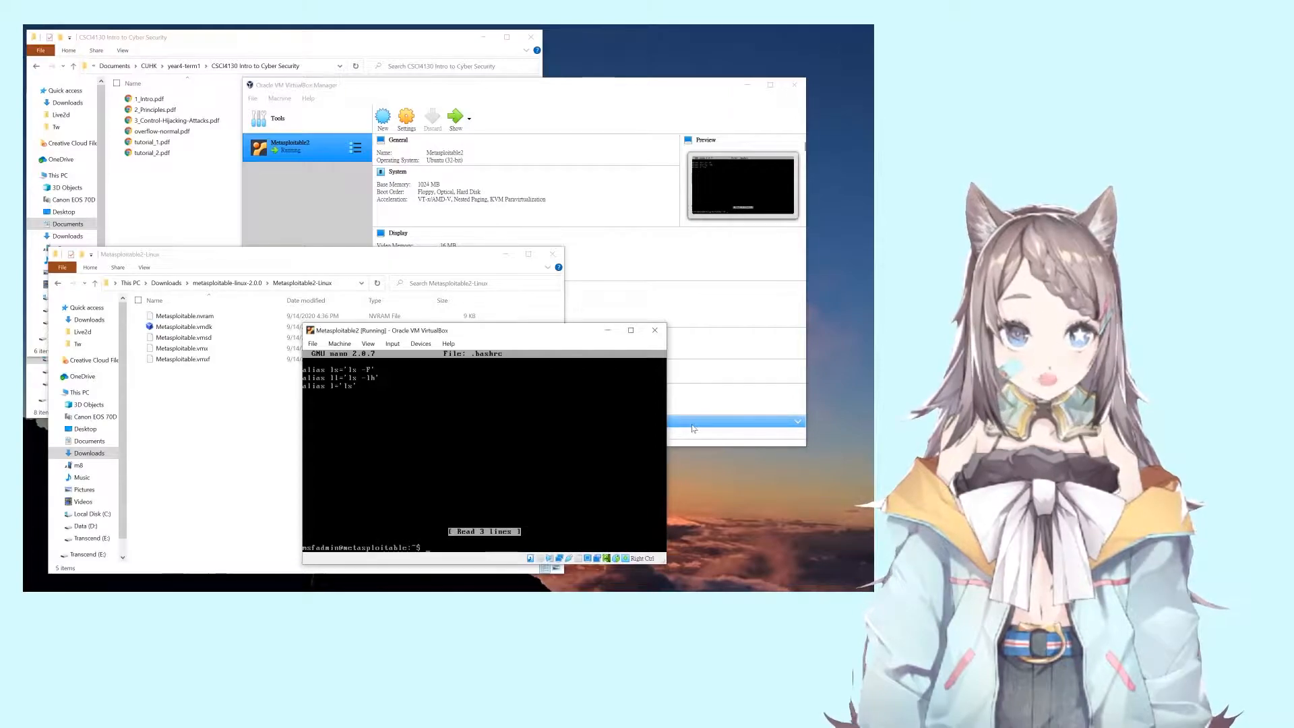
pyautogui.write('l')
pyautogui.press('Return')
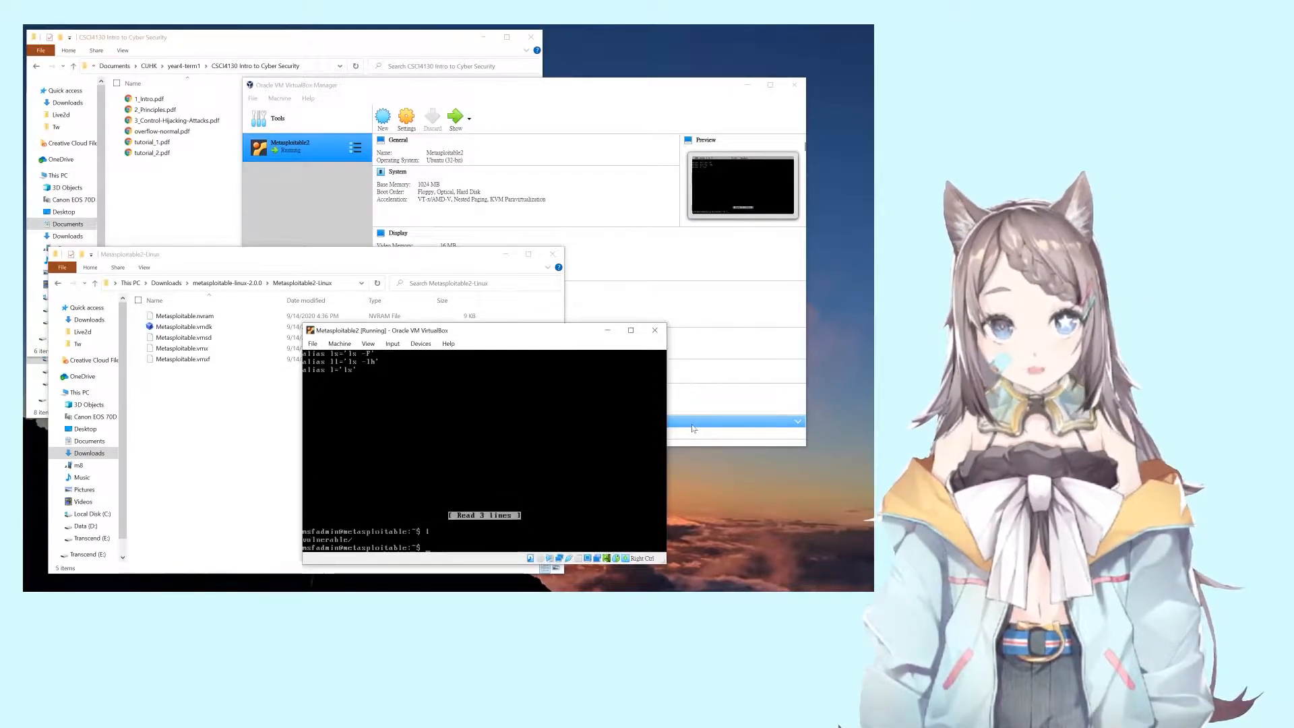
pyautogui.write('ll')
pyautogui.press('Return')
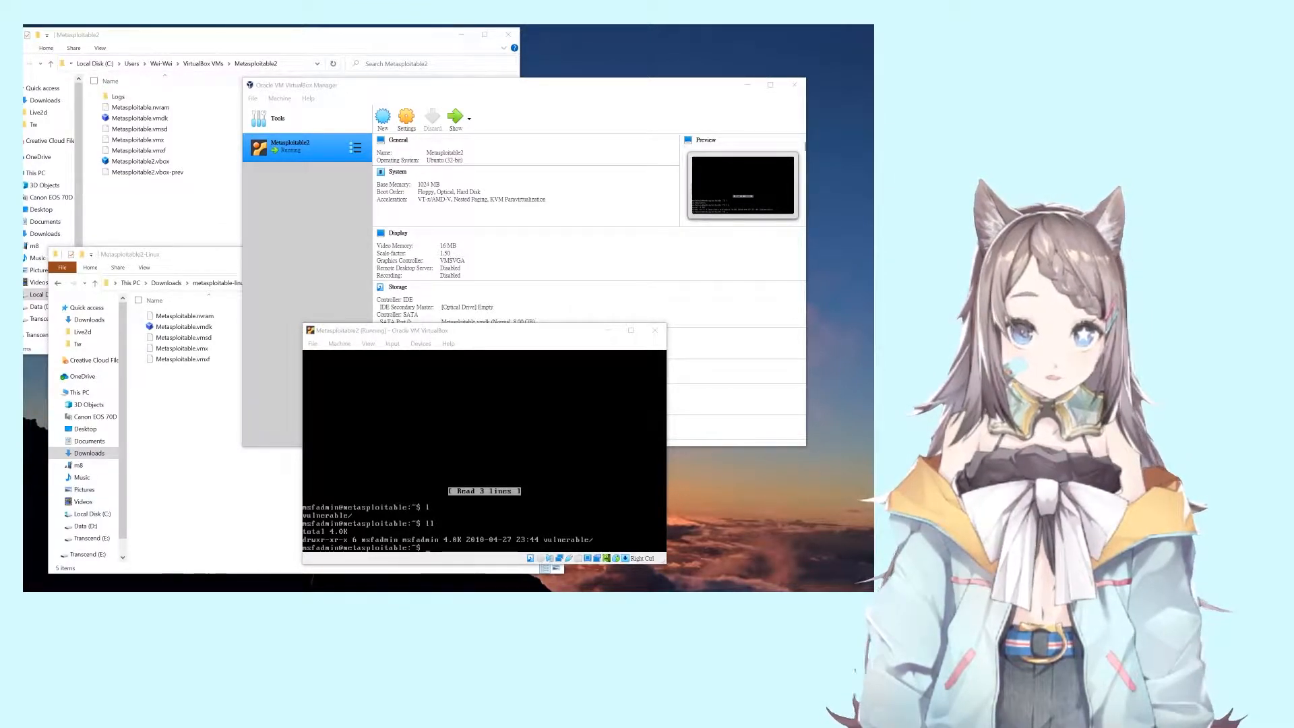
# Step: Run shutdown -h in the VM console, then rerun it as root with sudo !!
pyautogui.click(484, 451)
pyautogui.write('shutdown -h now')
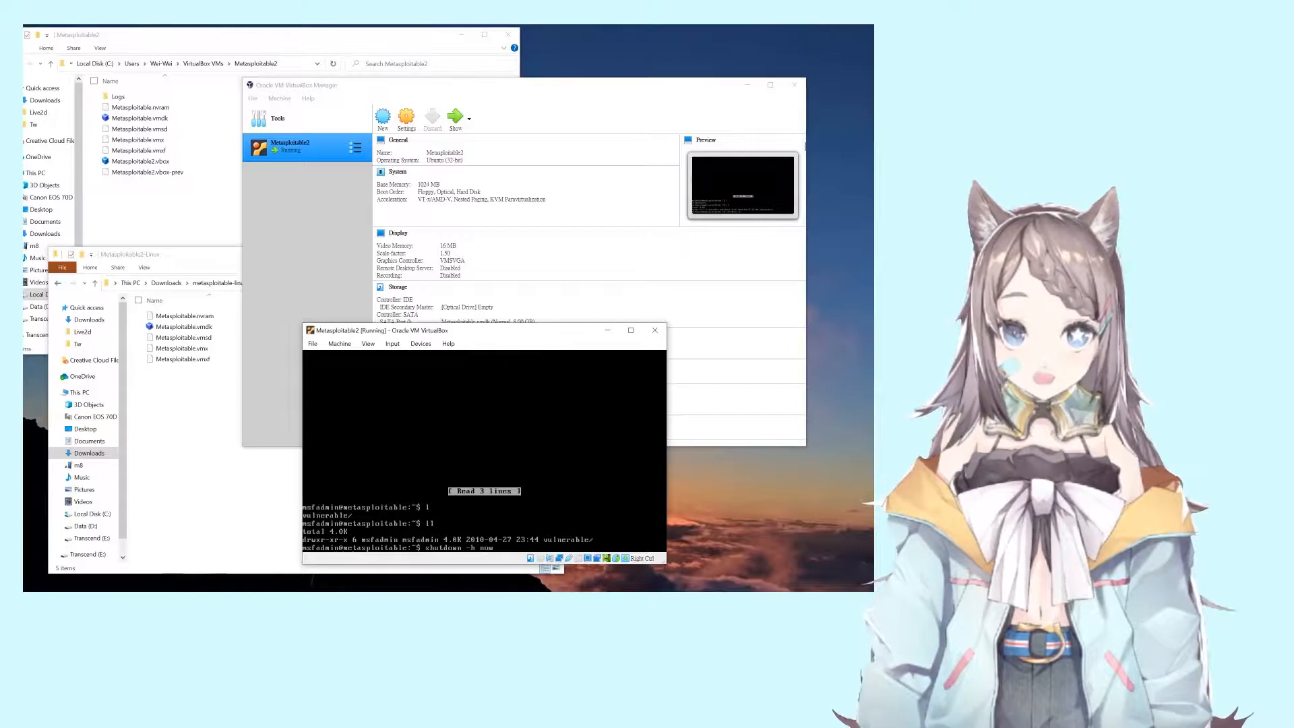
pyautogui.press('Return')
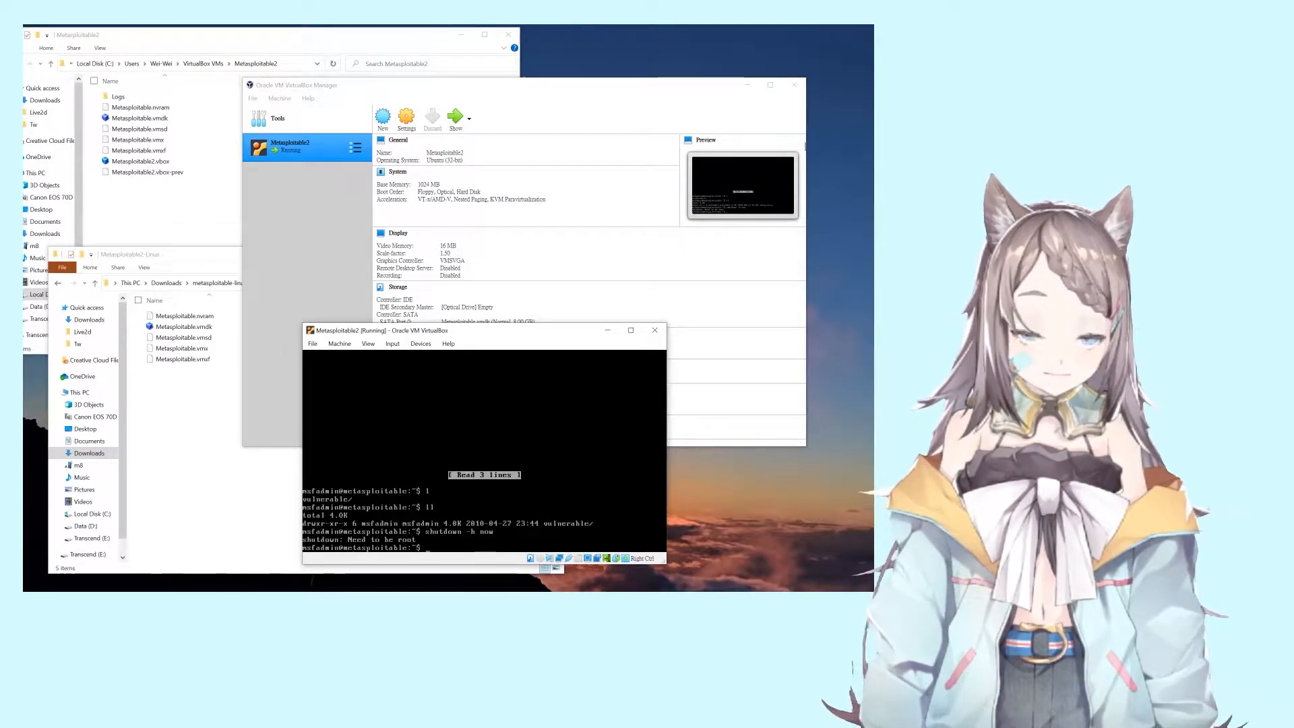
pyautogui.write('sudo ')
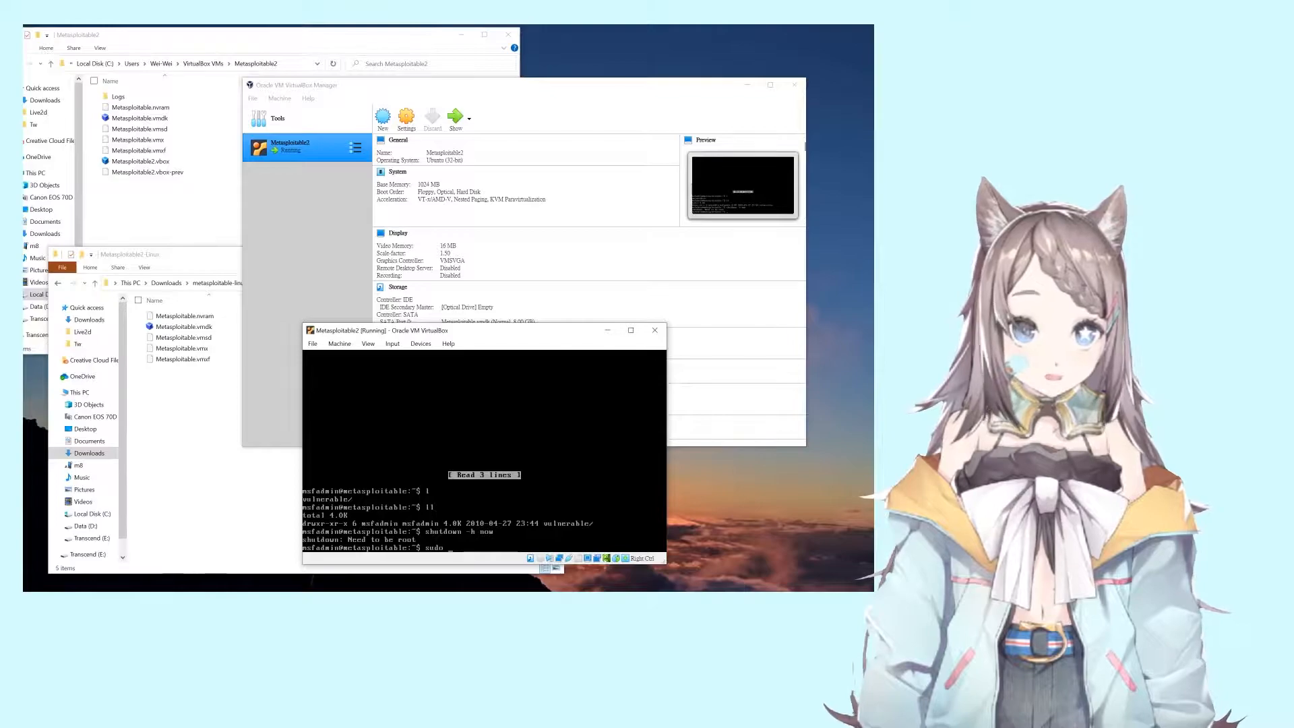
pyautogui.write('!!')
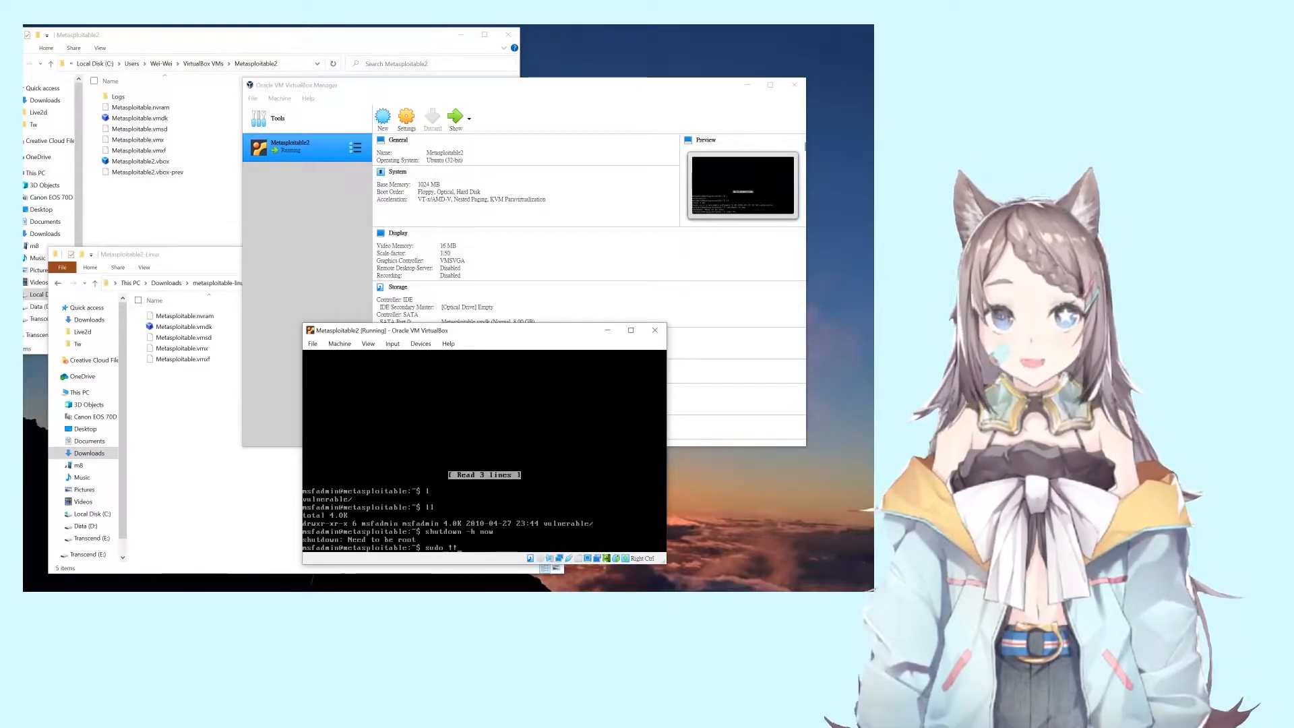
pyautogui.press('Return')
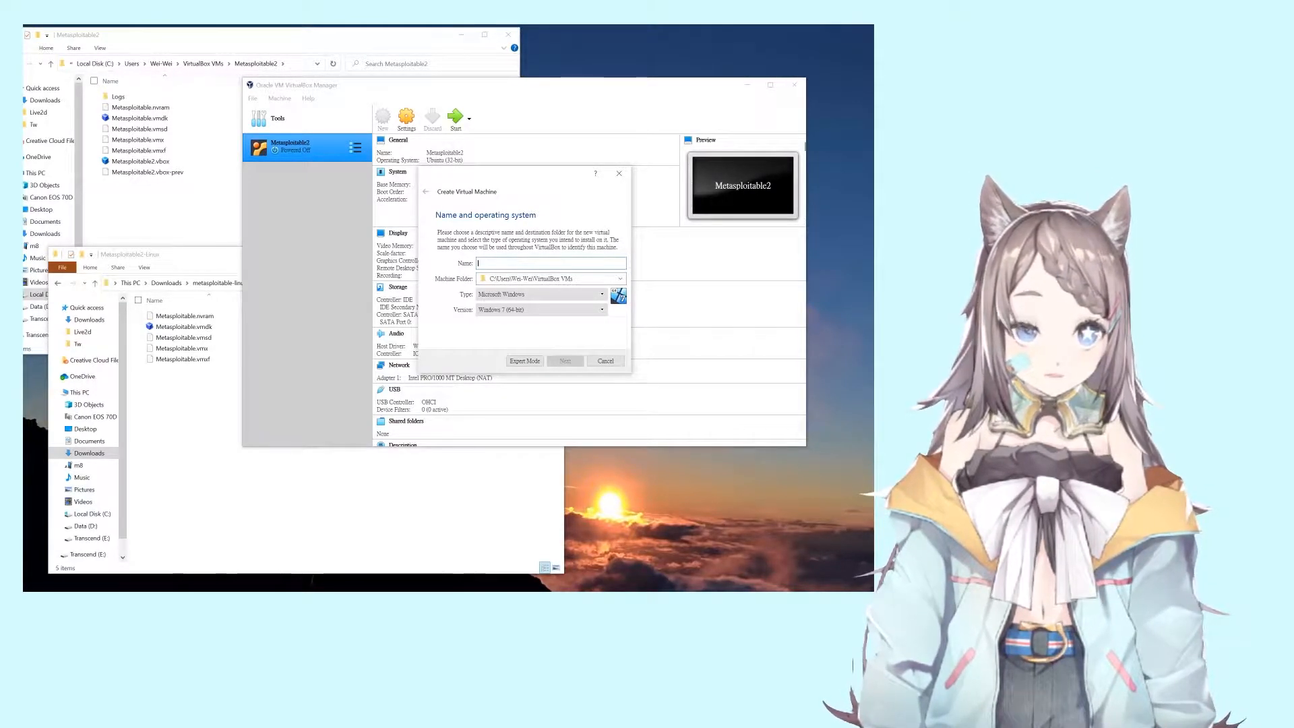
# Step: Draft the machine as 'test 1', Linux Ubuntu (32-bit), briefly trying the single-page form
pyautogui.write('test 123')
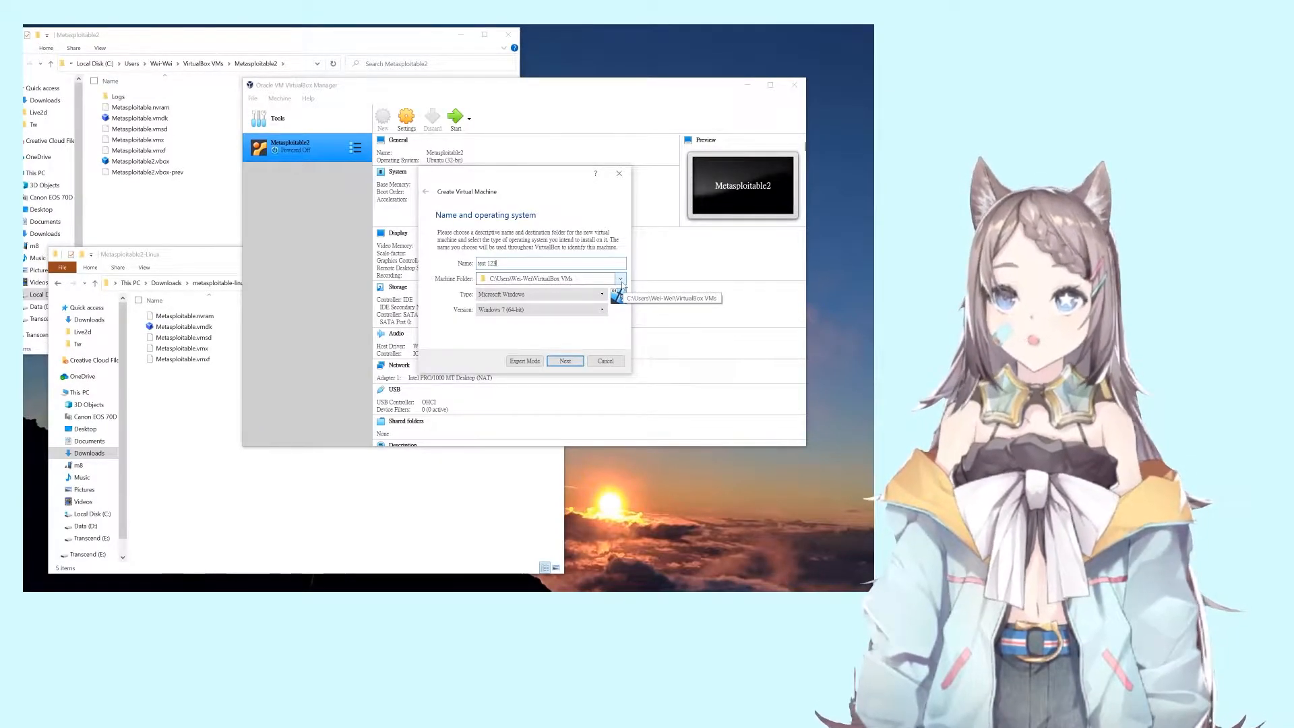
pyautogui.moveTo(570, 279); pyautogui.dragTo(500, 279)
pyautogui.click(573, 278)
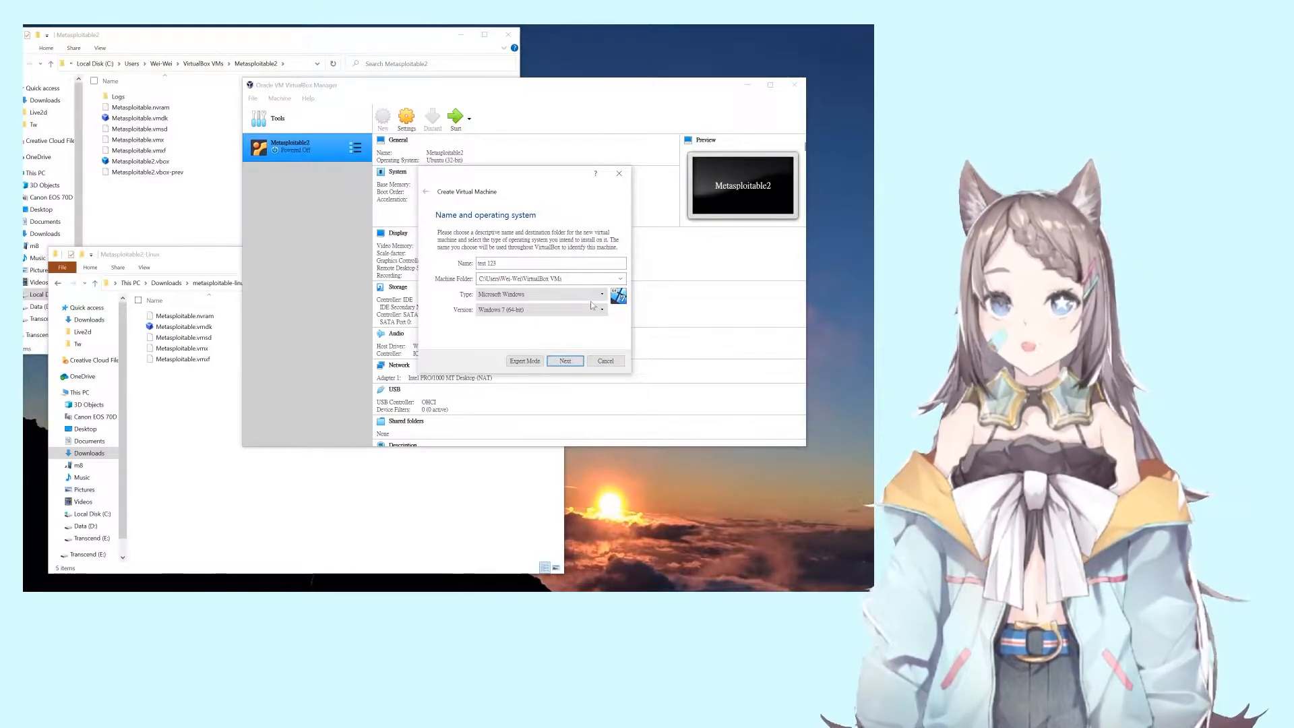
pyautogui.moveTo(567, 278); pyautogui.dragTo(509, 279)
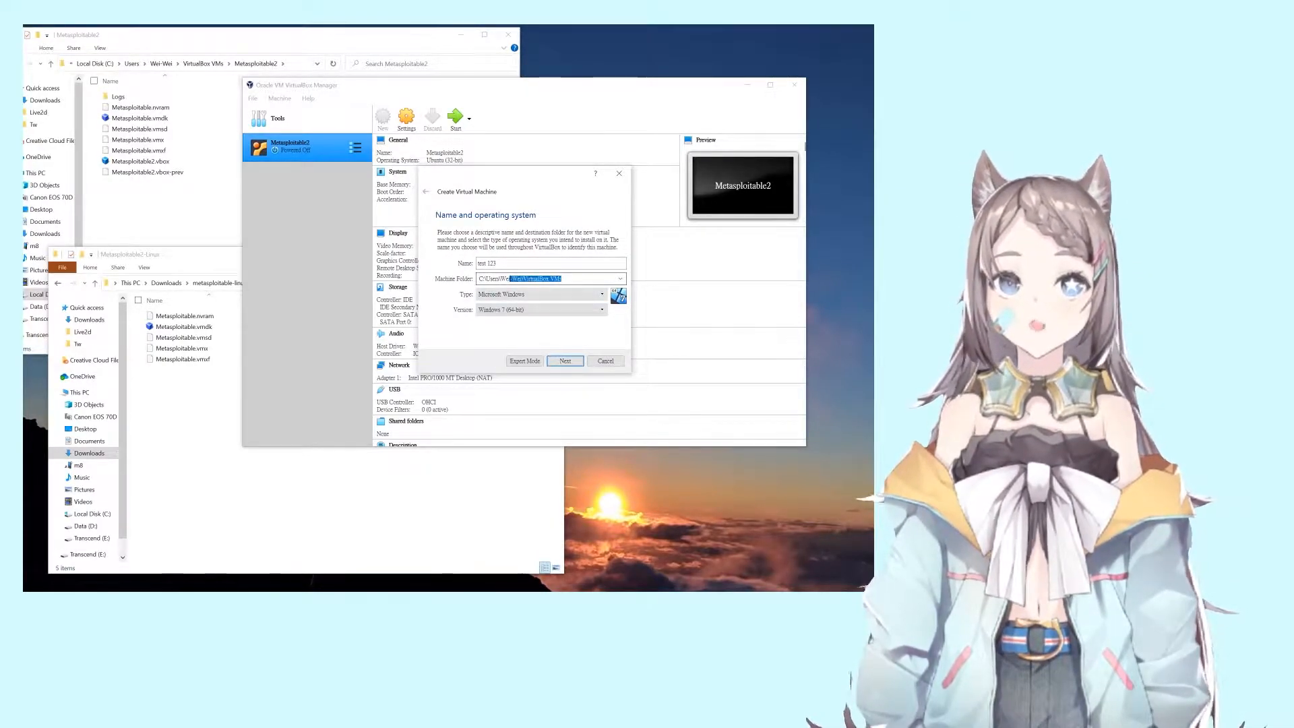
pyautogui.click(579, 279)
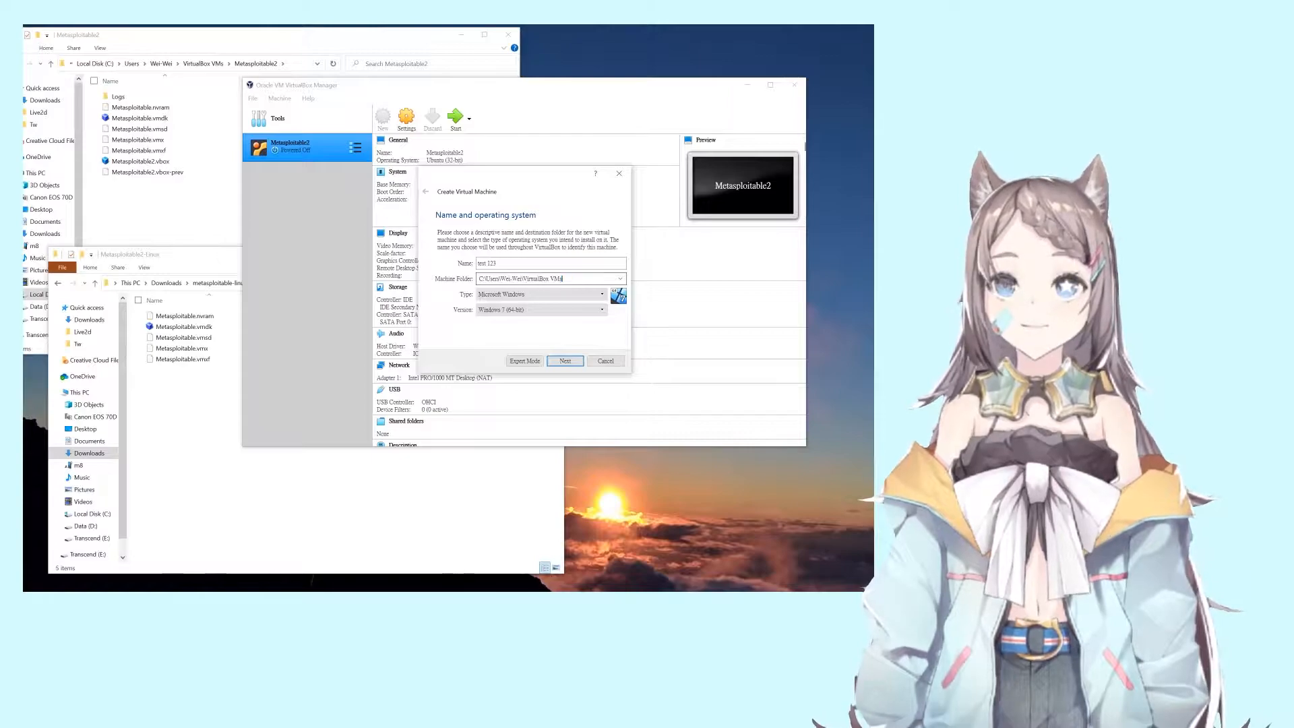
pyautogui.click(592, 299)
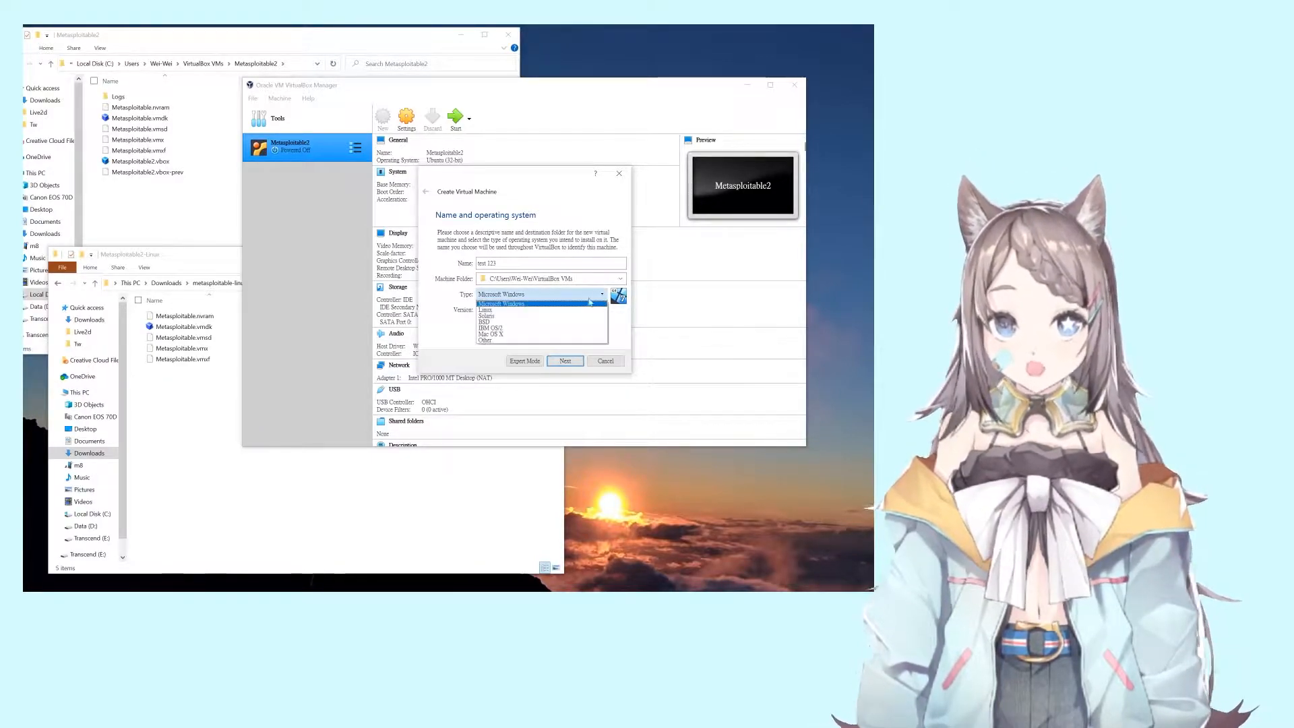
pyautogui.click(525, 313)
pyautogui.click(526, 311)
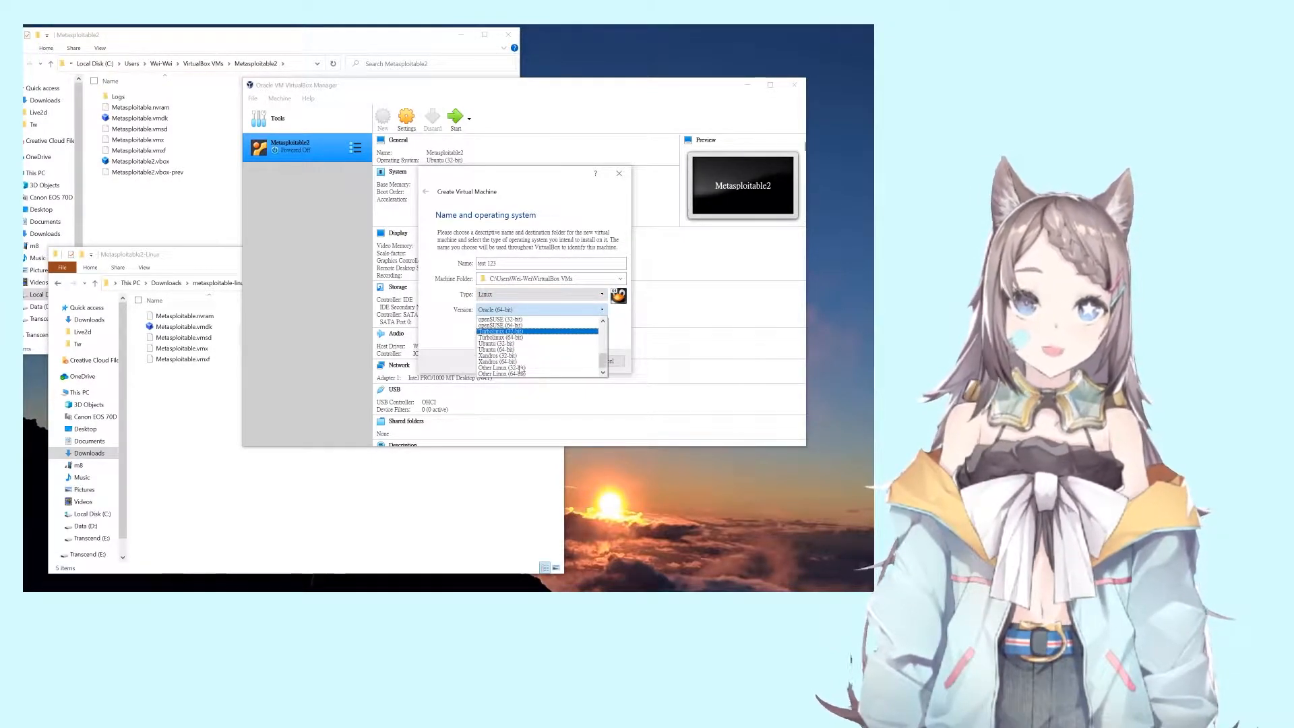
pyautogui.scroll(-2, 527, 364)
pyautogui.click(528, 345)
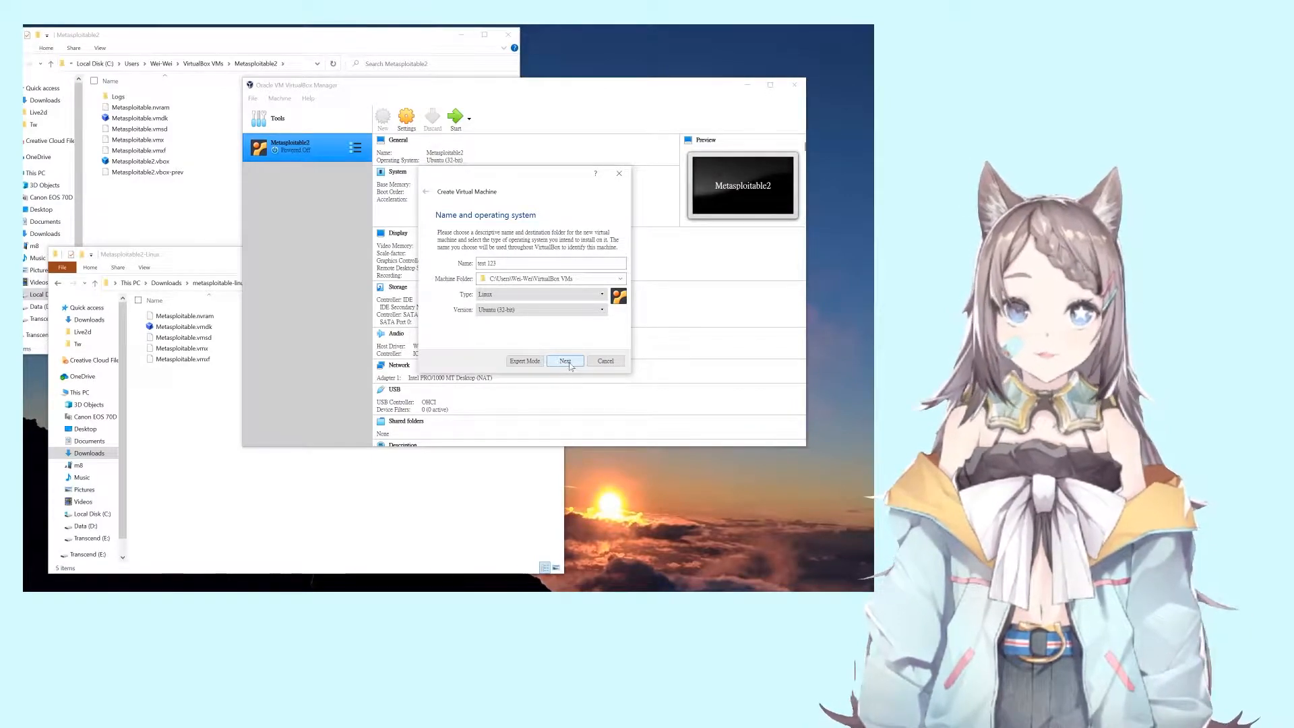
pyautogui.click(518, 364)
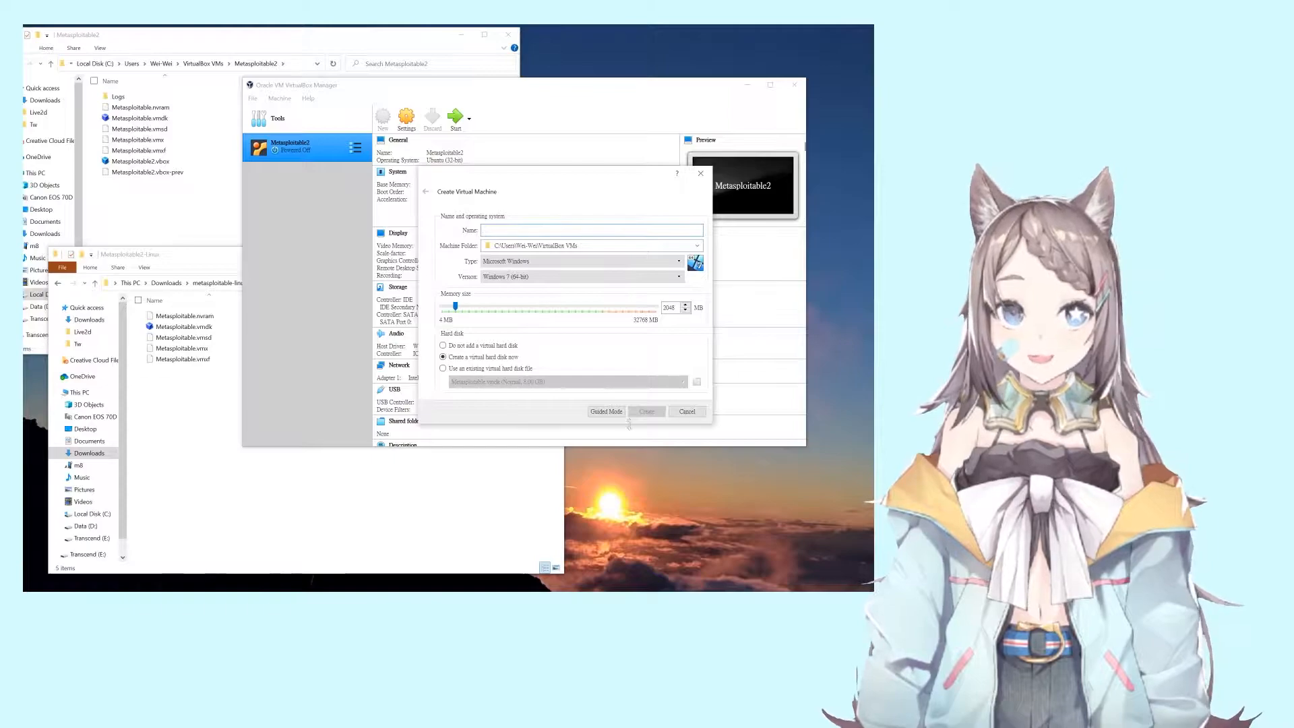
pyautogui.click(607, 412)
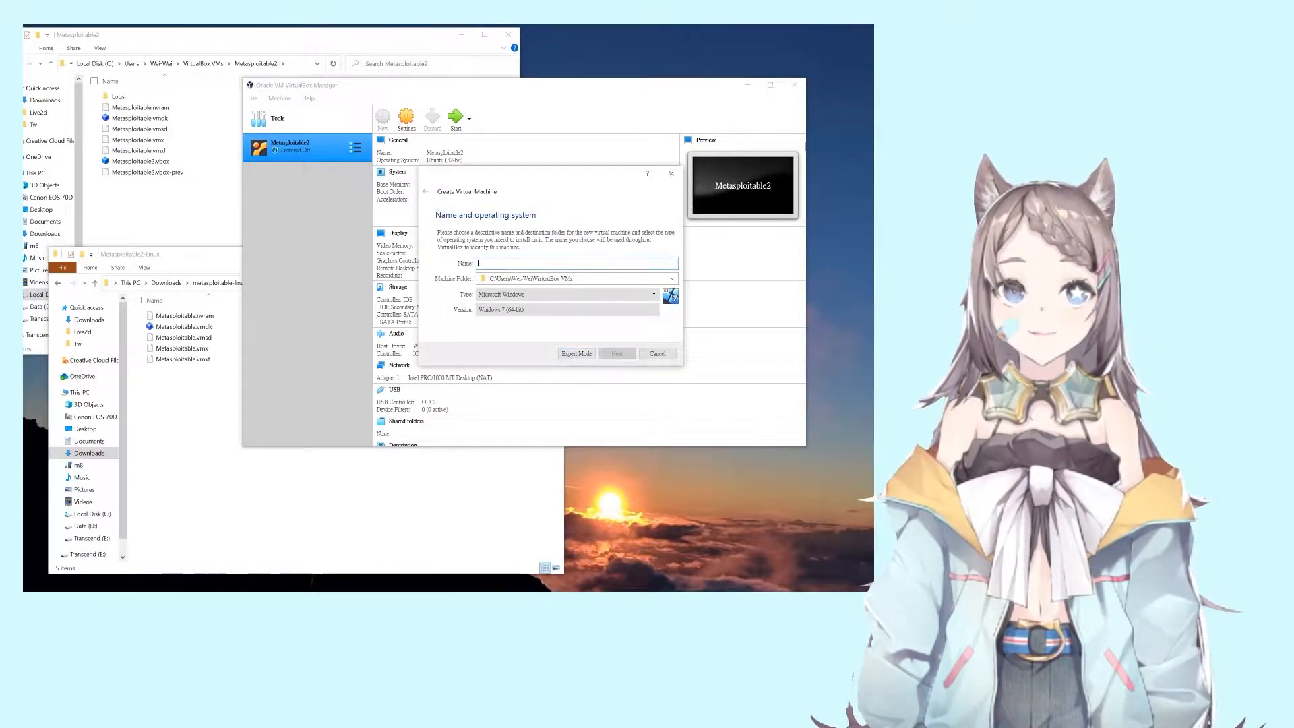
# Step: Name the machine test123, set Linux and Ubuntu (32-bit), and proceed to memory size
pyautogui.write('test')
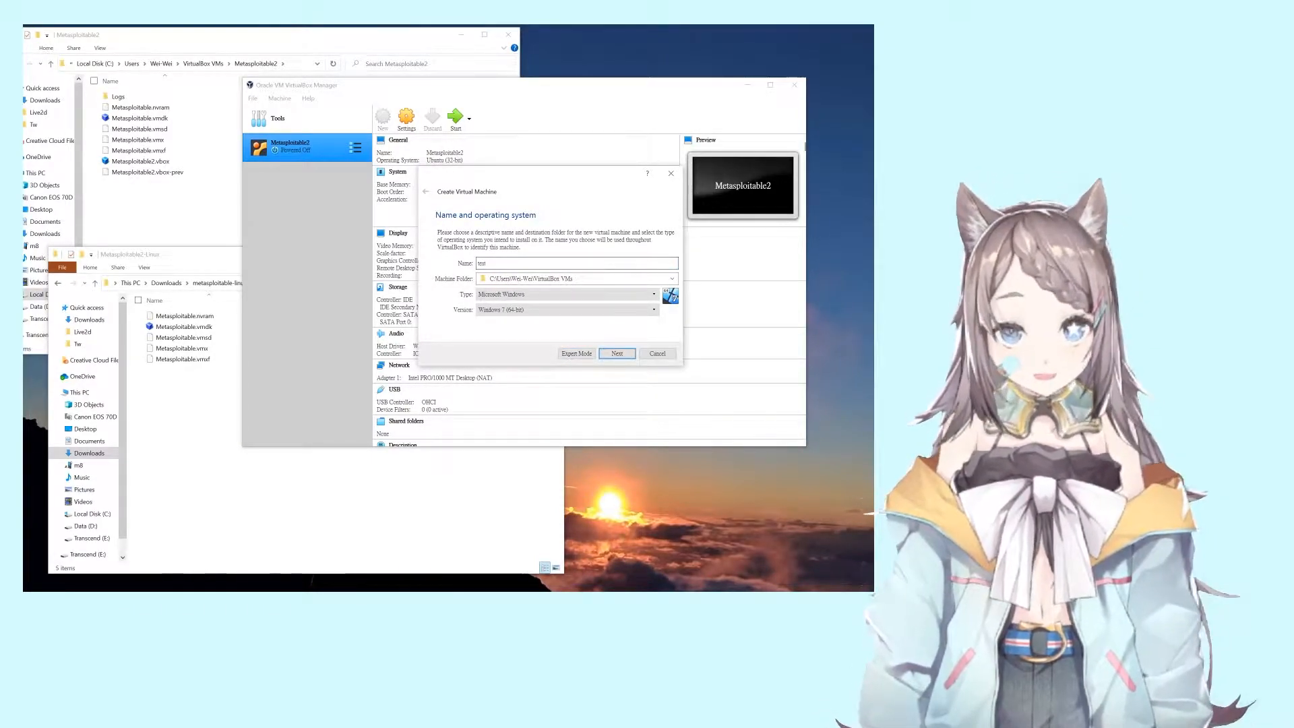
pyautogui.write('123')
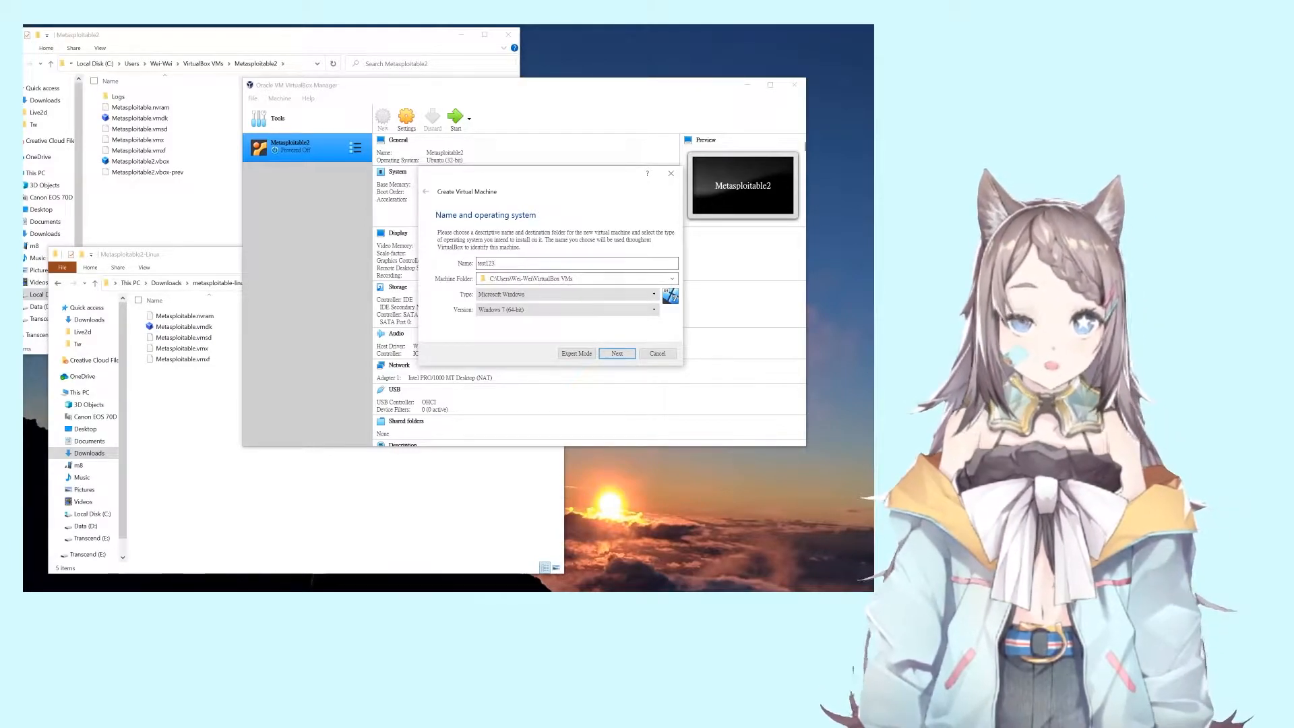
pyautogui.click(539, 294)
pyautogui.click(525, 311)
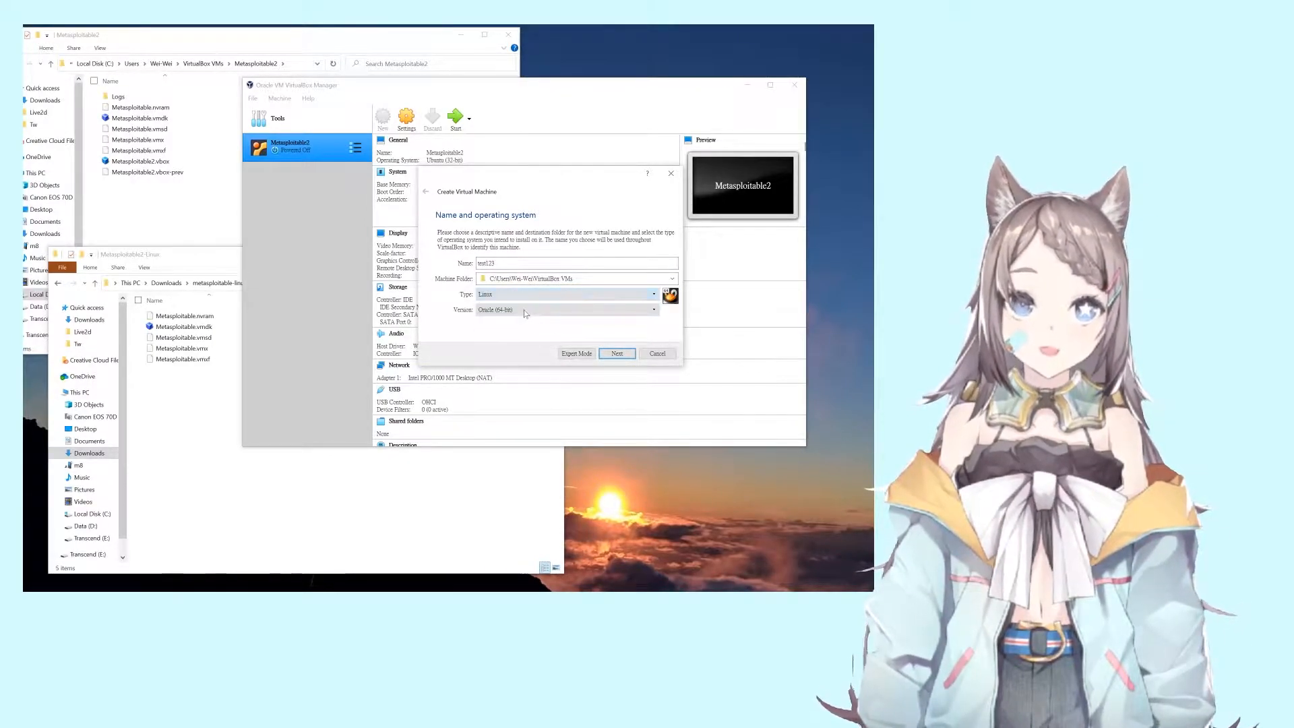
pyautogui.click(524, 310)
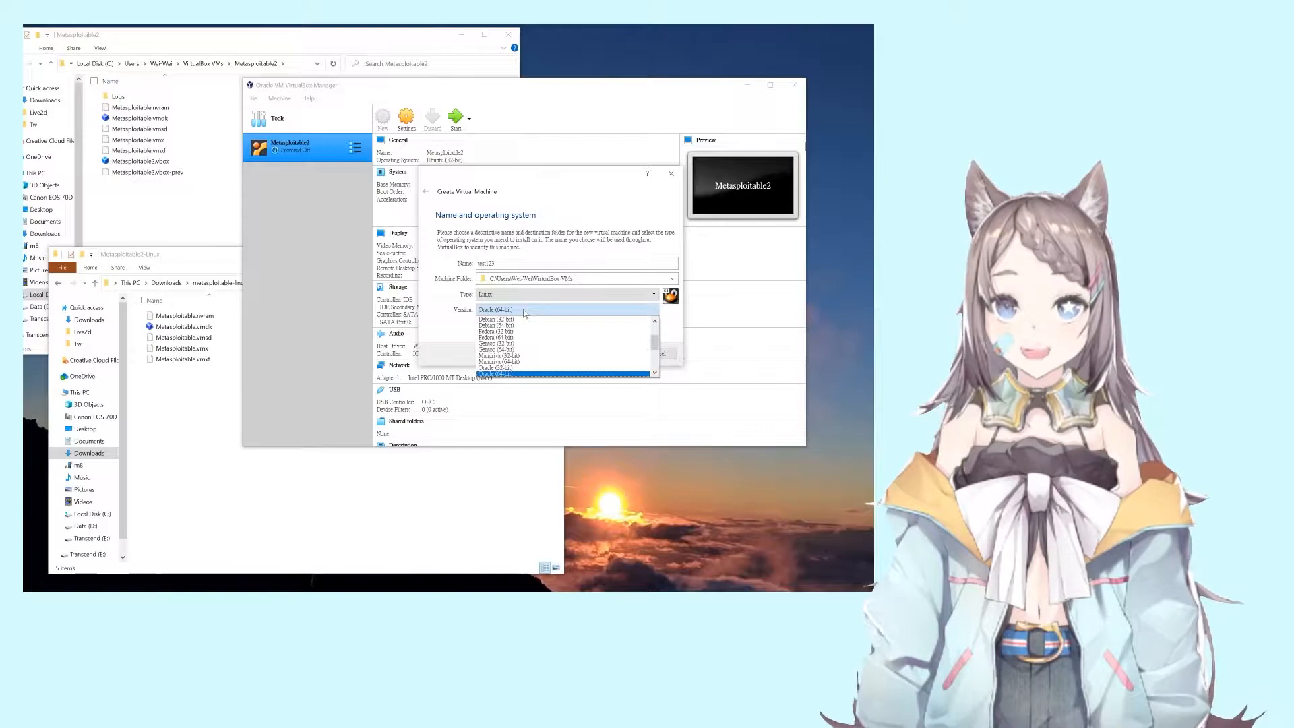
pyautogui.scroll(-2, 520, 347)
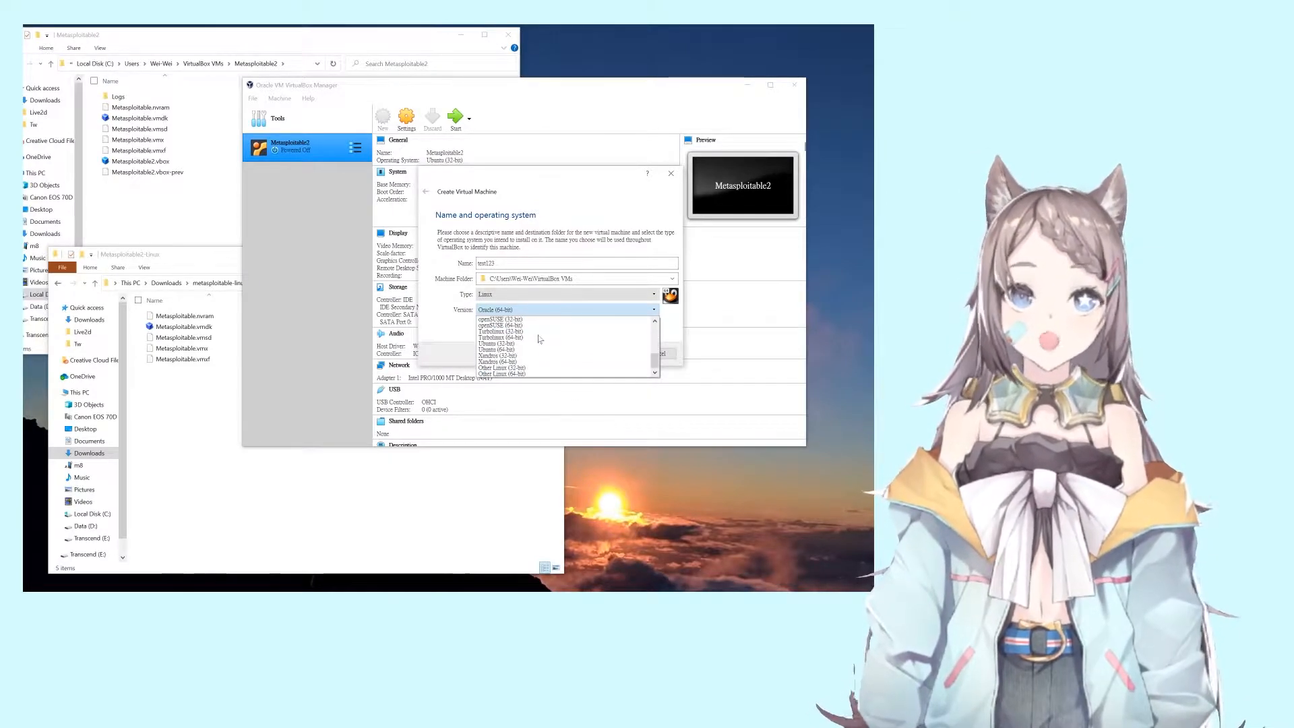
pyautogui.click(519, 347)
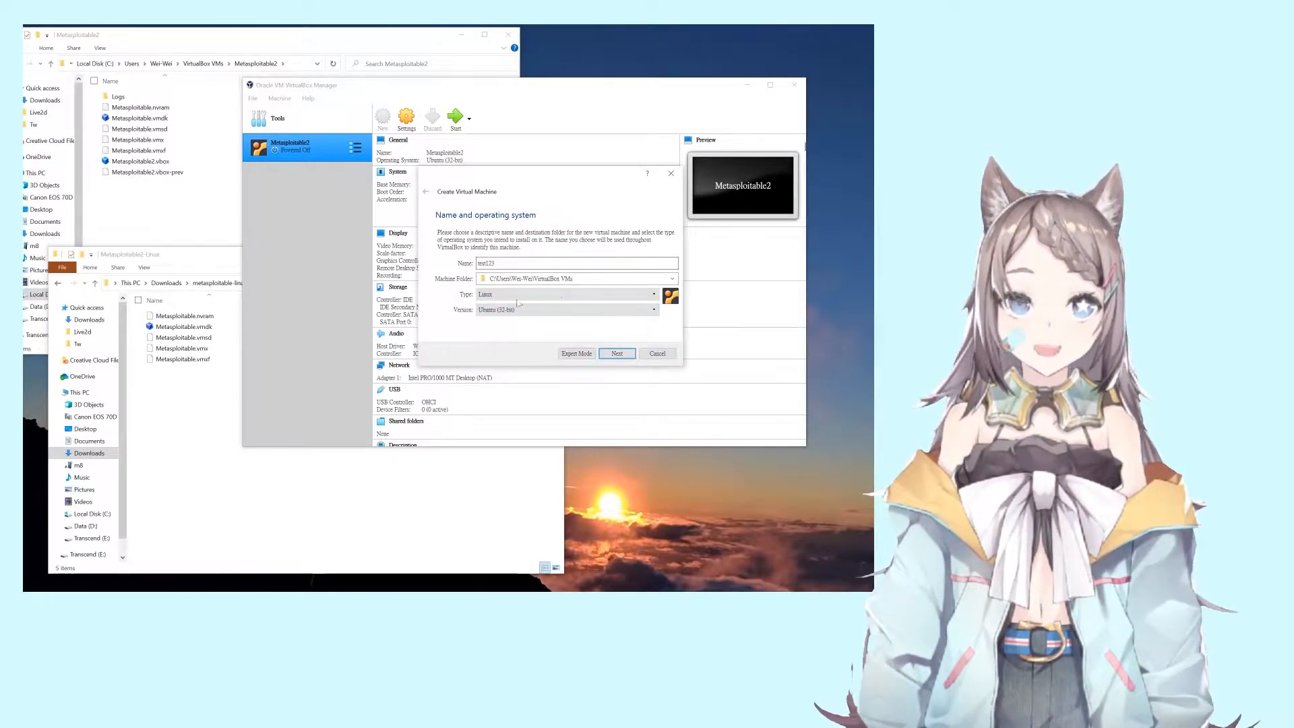
pyautogui.click(617, 354)
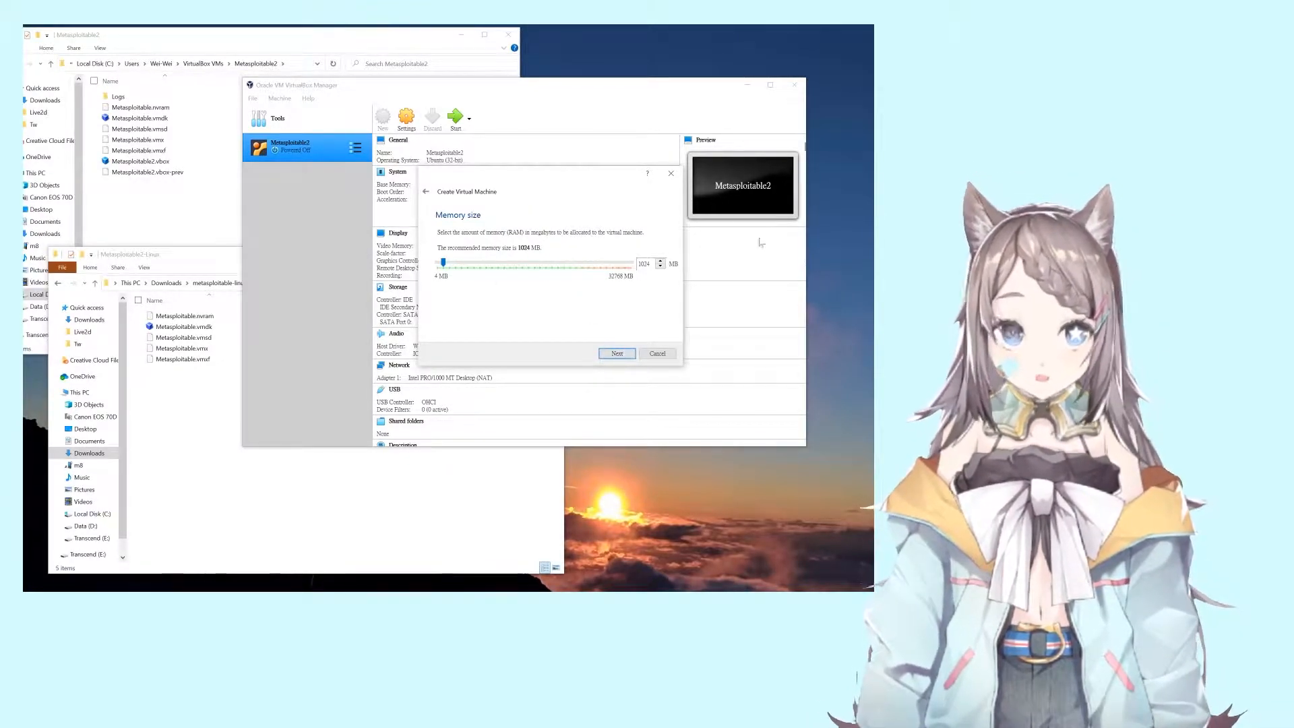
# Step: Accept the 1024 MB memory size and proceed to the hard disk step
pyautogui.click(617, 354)
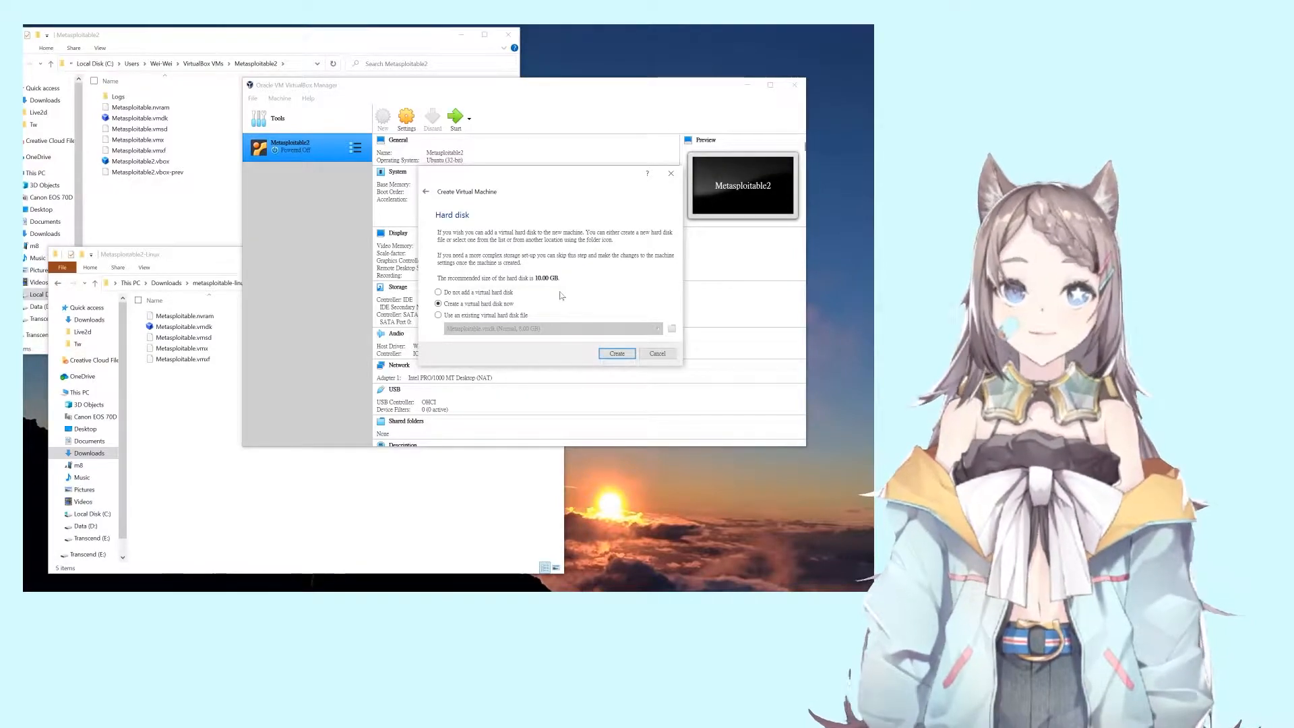
# Step: Open Downloads > metasploitable-linux-2.0.0 > Metasploitable2-Linux and select its five files
pyautogui.click(185, 432)
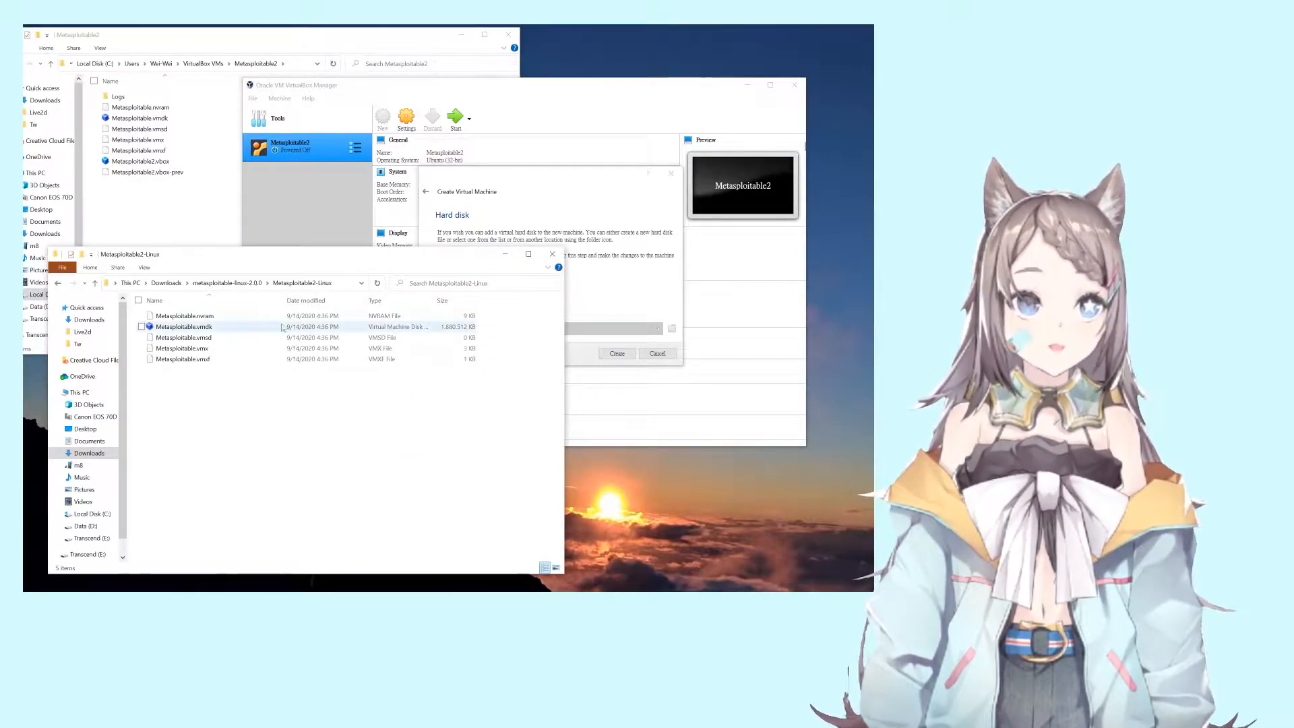
pyautogui.click(170, 283)
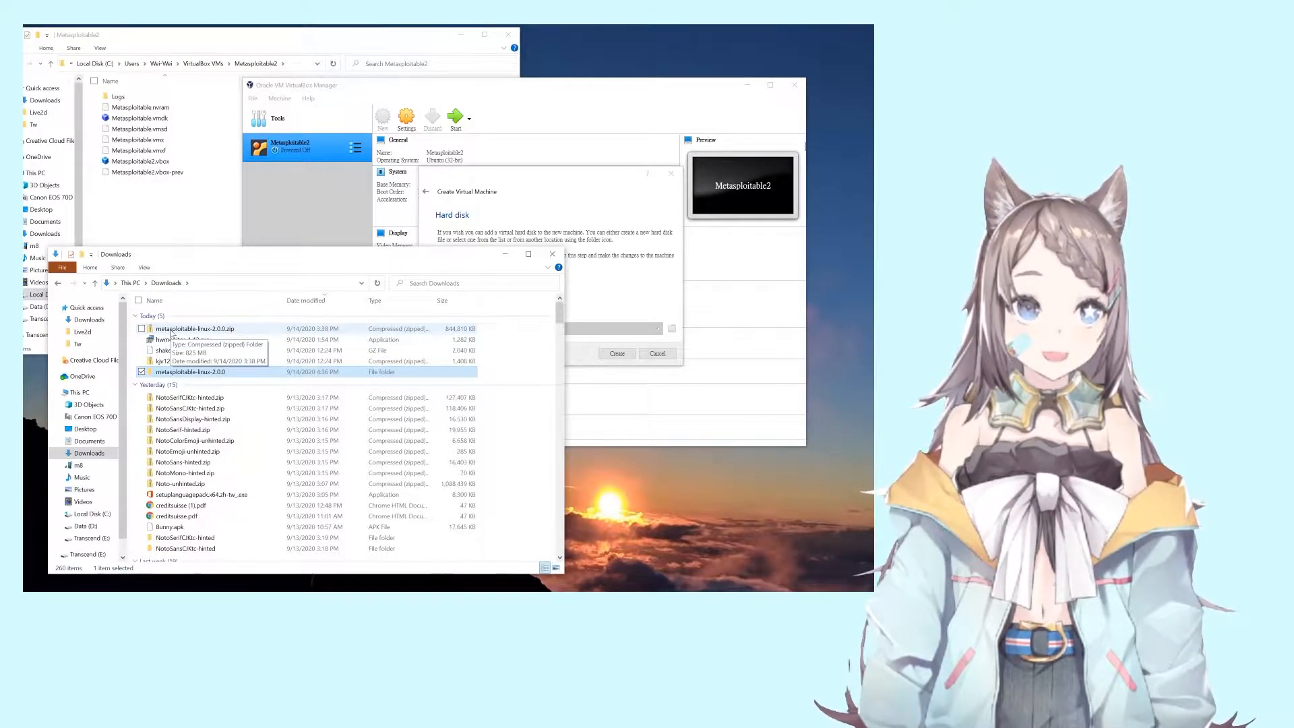
pyautogui.click(204, 330)
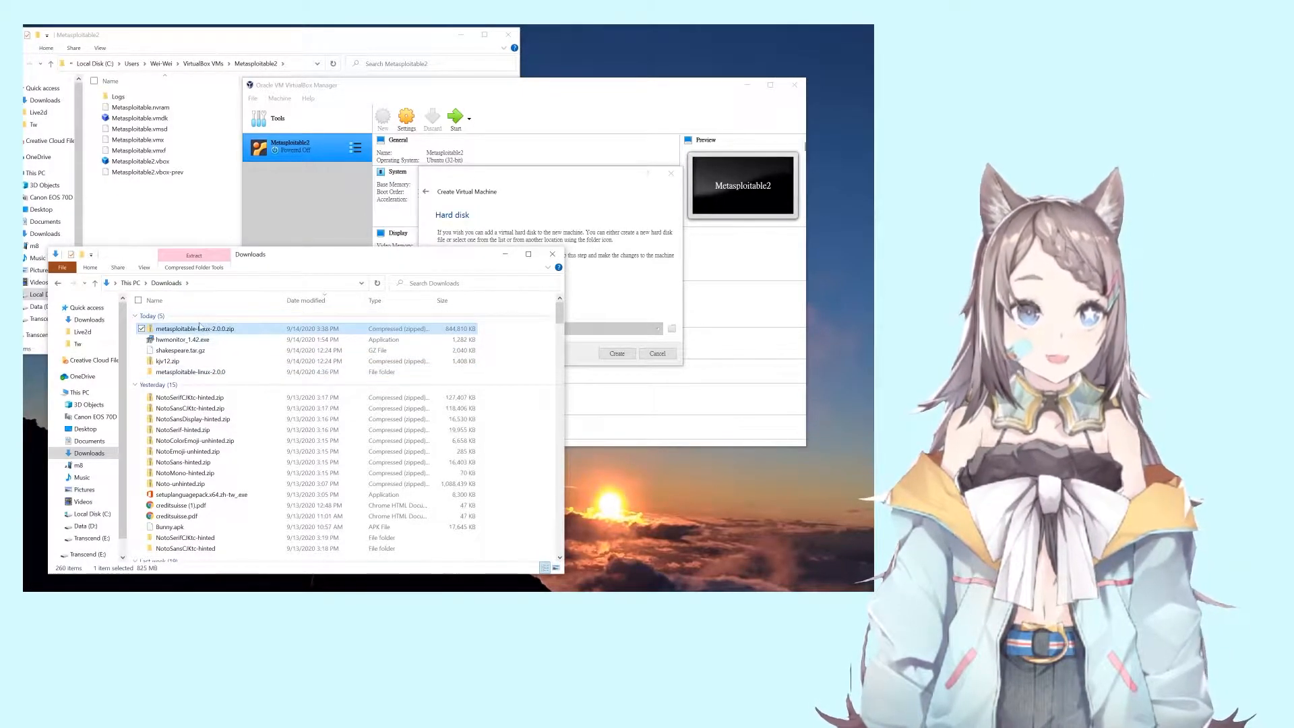
pyautogui.doubleClick(201, 373)
pyautogui.doubleClick(206, 318)
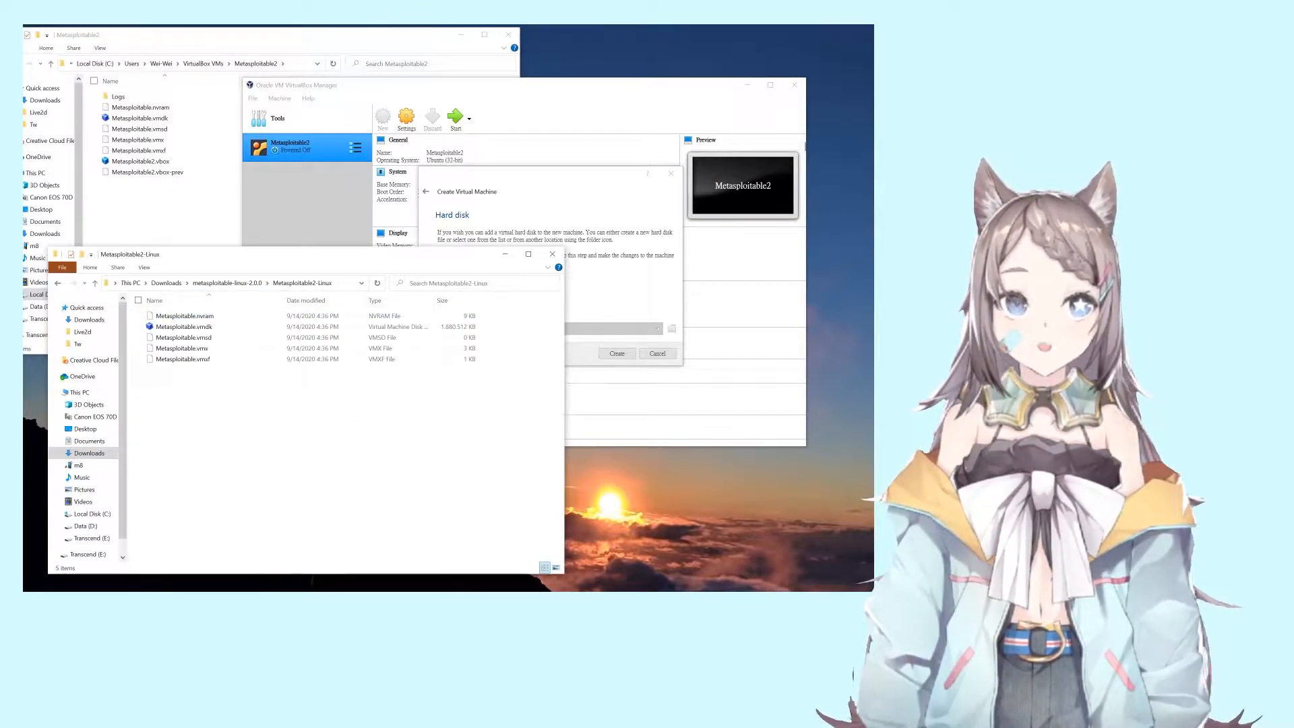
pyautogui.moveTo(230, 397); pyautogui.dragTo(138, 297)
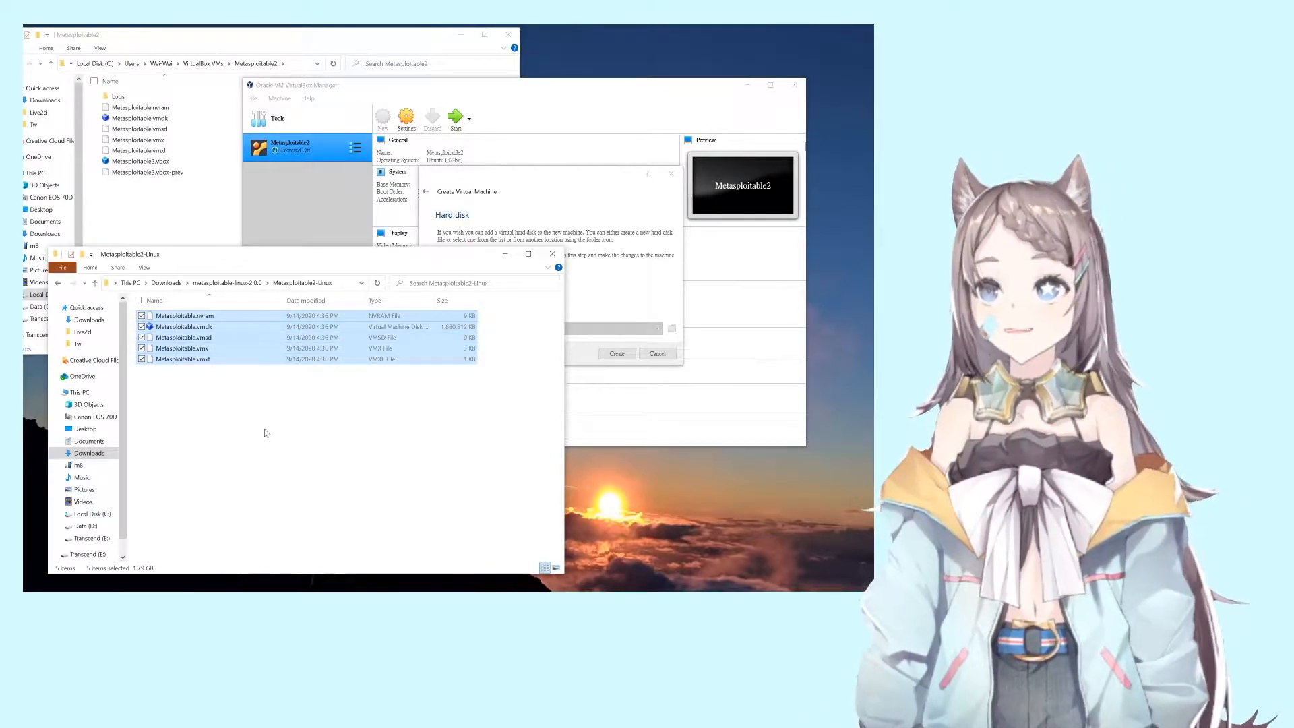
# Step: Open the empty test123 folder under VirtualBox VMs in the other Explorer window
pyautogui.click(212, 225)
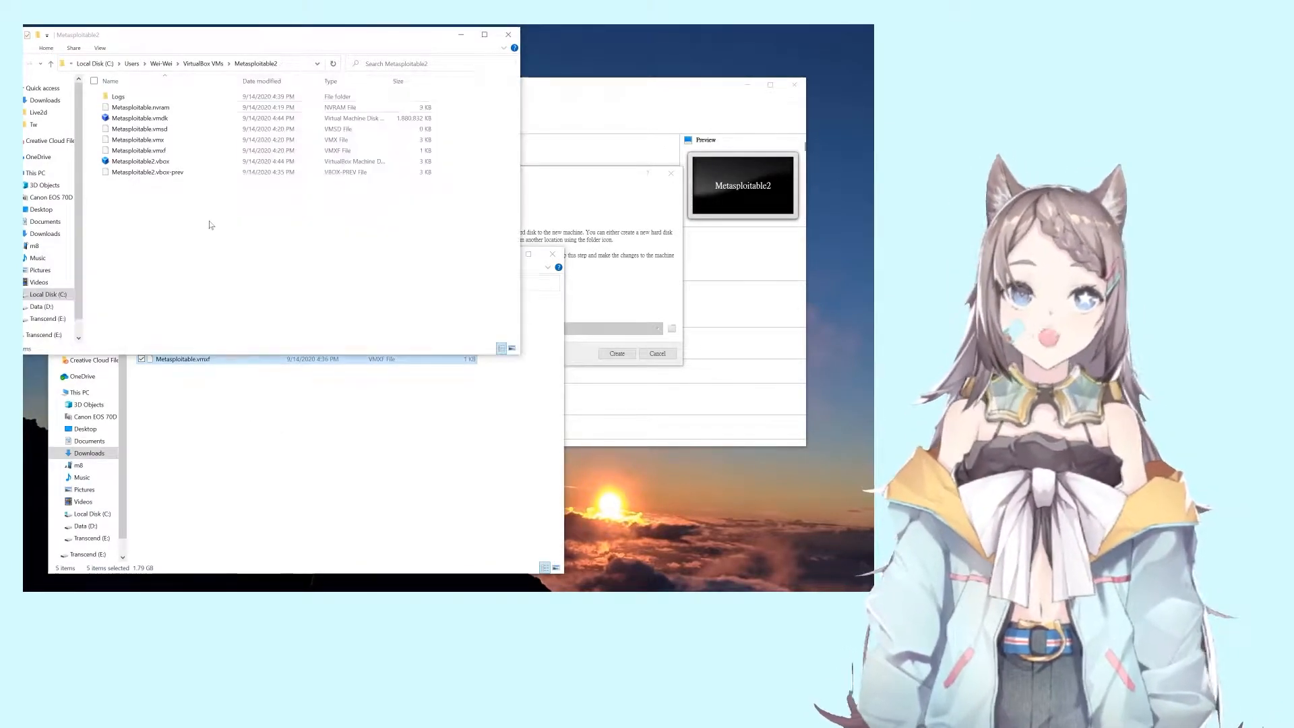
pyautogui.click(191, 65)
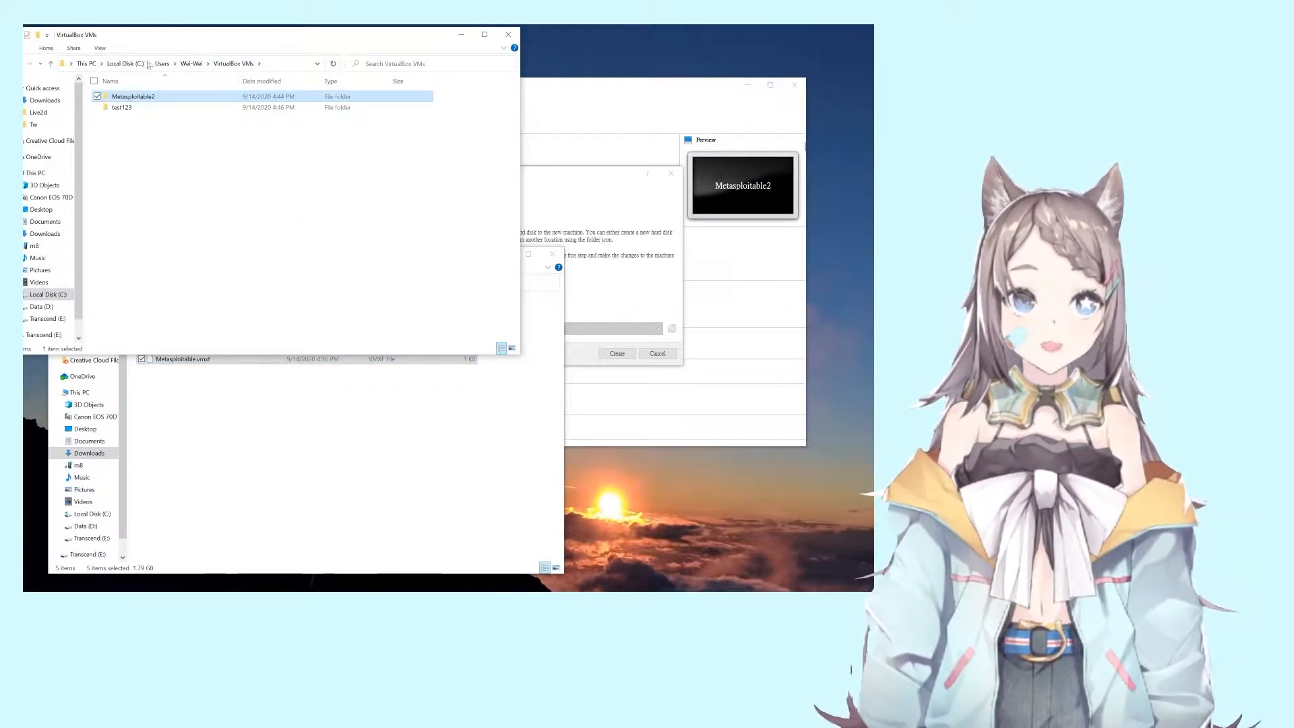
pyautogui.click(235, 65)
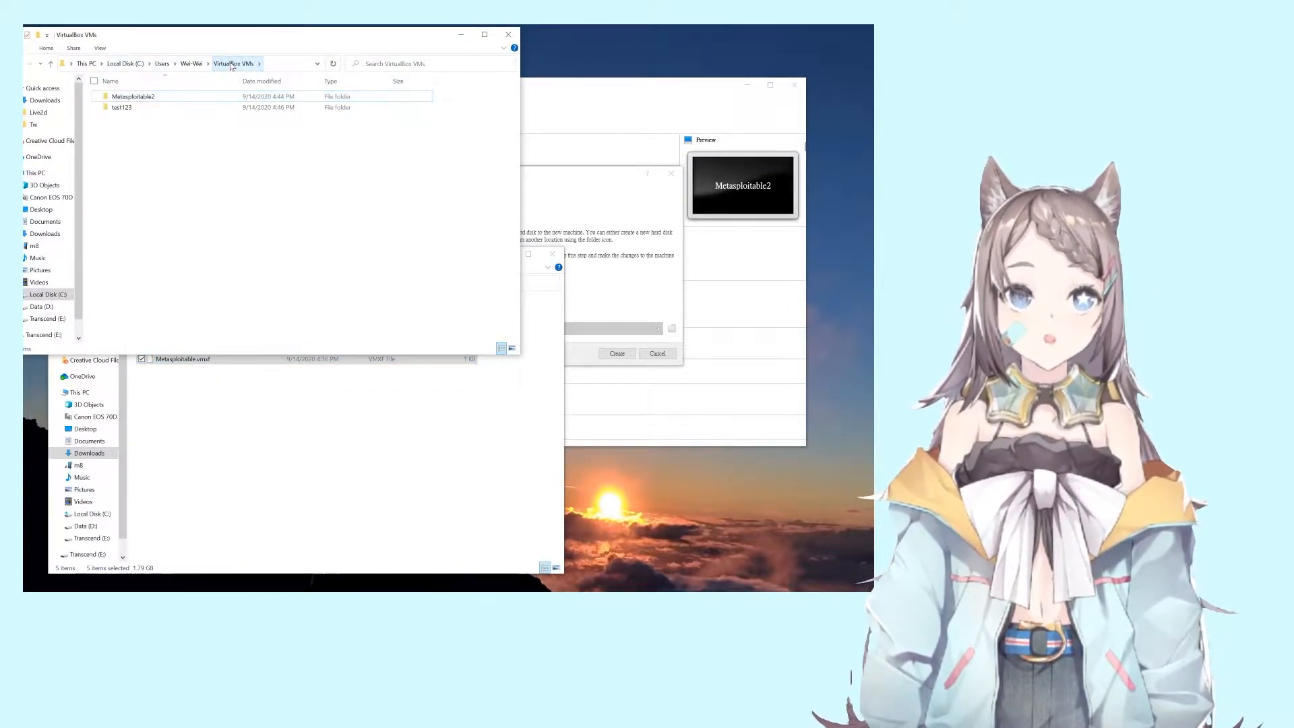
pyautogui.click(133, 107)
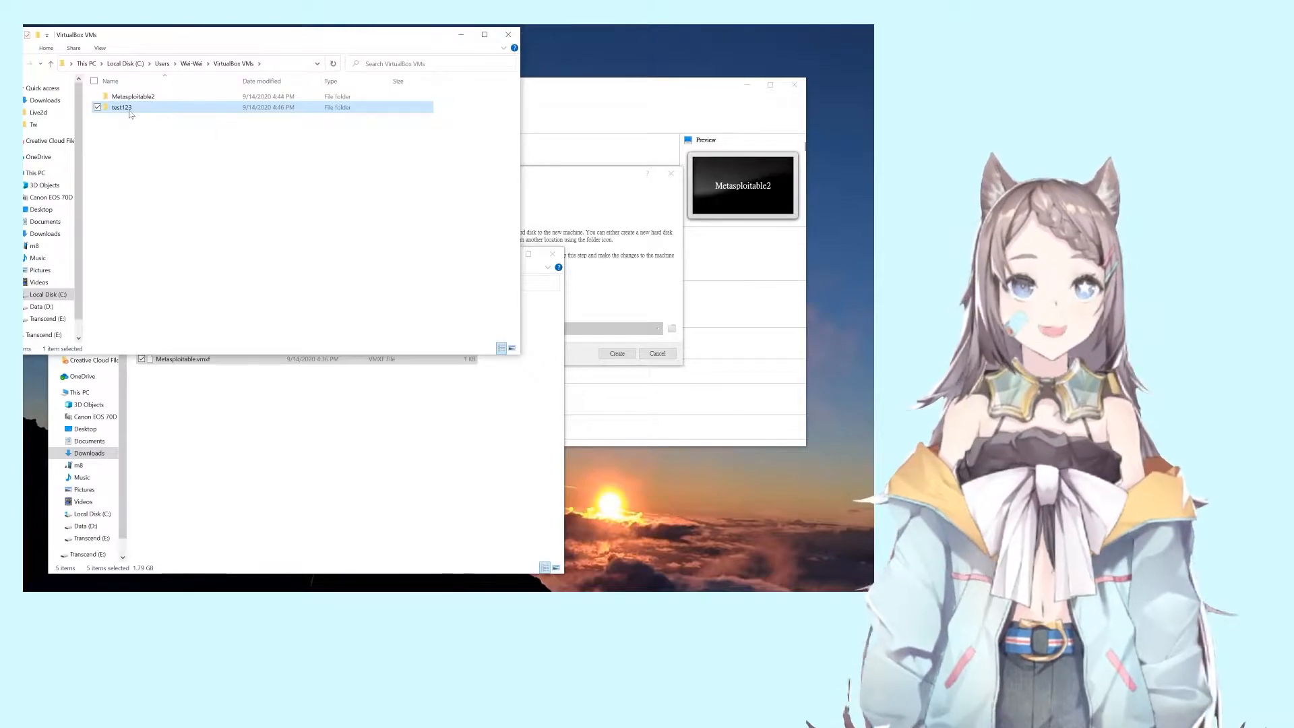
pyautogui.doubleClick(130, 110)
# Step: Drag-copy the five Metasploitable2-Linux files into the test123 folder
pyautogui.click(237, 408)
pyautogui.moveTo(199, 403); pyautogui.dragTo(168, 312)
pyautogui.moveTo(185, 326); pyautogui.dragTo(243, 168)
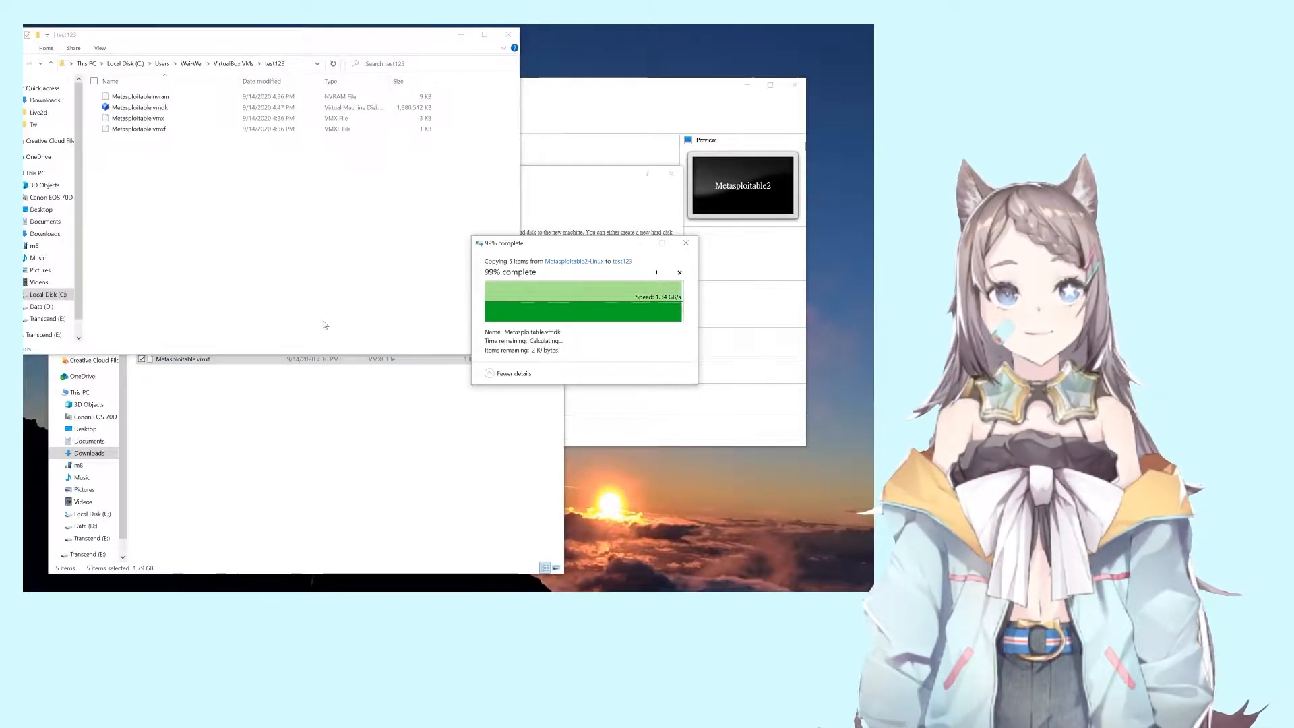
pyautogui.click(548, 193)
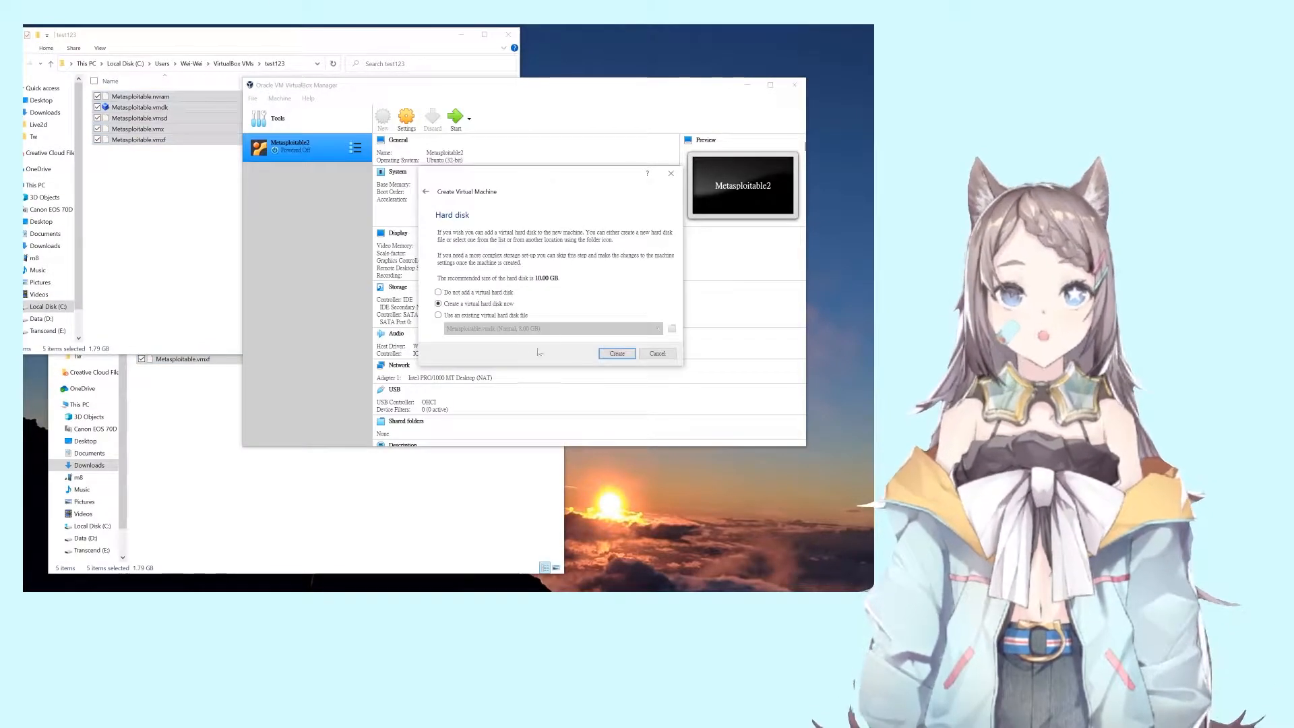
# Step: Choose 'Use an existing virtual hard disk file' and pick Metasploitable.vmdk in test123 via Add
pyautogui.click(472, 316)
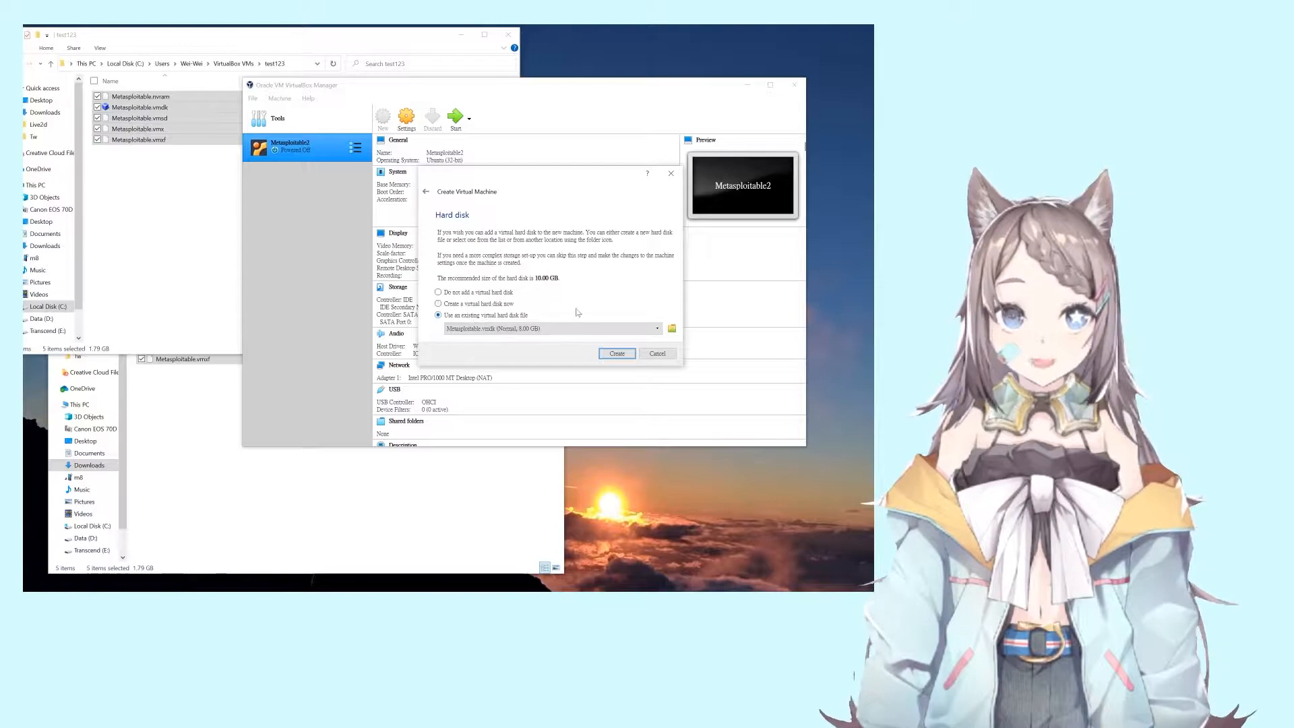
pyautogui.click(672, 331)
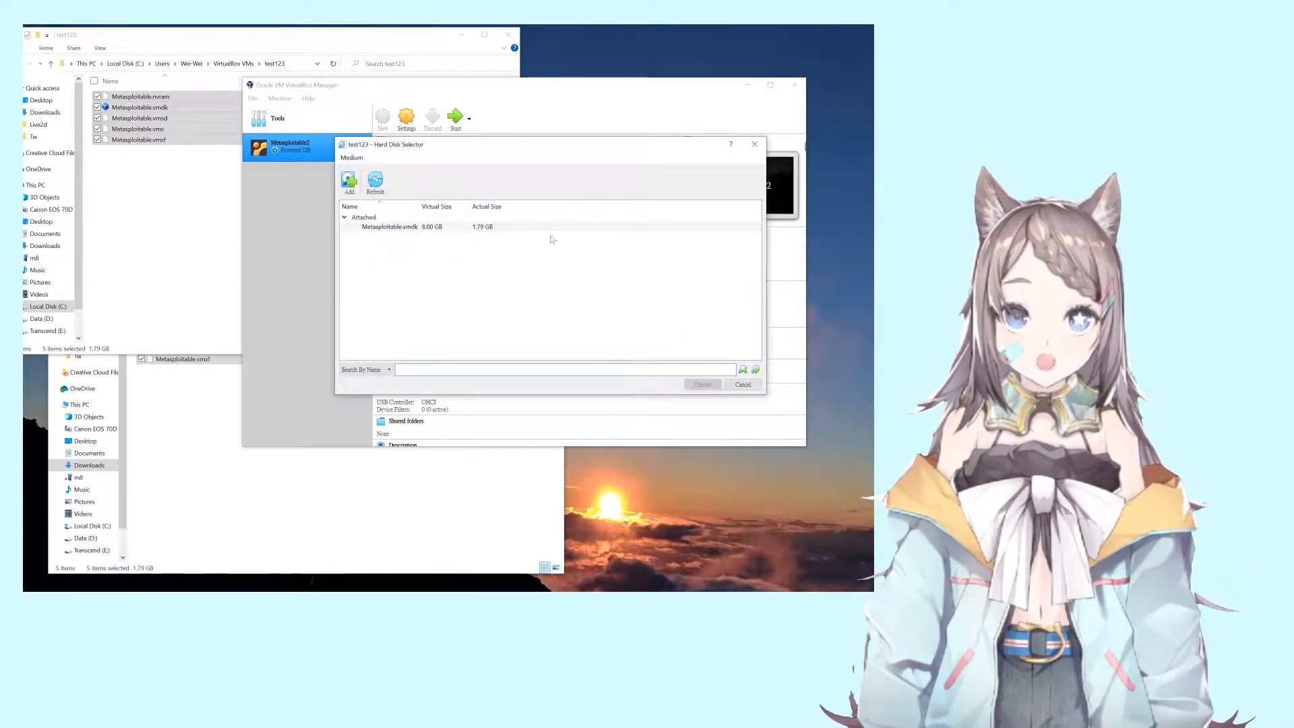
pyautogui.click(350, 181)
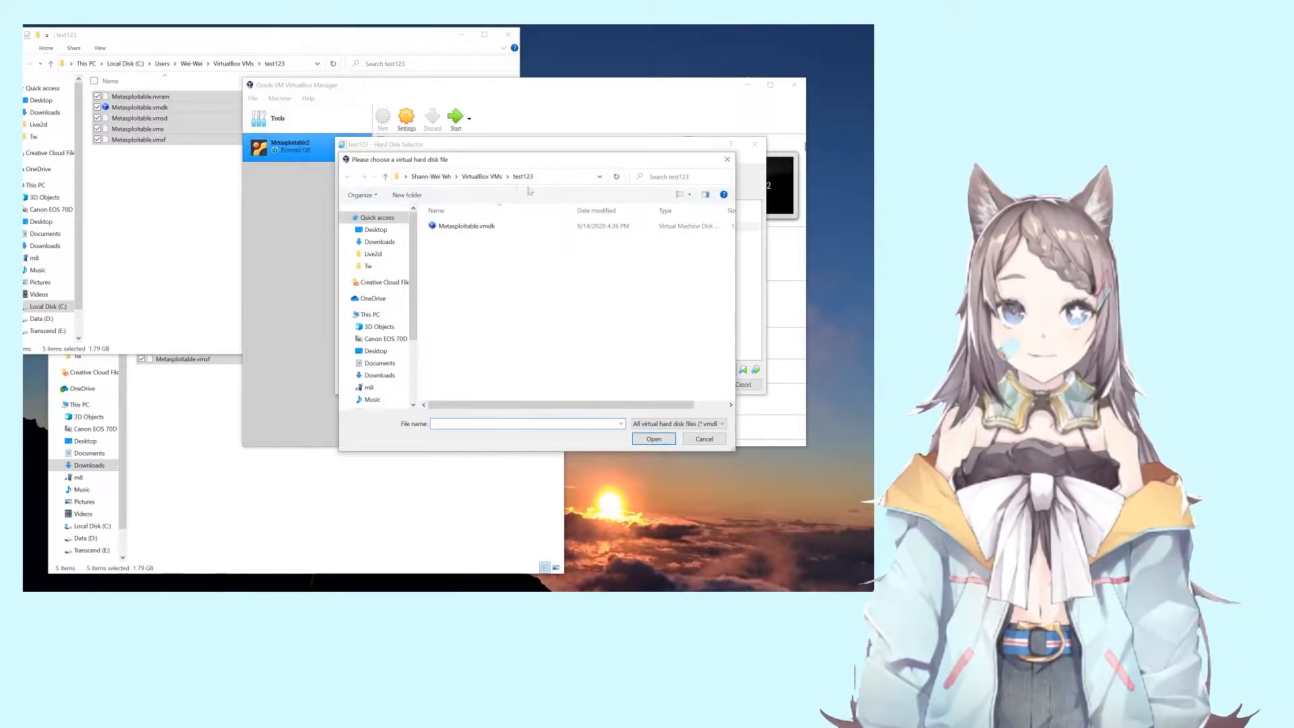
pyautogui.click(483, 229)
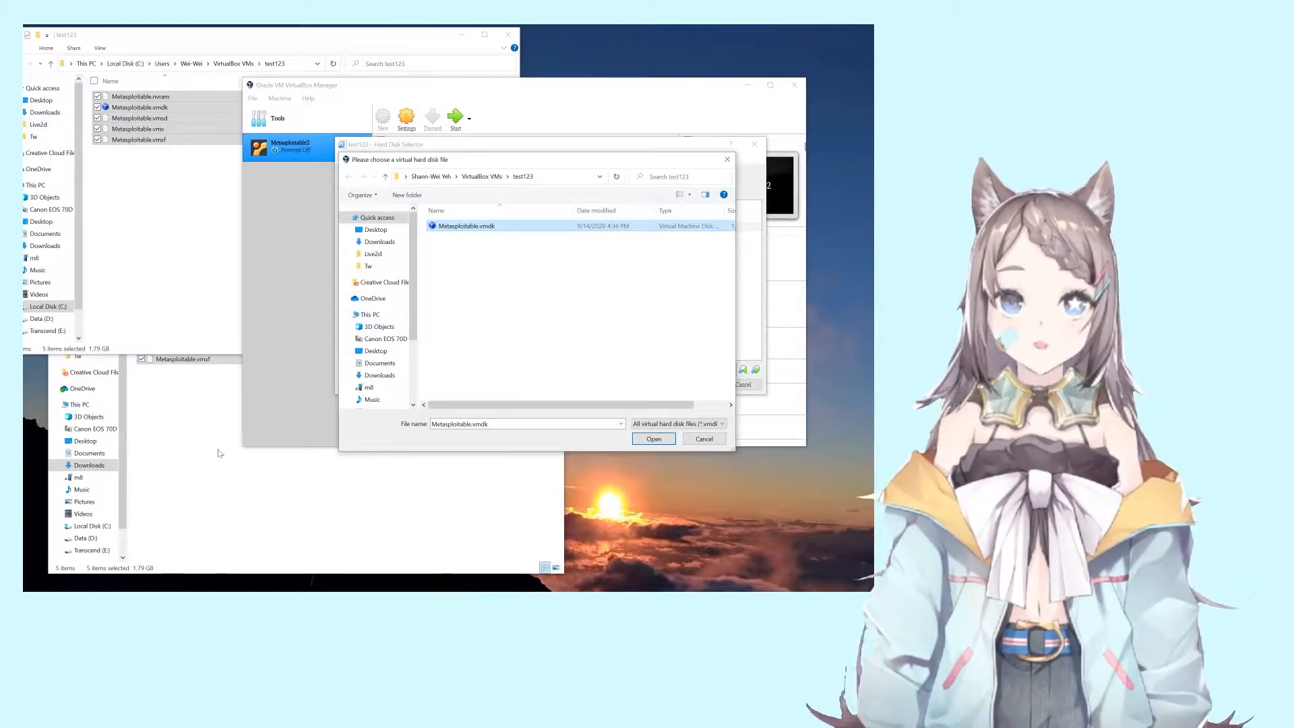
# Step: Open Metasploitable.vmdk and choose it in the Hard Disk Selector as the machine's disk
pyautogui.click(653, 439)
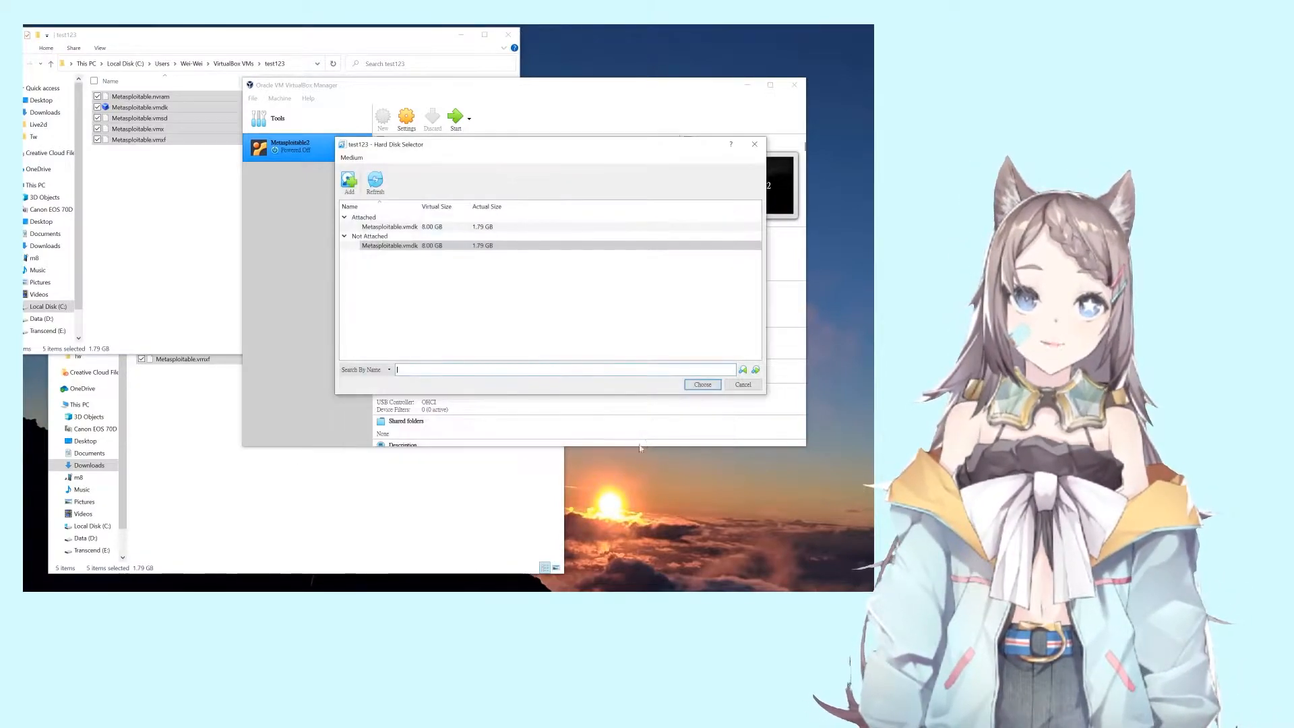
pyautogui.click(703, 385)
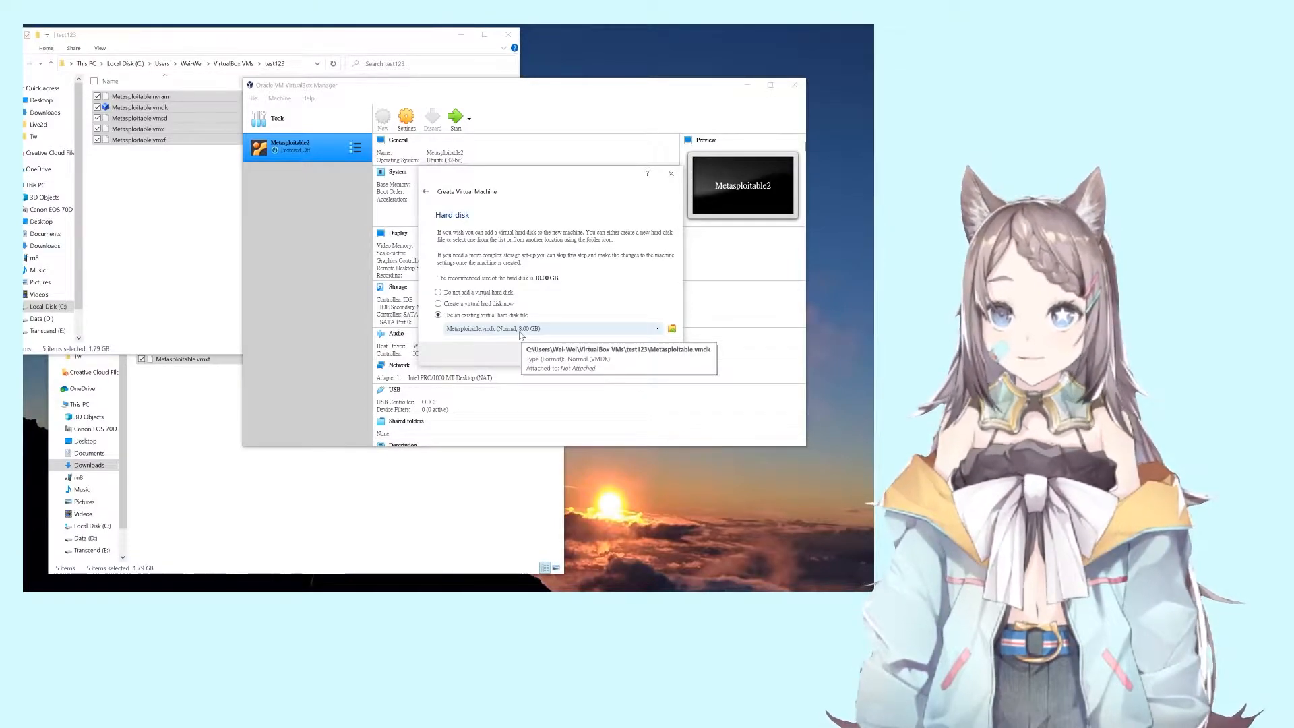
pyautogui.click(188, 197)
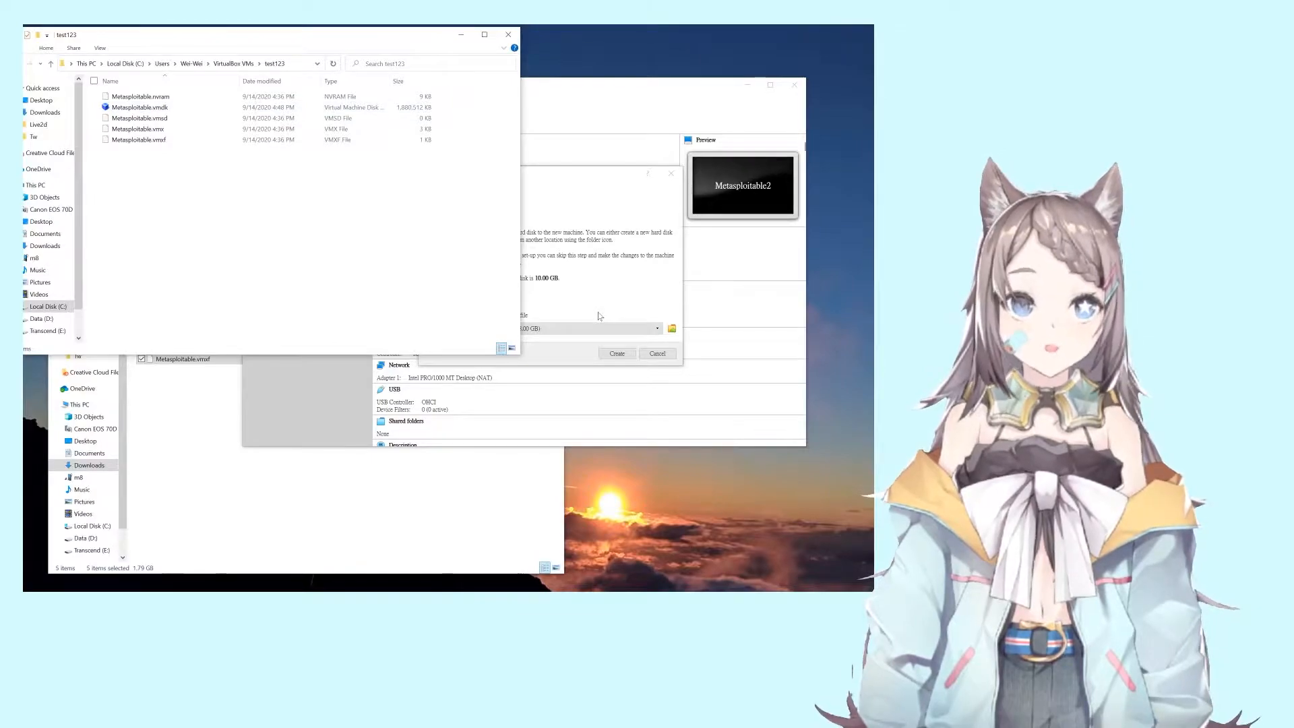
pyautogui.click(583, 358)
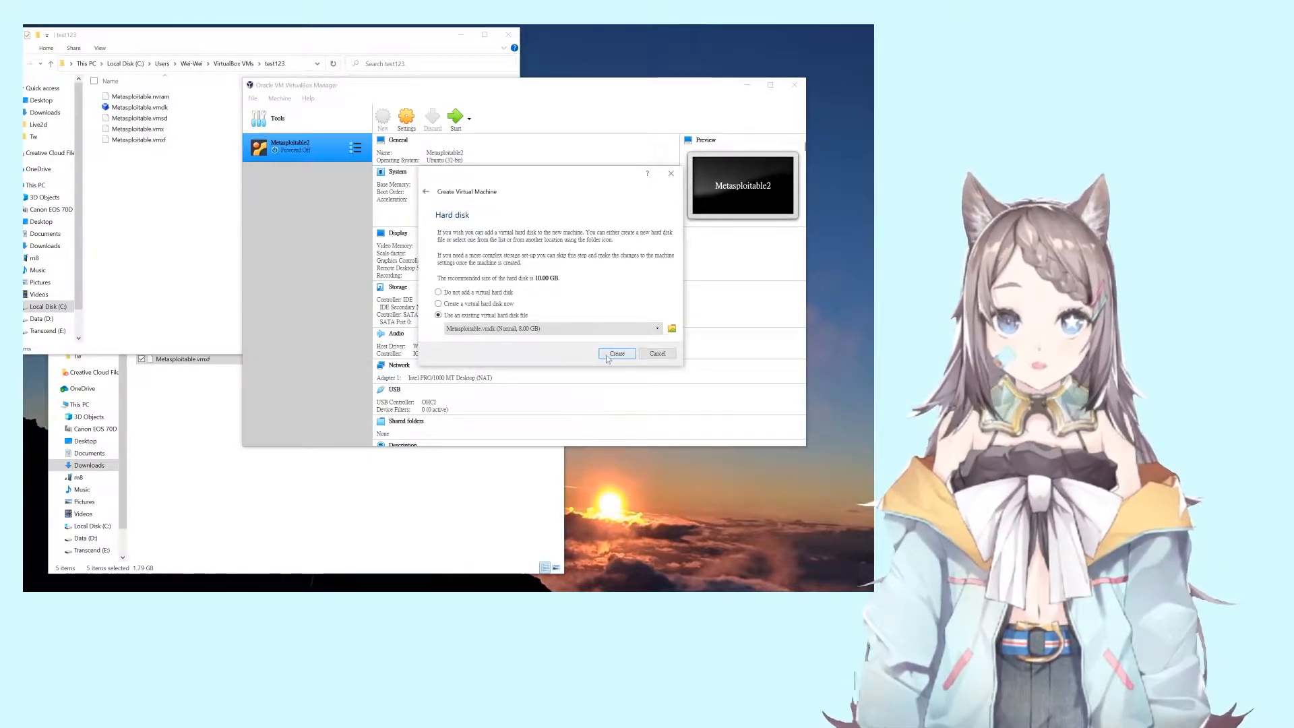
# Step: Create the test123 machine and close its Settings window
pyautogui.click(616, 354)
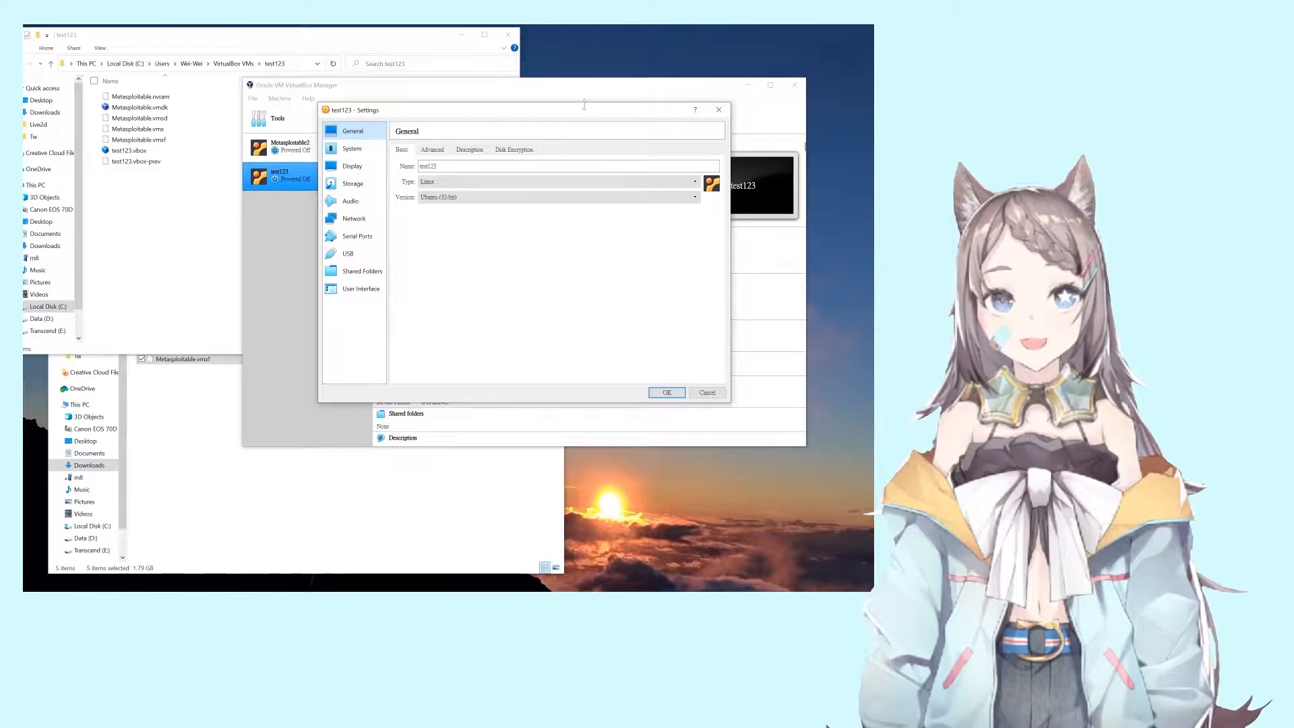
pyautogui.click(718, 110)
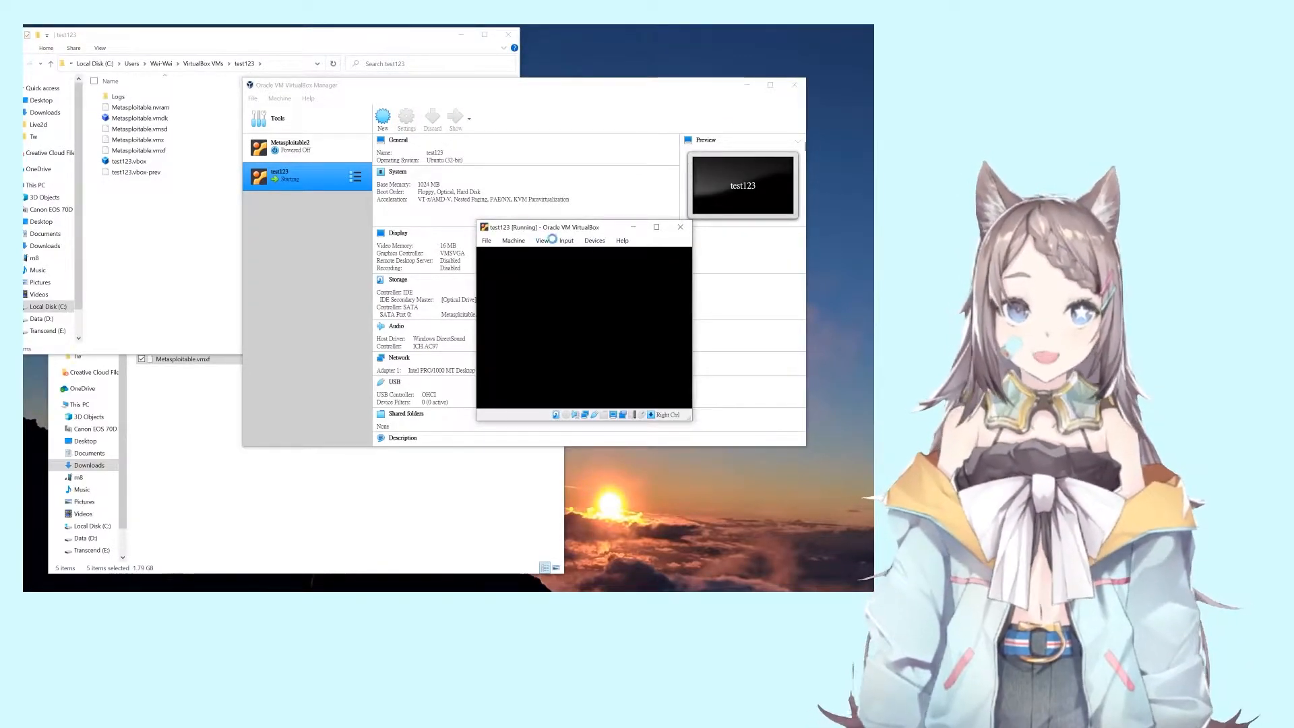
# Step: Scale the test123 VM display to 200% and reposition its enlarged window on screen
pyautogui.moveTo(550, 229); pyautogui.dragTo(320, 242)
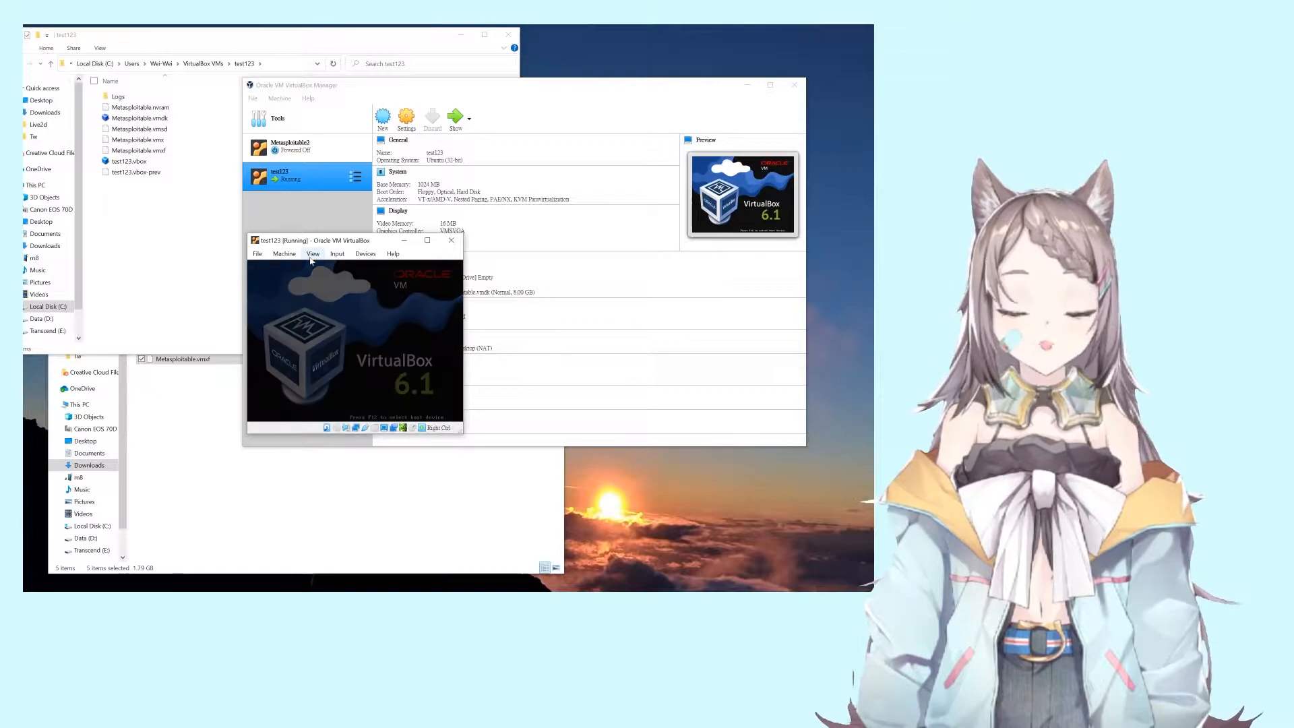
pyautogui.click(313, 255)
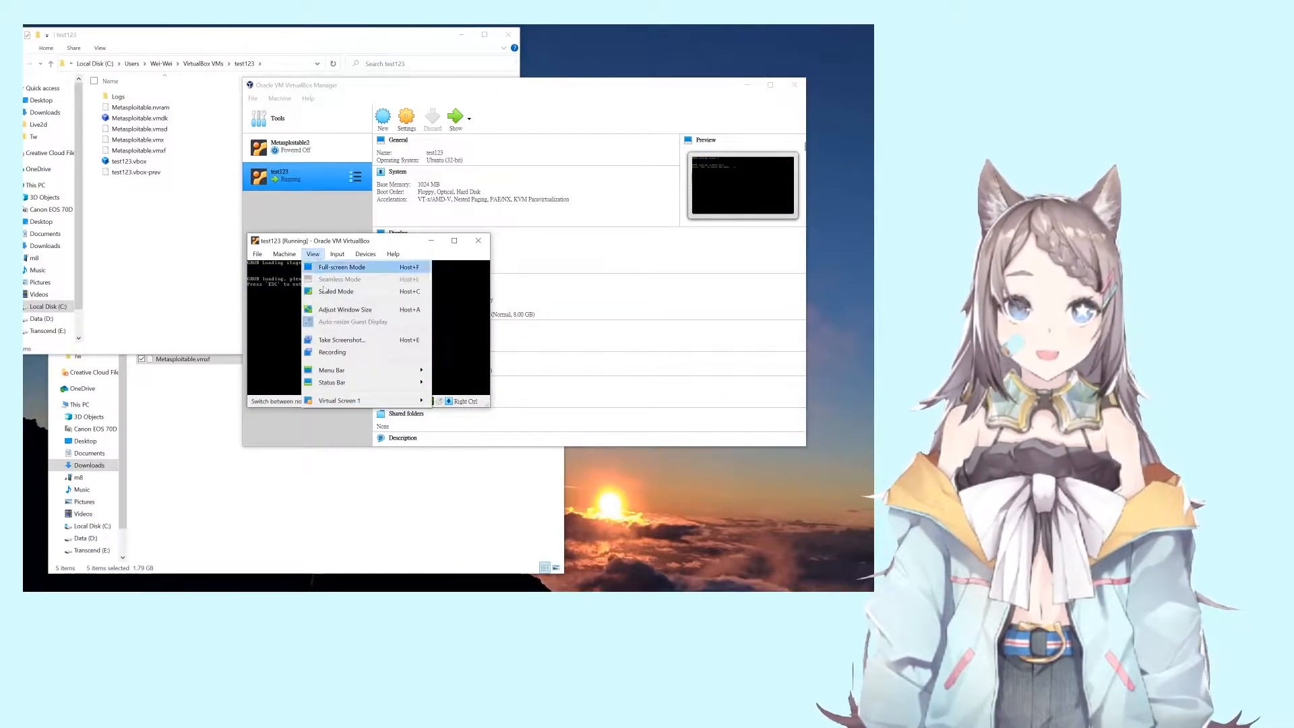
pyautogui.moveTo(370, 401)
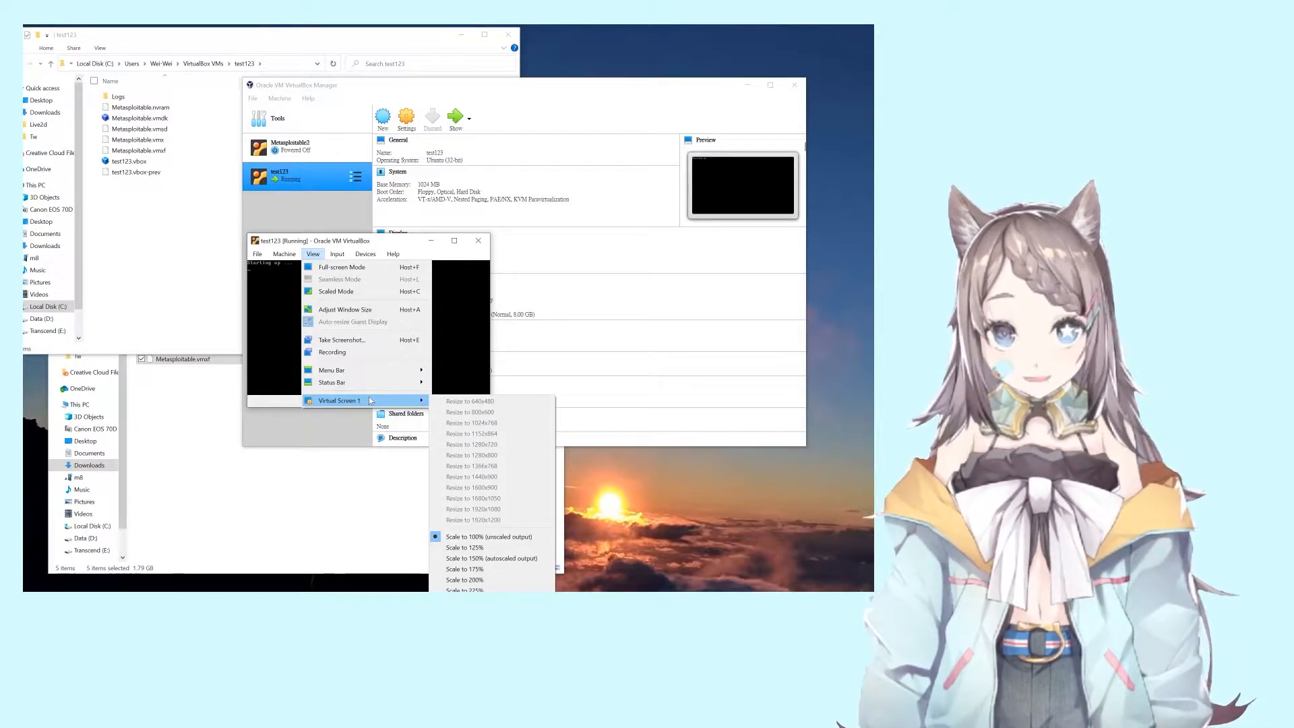
pyautogui.click(449, 578)
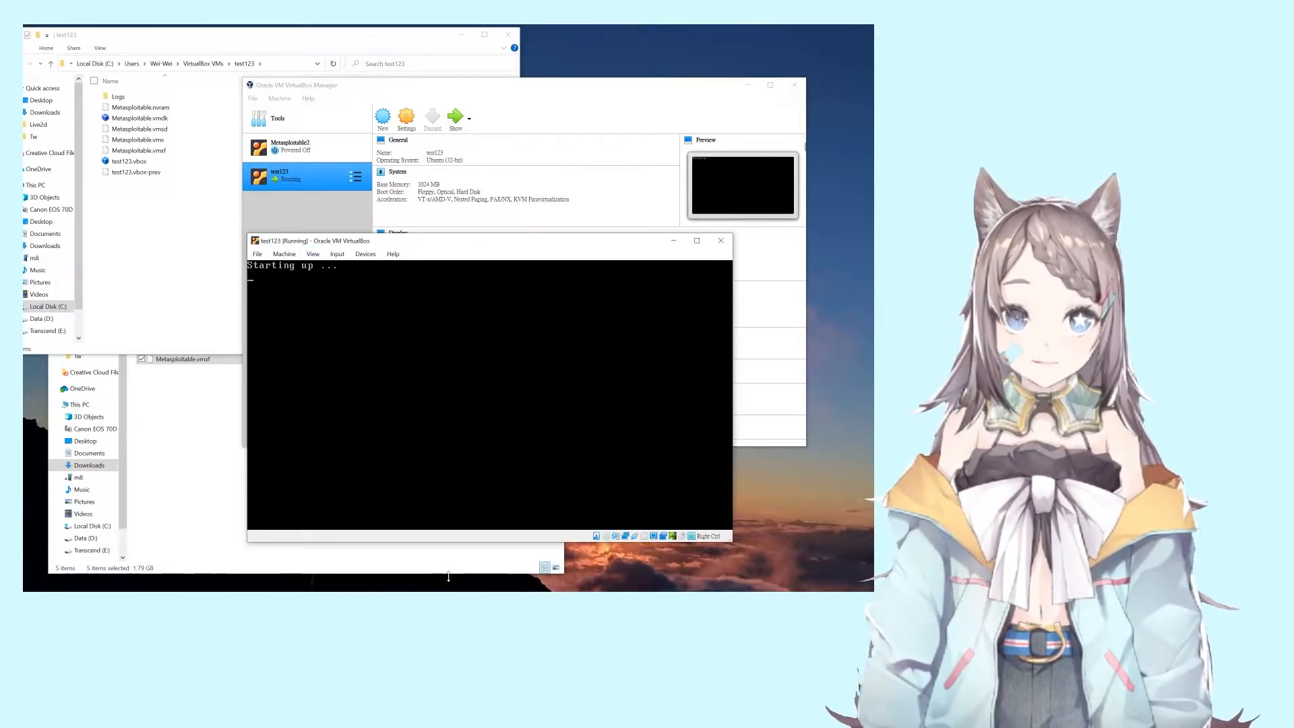
pyautogui.moveTo(381, 243); pyautogui.dragTo(399, 262)
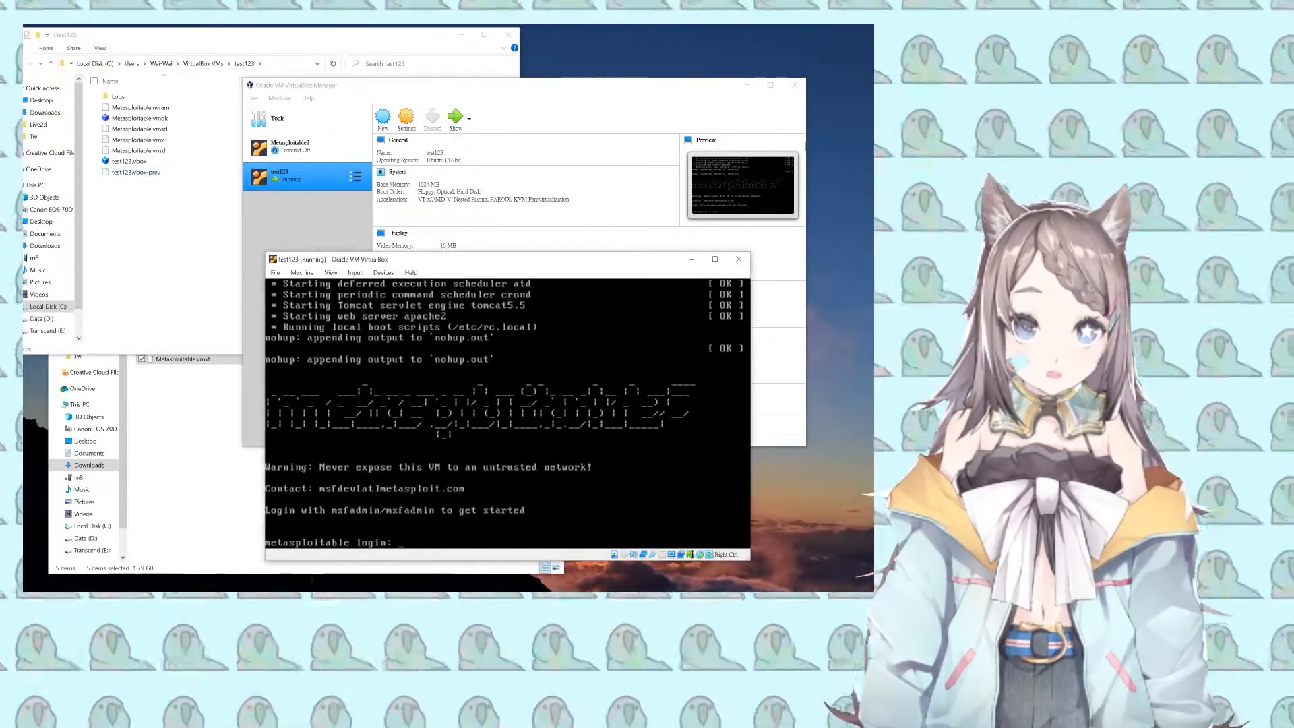
# Step: Log in with the default msfadmin account and its password, then run a command at the shell
pyautogui.write('msfadmin')
pyautogui.press('Return')
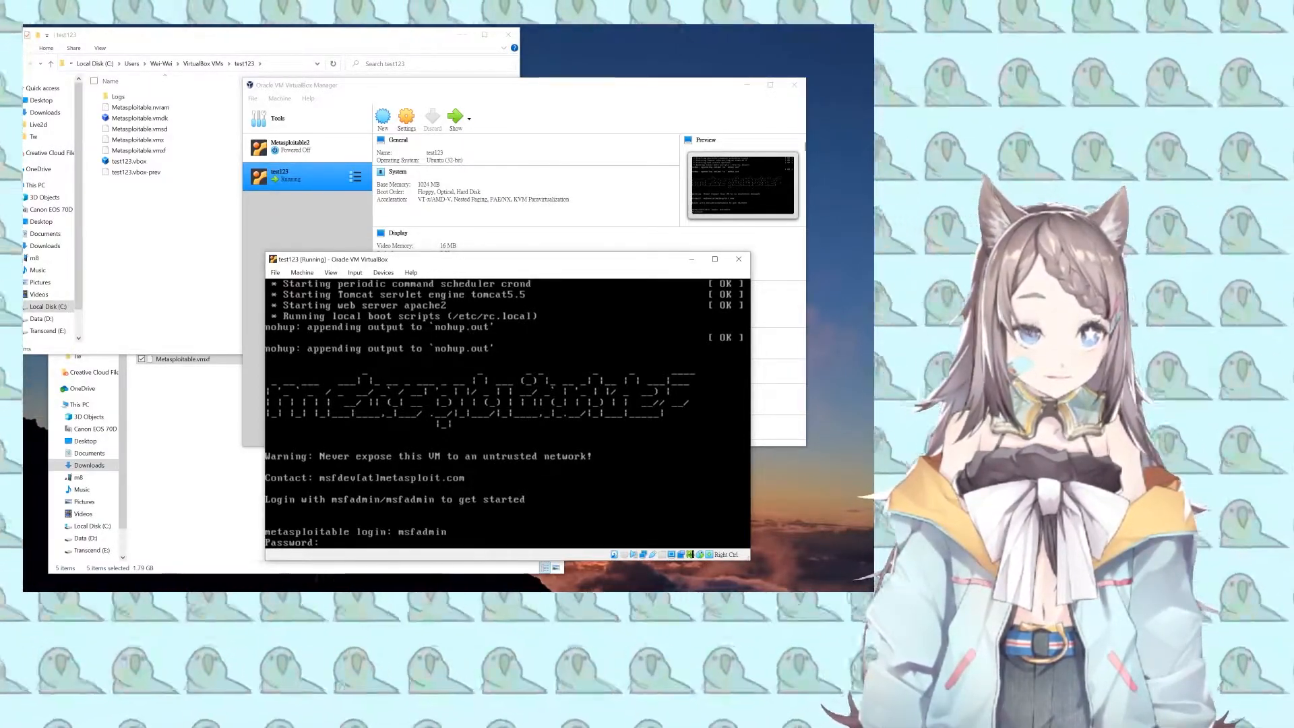
pyautogui.press('Return')
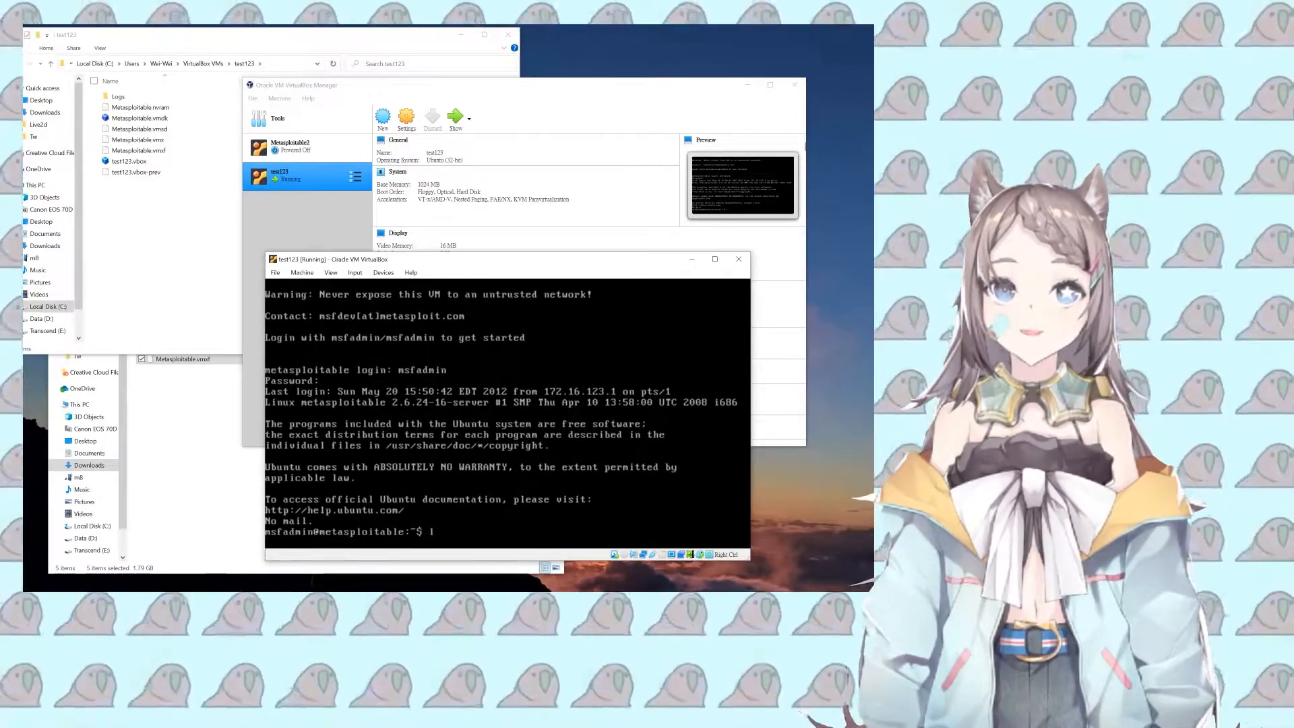
pyautogui.press('Return')
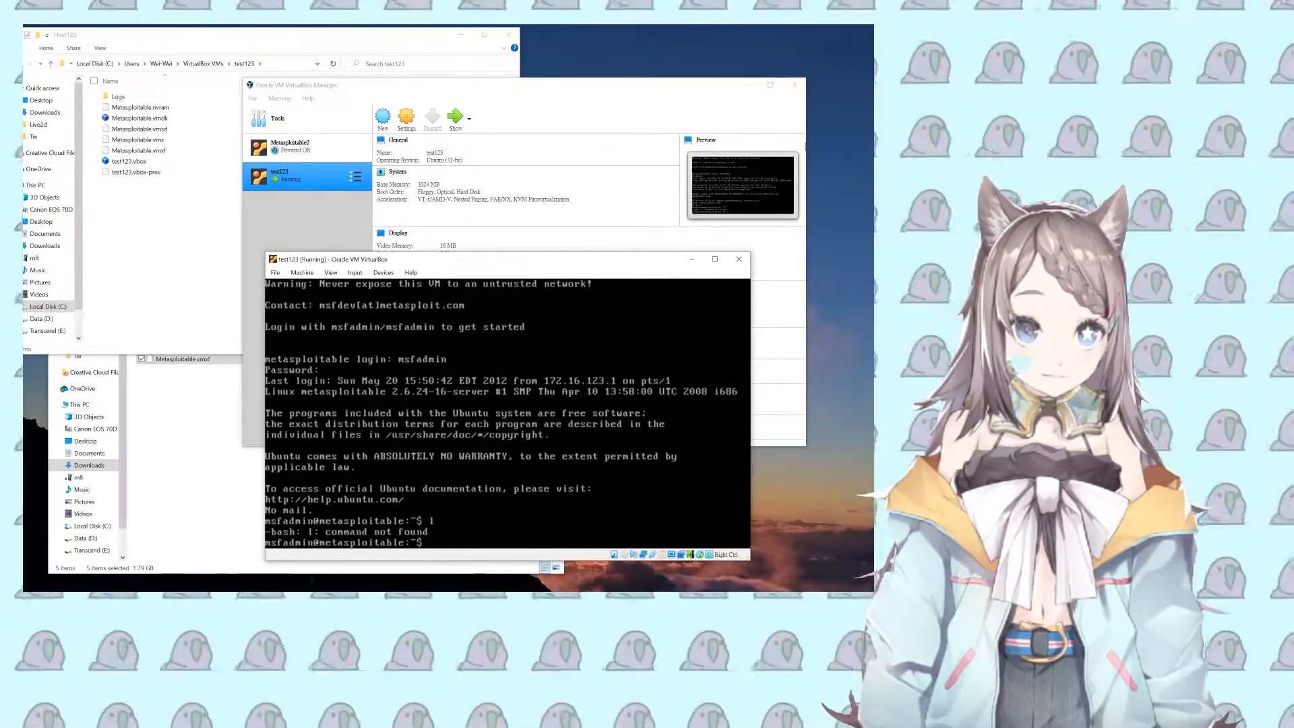
# Step: Run sudo shutdown -h now and supply the sudo password to power off test123
pyautogui.write('hutdow')
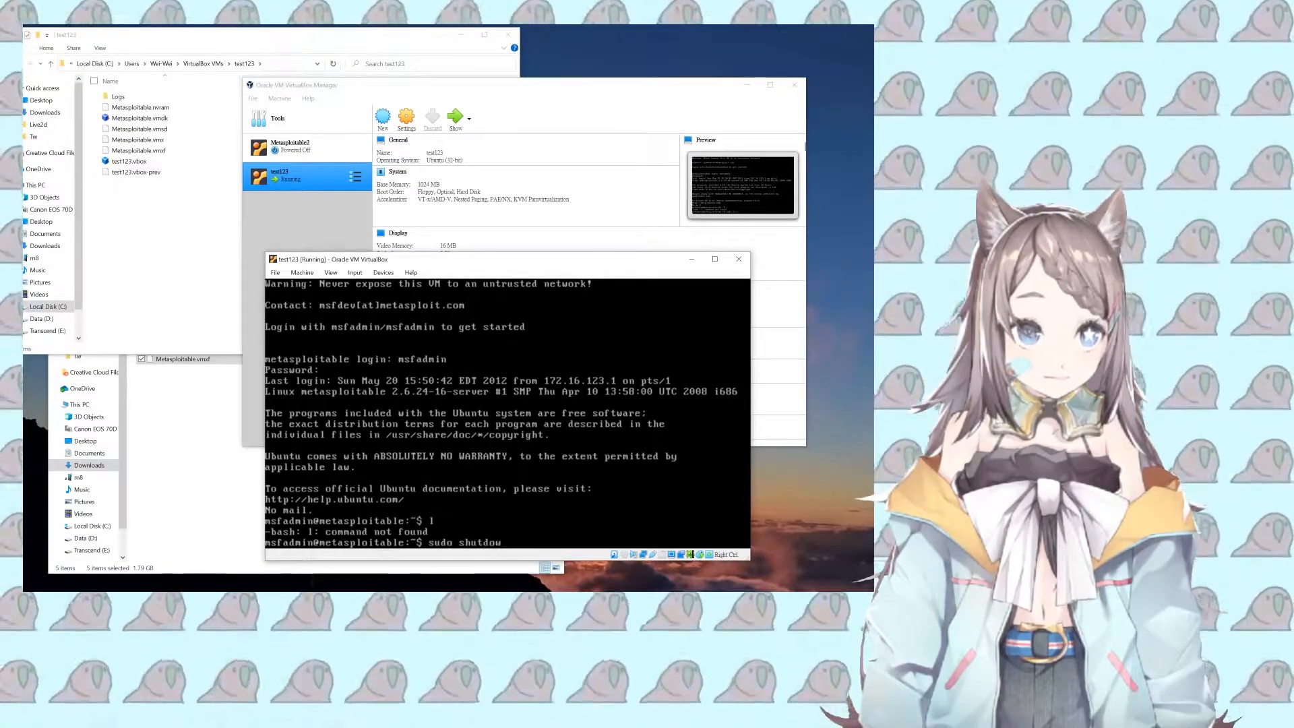
pyautogui.write('n -h')
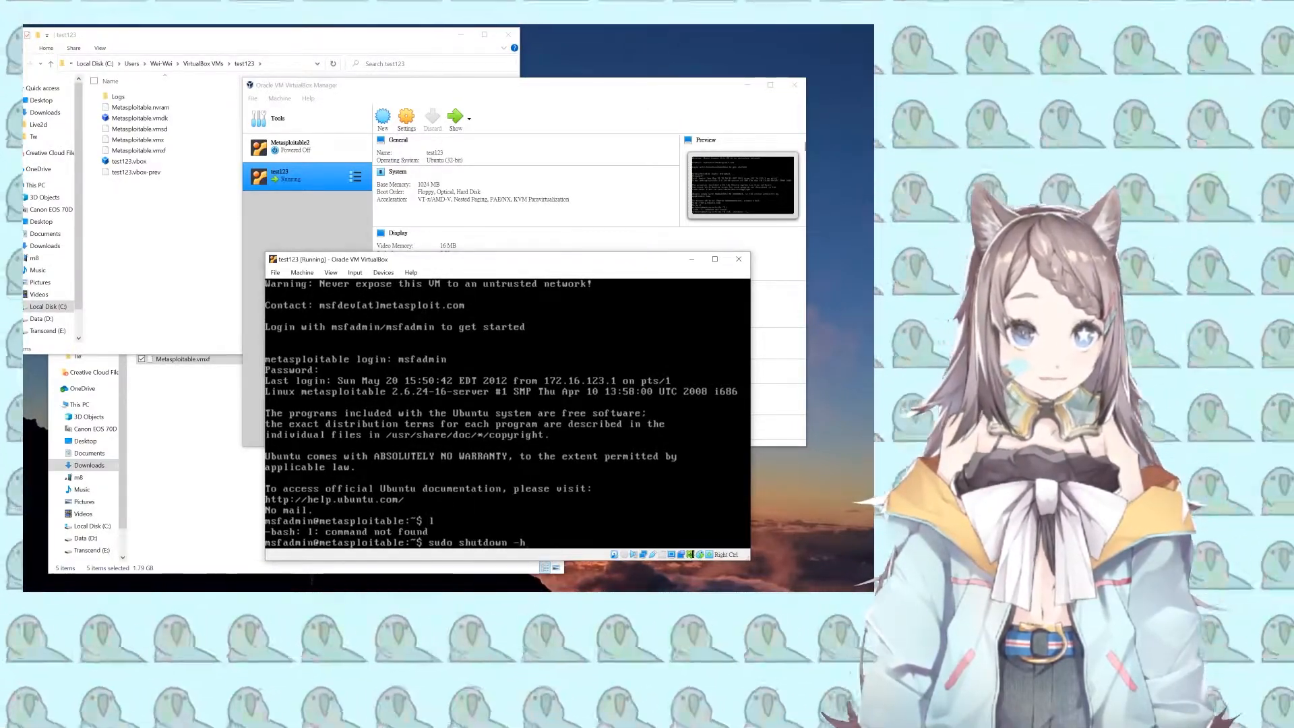
pyautogui.write(' now')
pyautogui.press('Return')
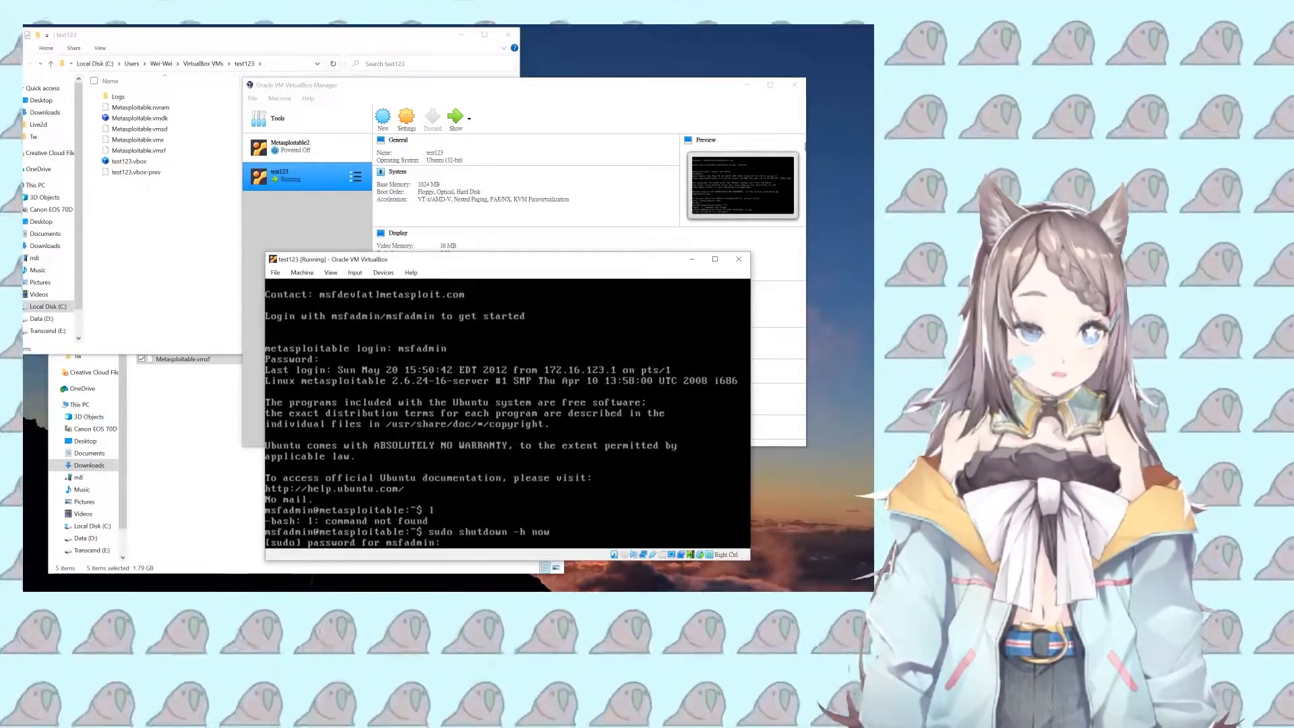
pyautogui.press('Return')
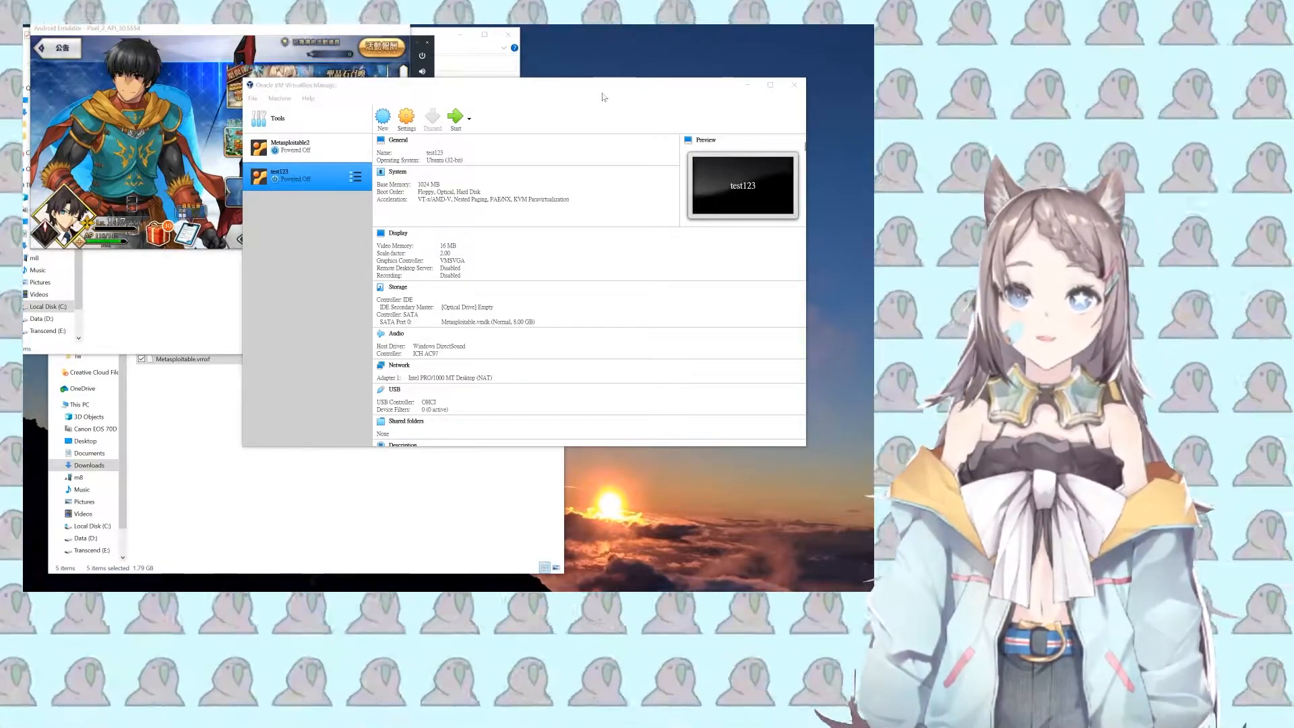
# Step: Open the Port Forwarding rules from test123's Network settings under Advanced
pyautogui.click(406, 120)
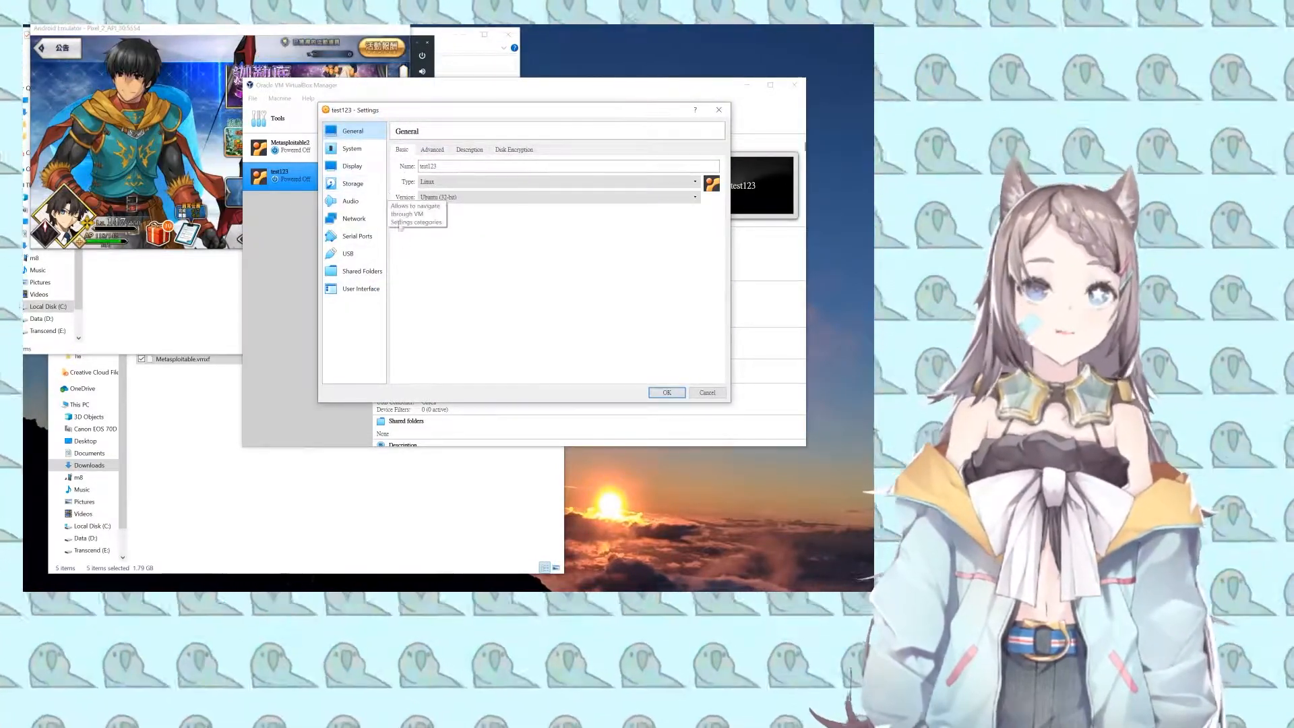
pyautogui.moveTo(448, 115); pyautogui.dragTo(451, 167)
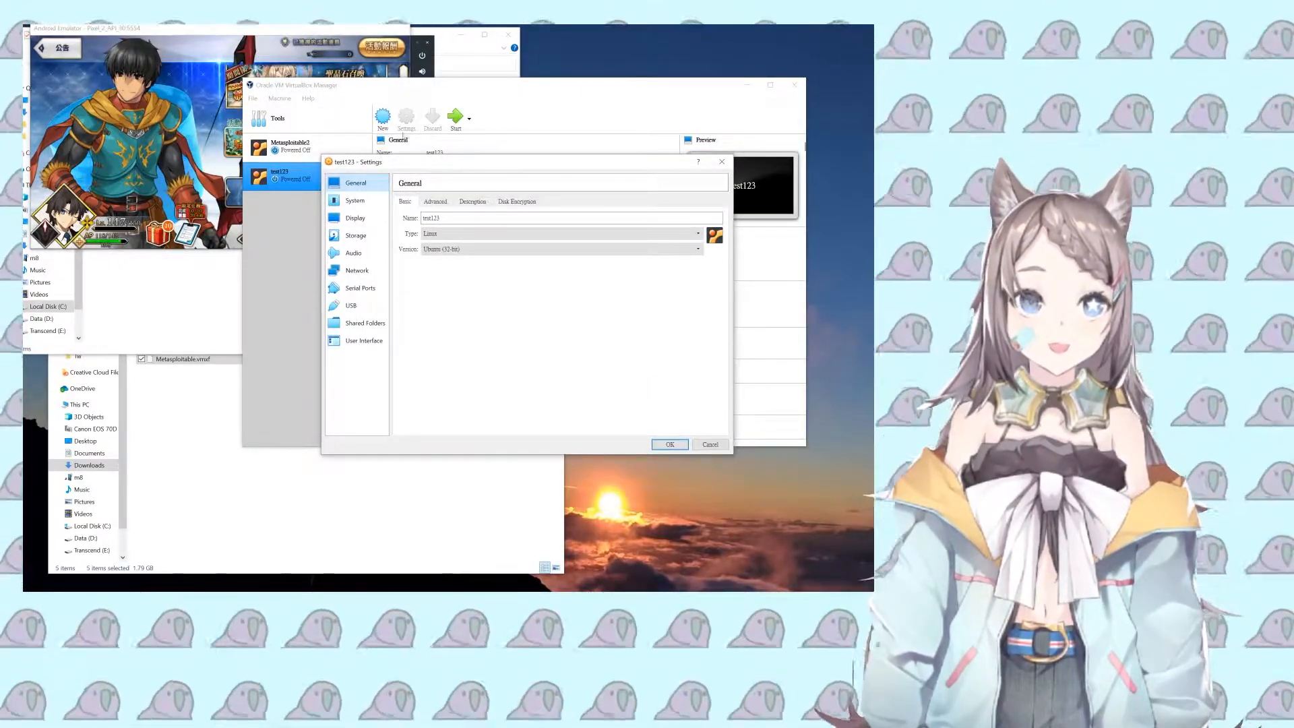
pyautogui.click(357, 271)
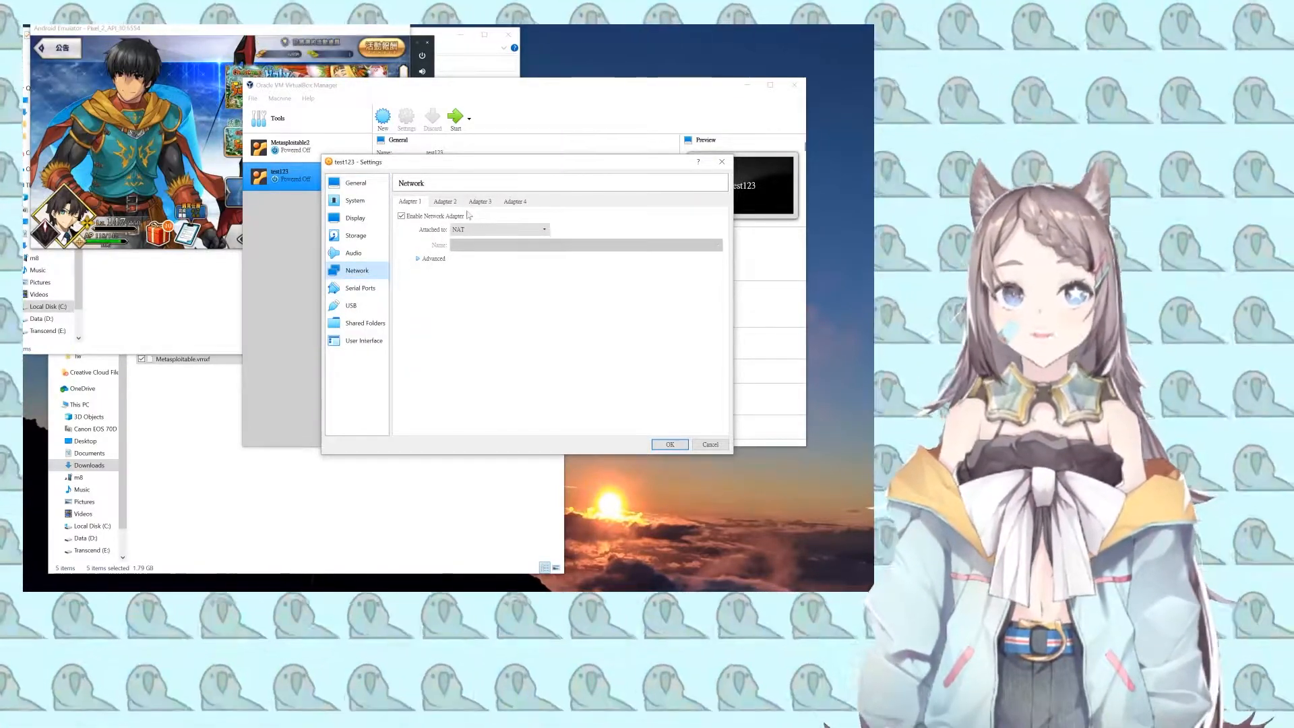
pyautogui.click(431, 258)
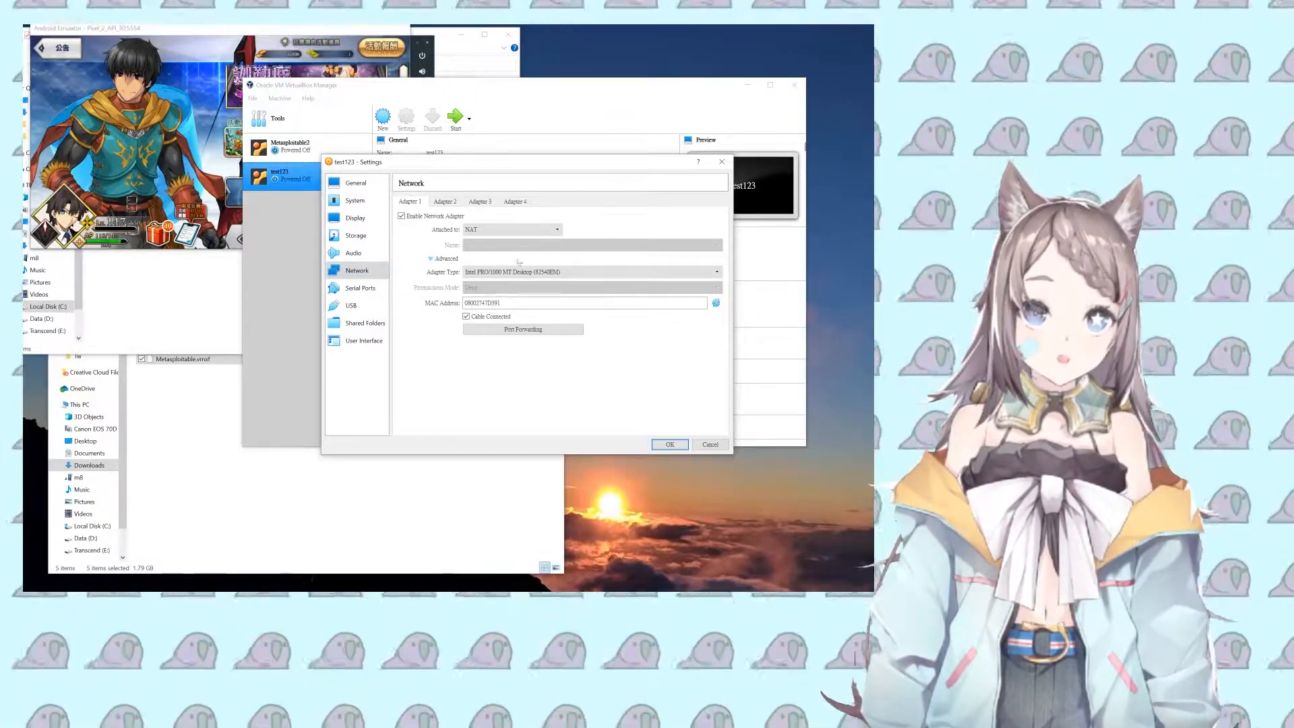
pyautogui.click(526, 329)
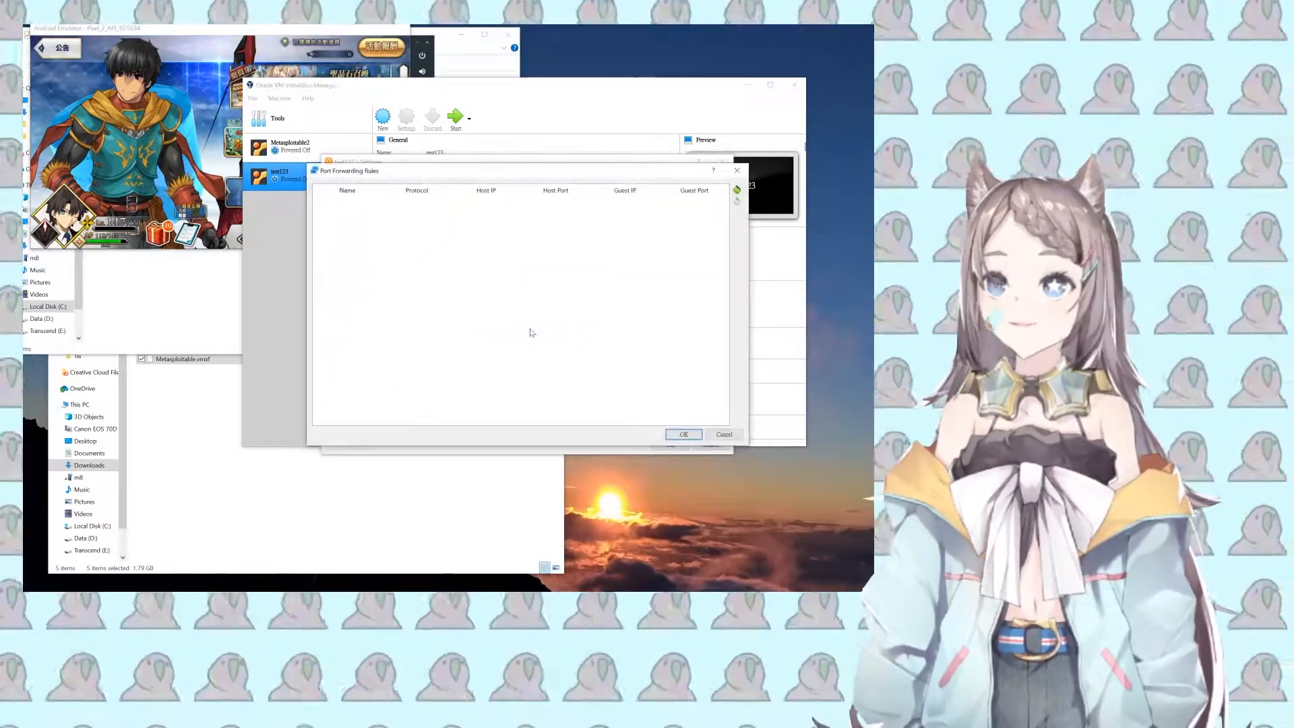
# Step: Add a TCP forwarding rule named ssh with guest port 22, then select its Host Port cell
pyautogui.click(737, 191)
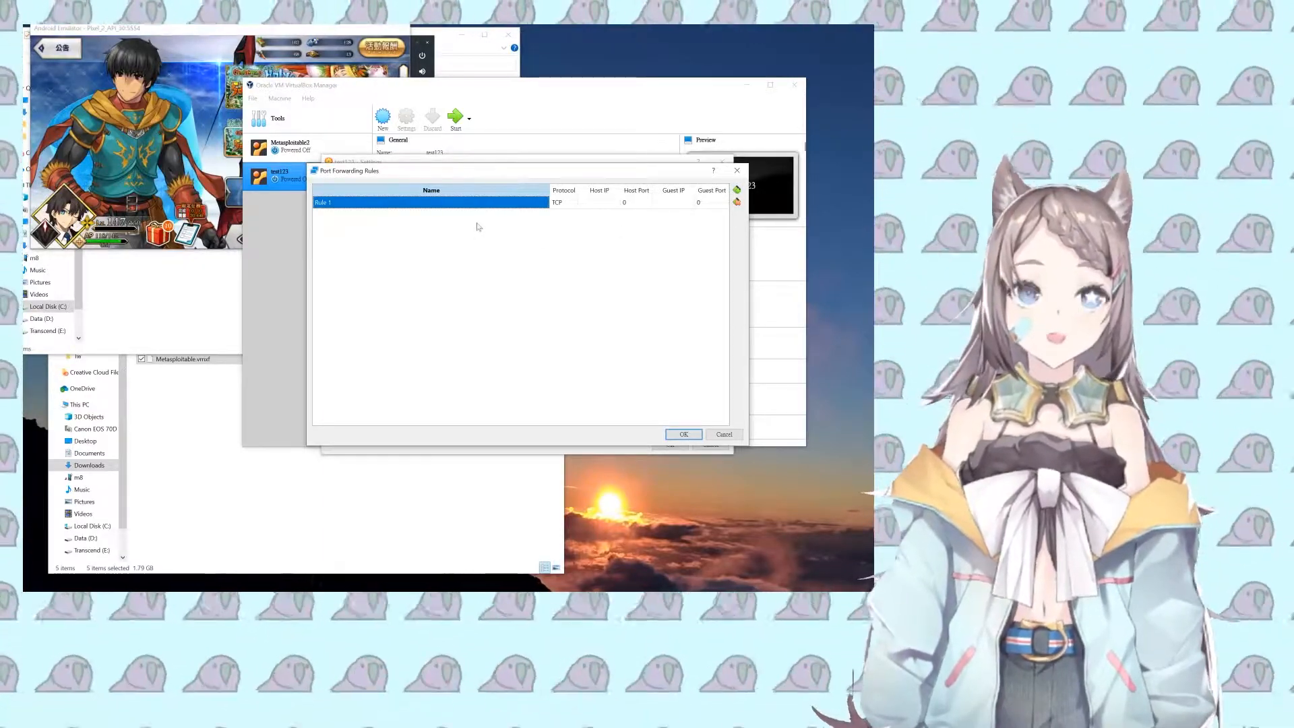
pyautogui.doubleClick(474, 202)
pyautogui.write('ssh')
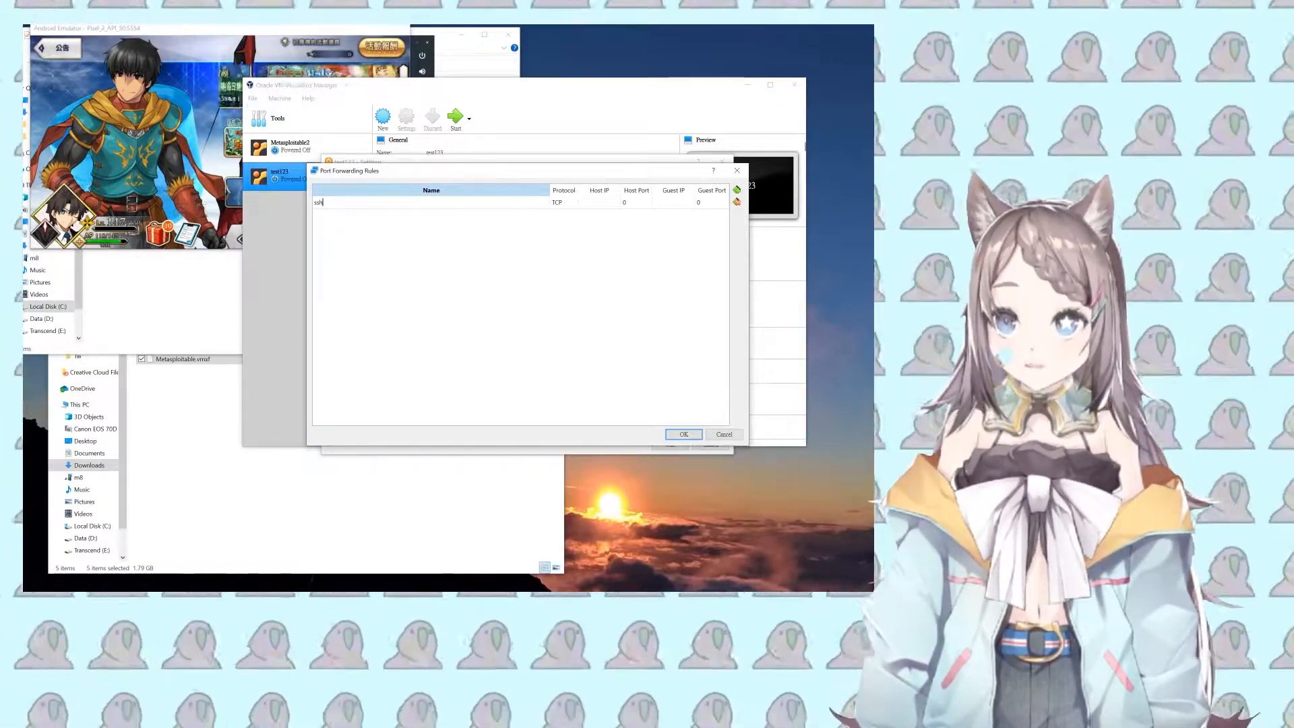
pyautogui.press('Tab')
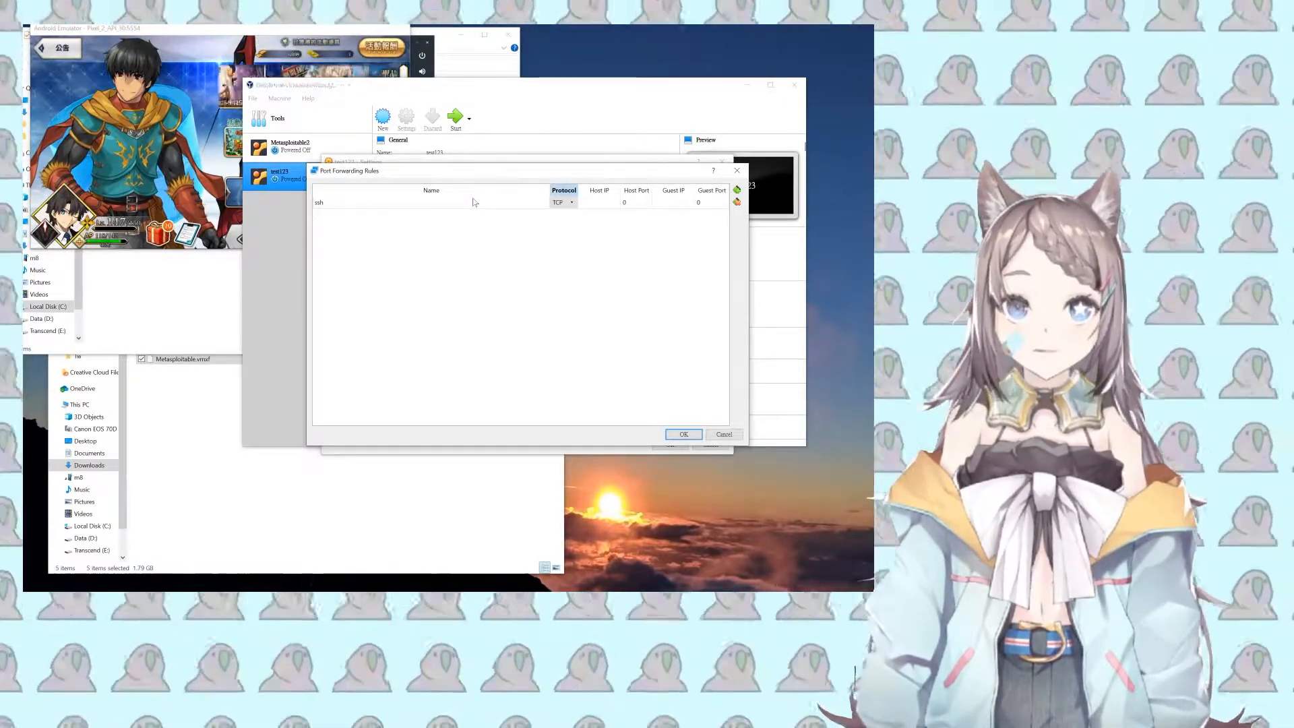
pyautogui.press('Tab')
pyautogui.press('Tab')
pyautogui.press('Tab')
pyautogui.press('Tab')
pyautogui.write('22')
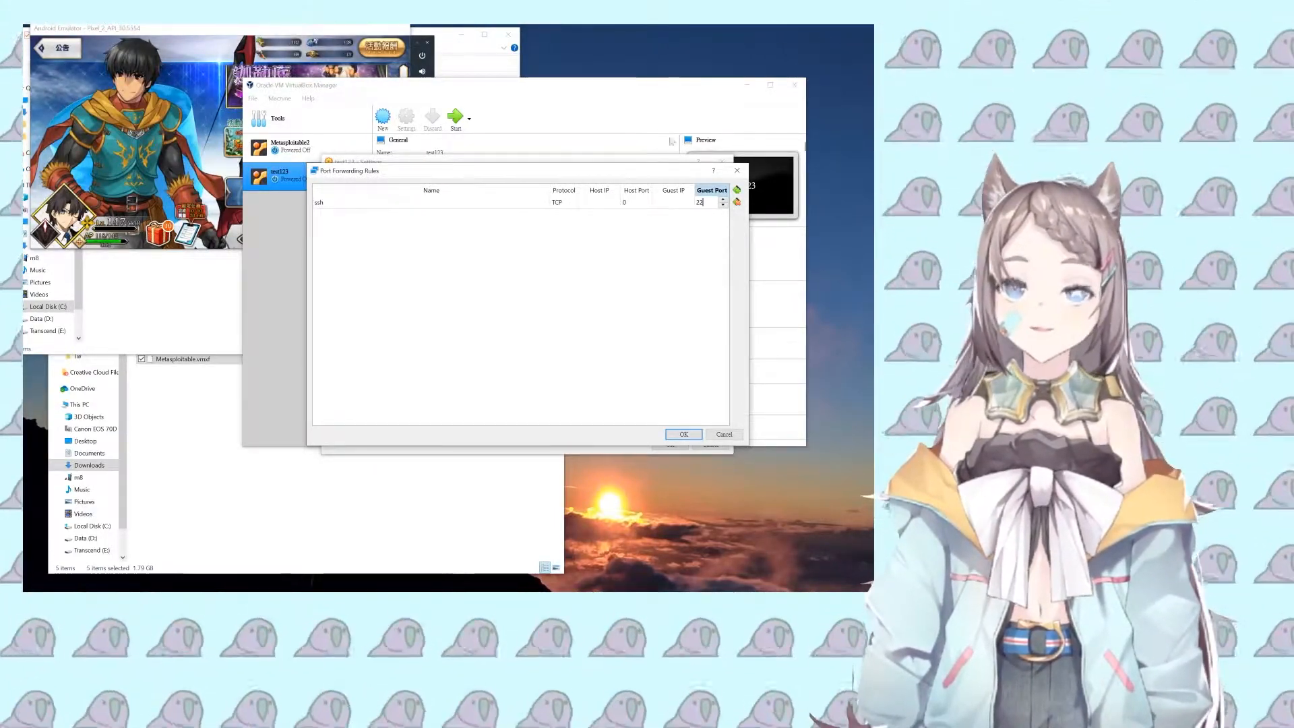
pyautogui.click(634, 234)
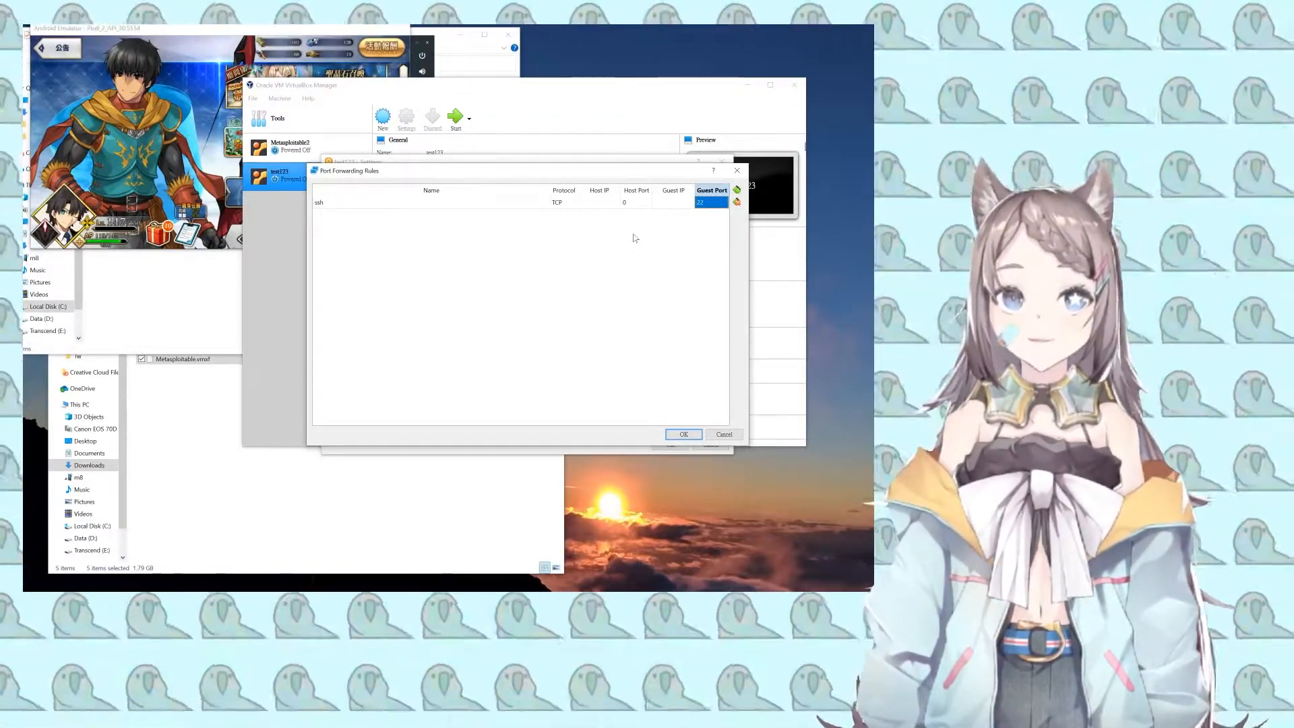
pyautogui.click(633, 204)
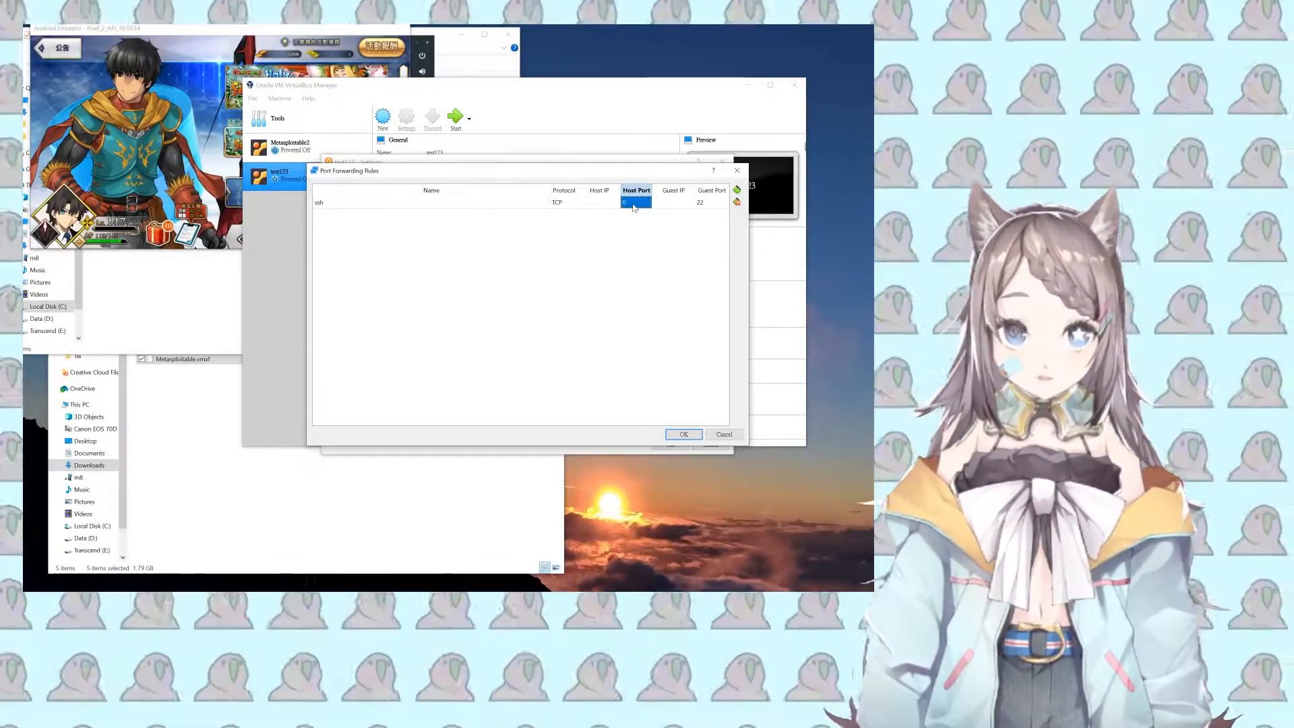
# Step: Set the ssh rule's host port to 1234 and save the forwarding rules
pyautogui.write('1234')
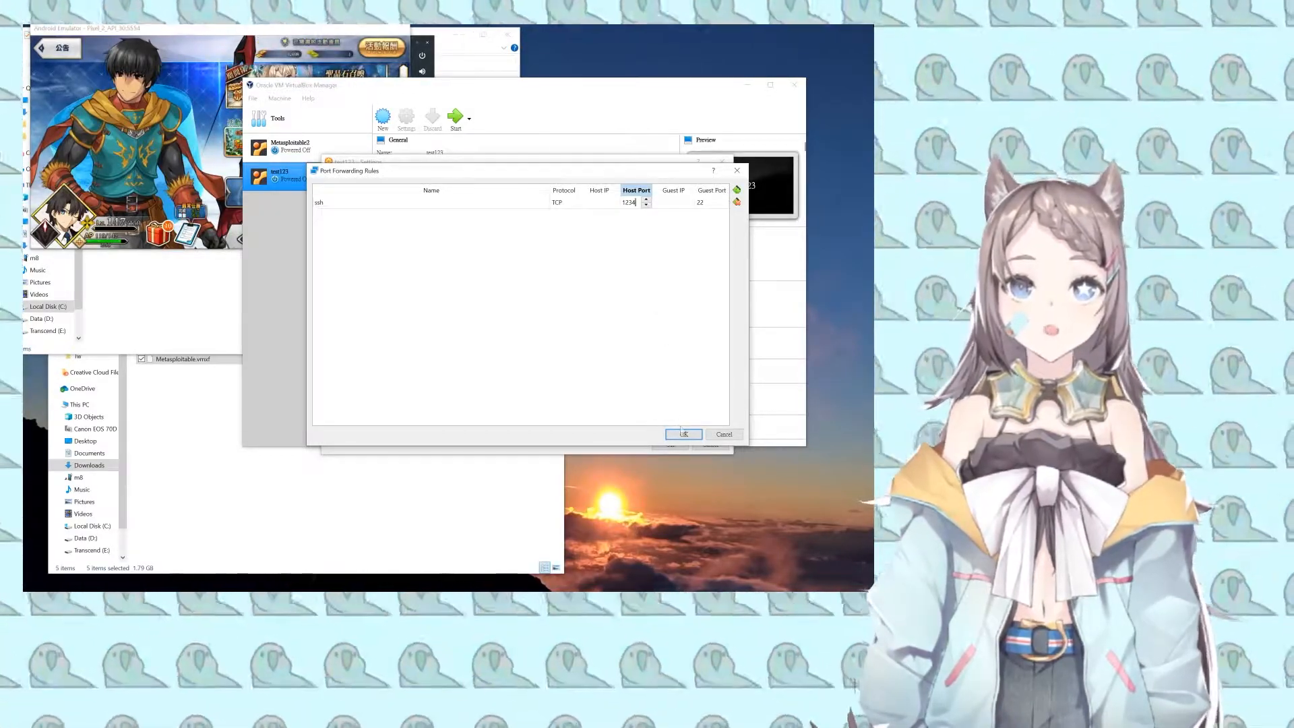
pyautogui.click(671, 435)
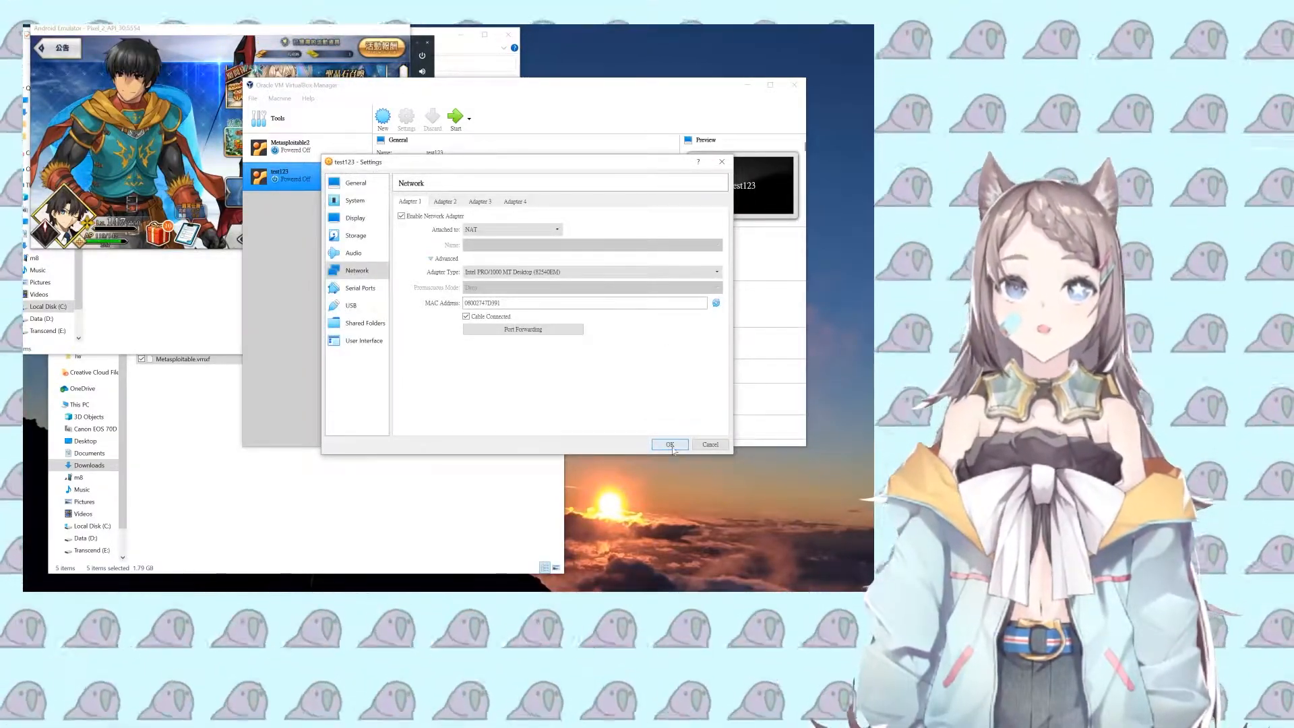
# Step: Save the network settings, boot test123, and enter msfadmin as the login name
pyautogui.click(671, 446)
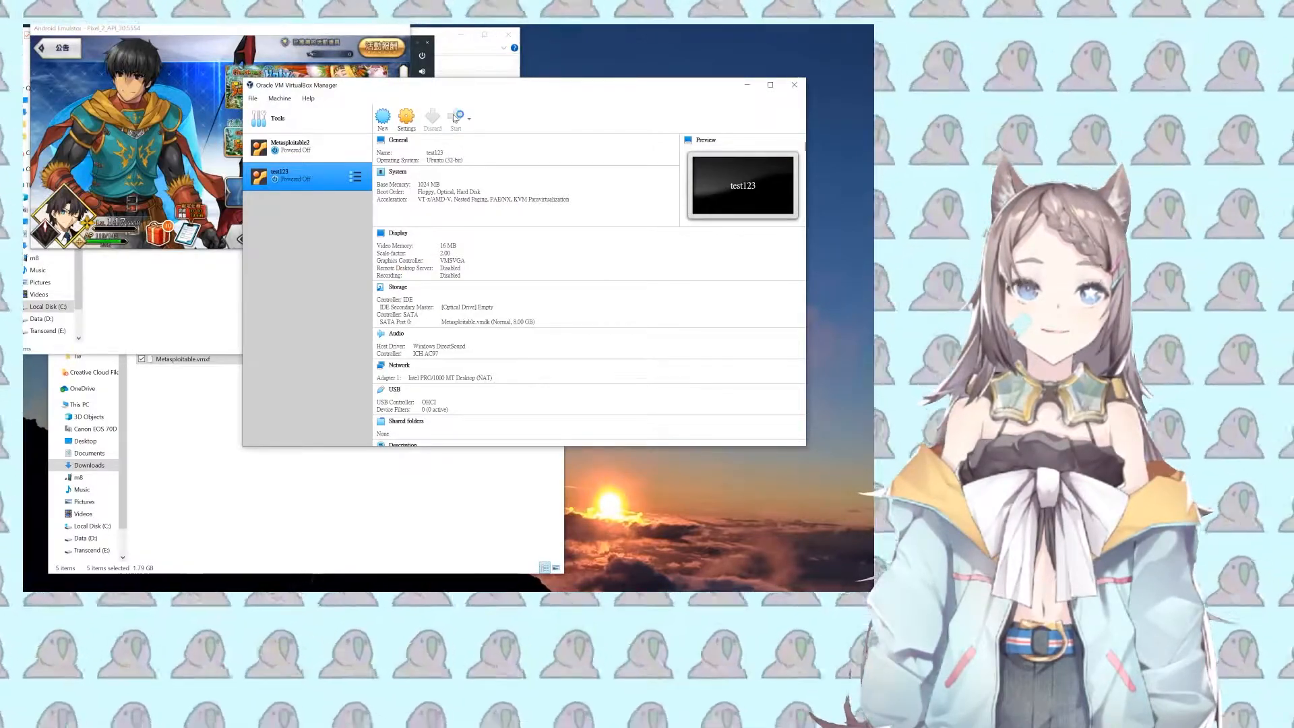
pyautogui.click(456, 119)
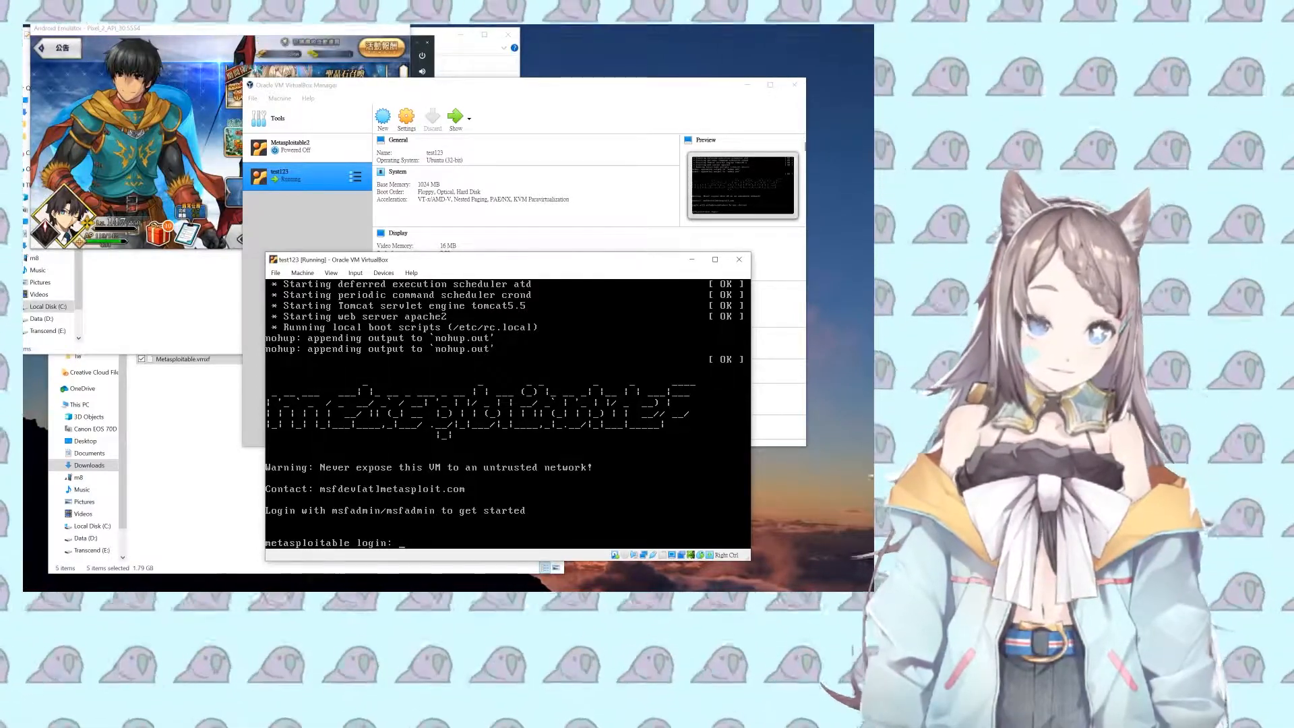
pyautogui.write('sfa')
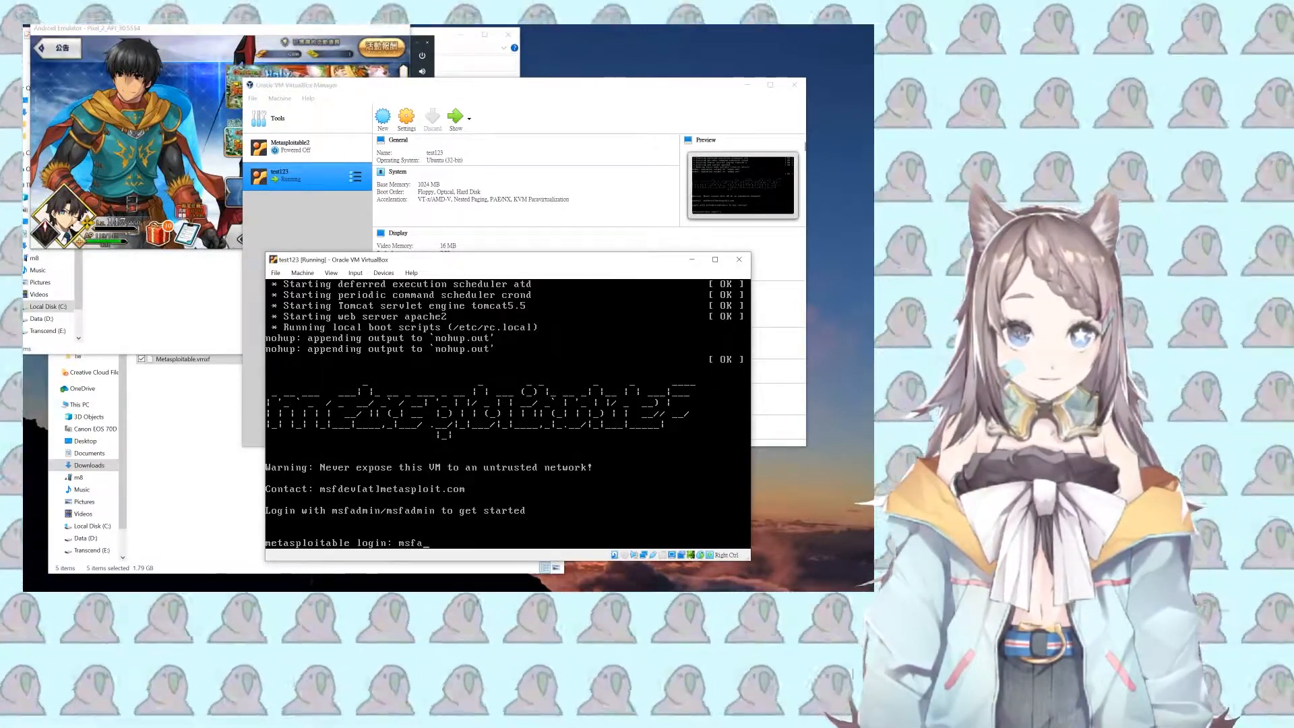
pyautogui.write('dmin')
pyautogui.press('Return')
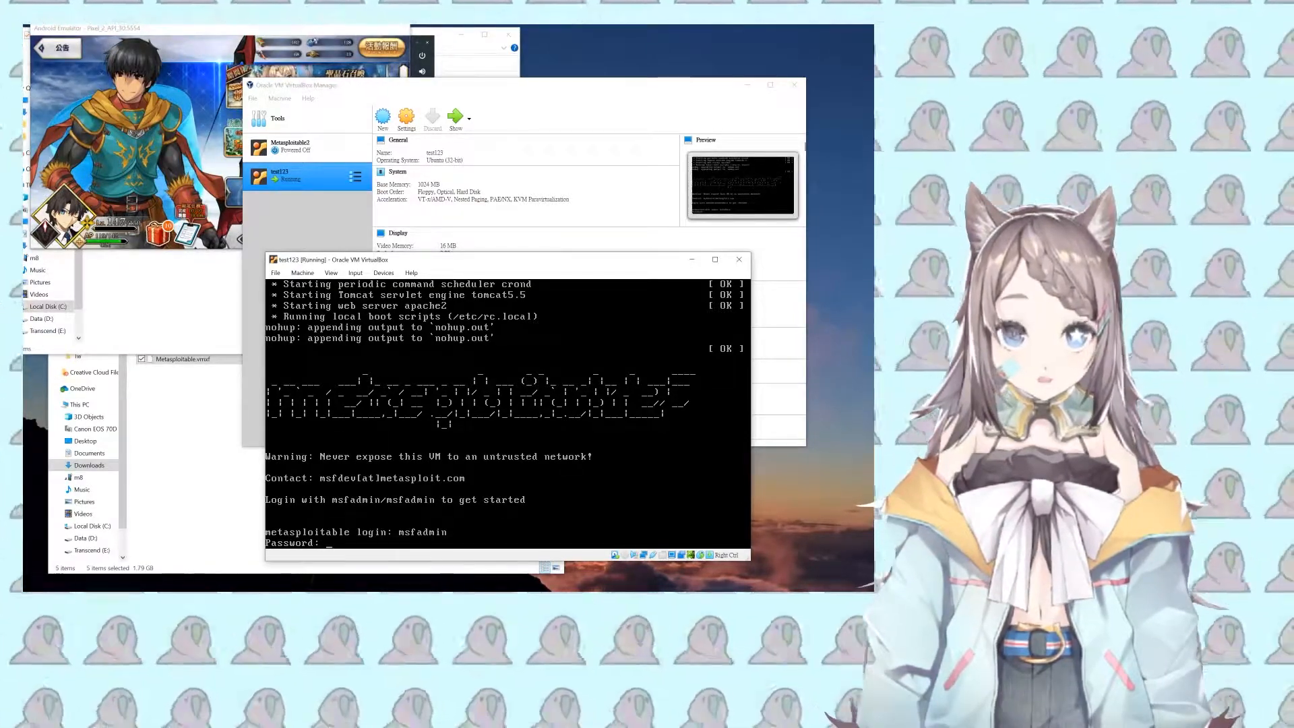
# Step: After a failed empty-password attempt, log in again as msfadmin with its password
pyautogui.press('Return')
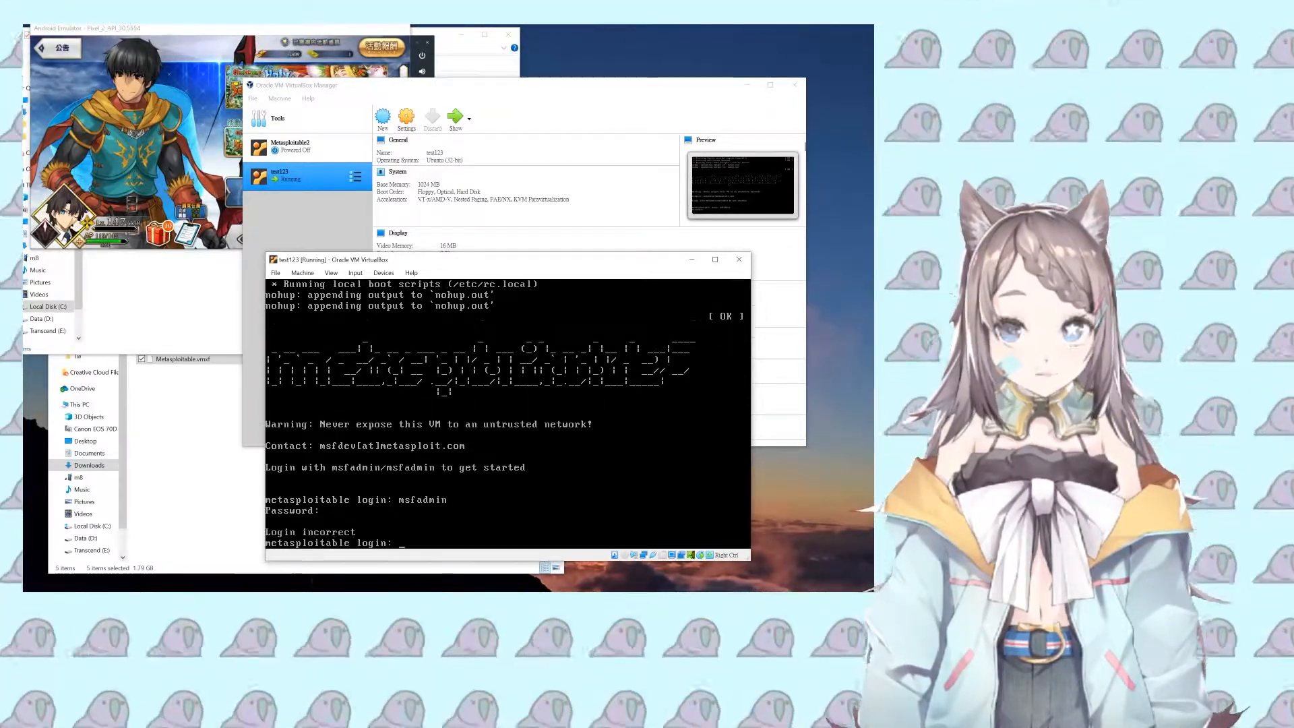
pyautogui.write('a')
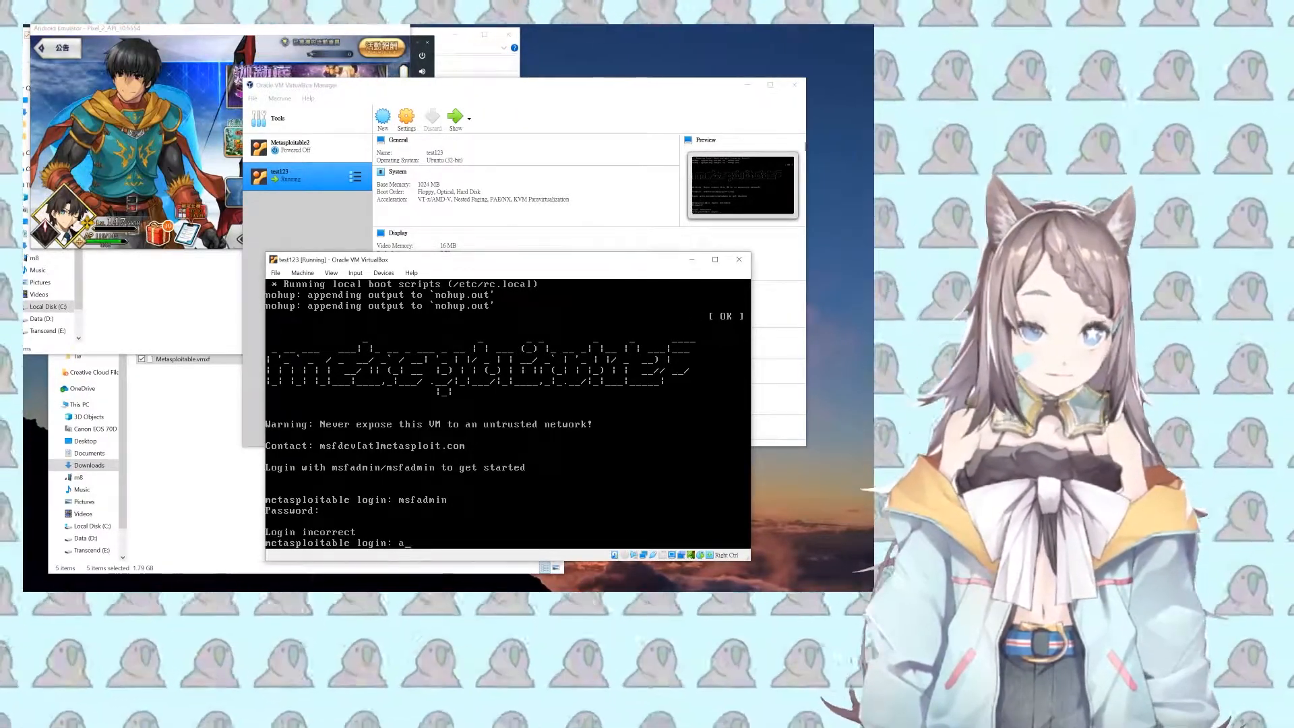
pyautogui.press('BackSpace')
pyautogui.write('msf')
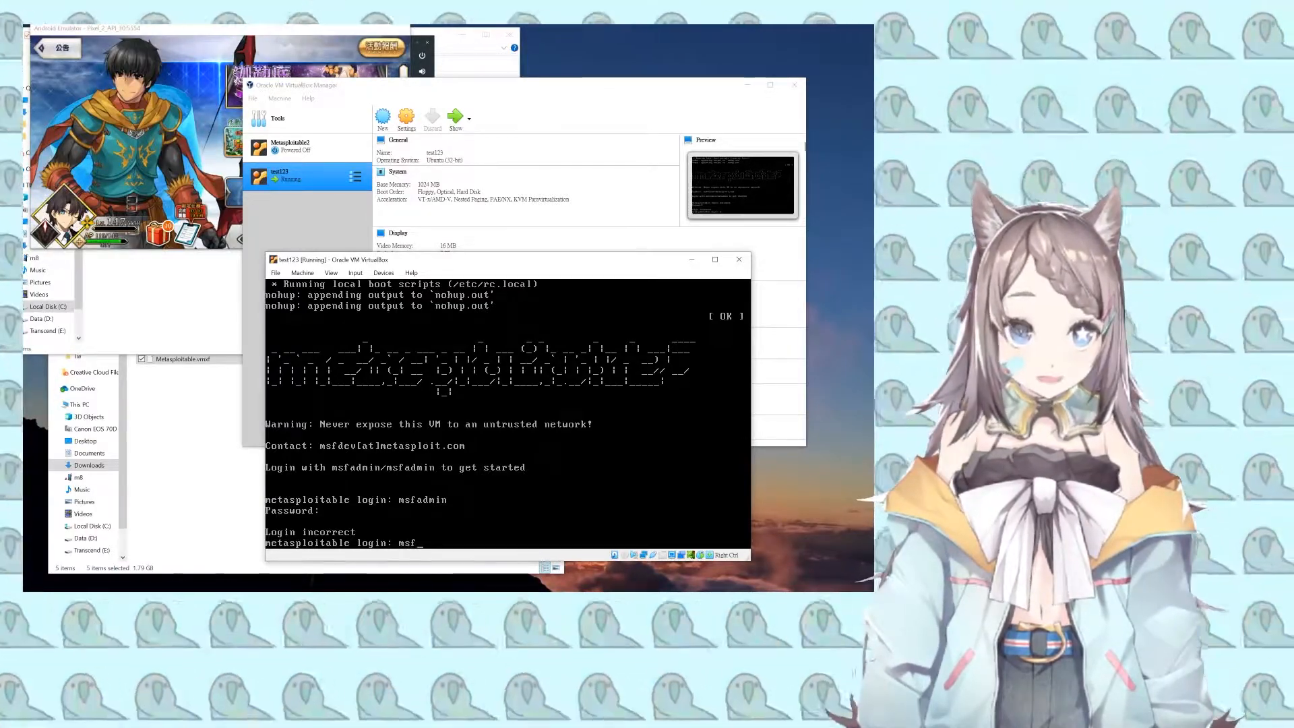
pyautogui.write('admin')
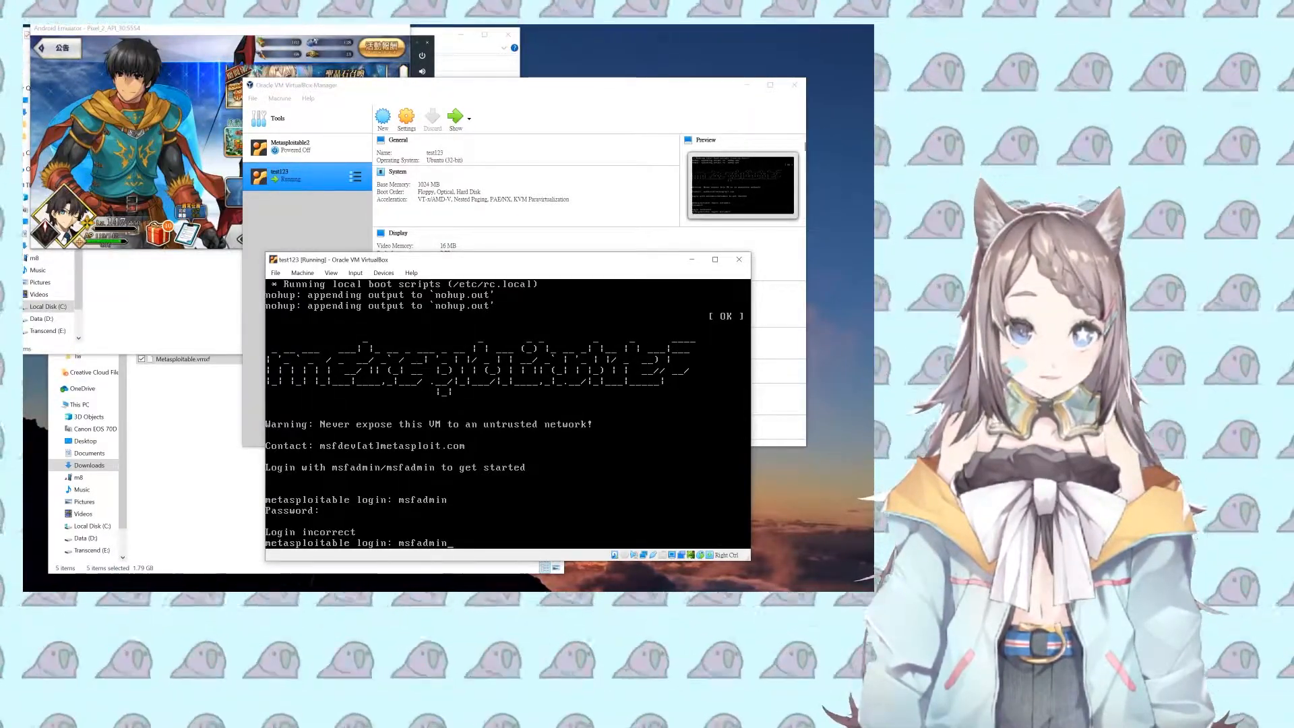
pyautogui.press('Return')
pyautogui.write('msfadmin')
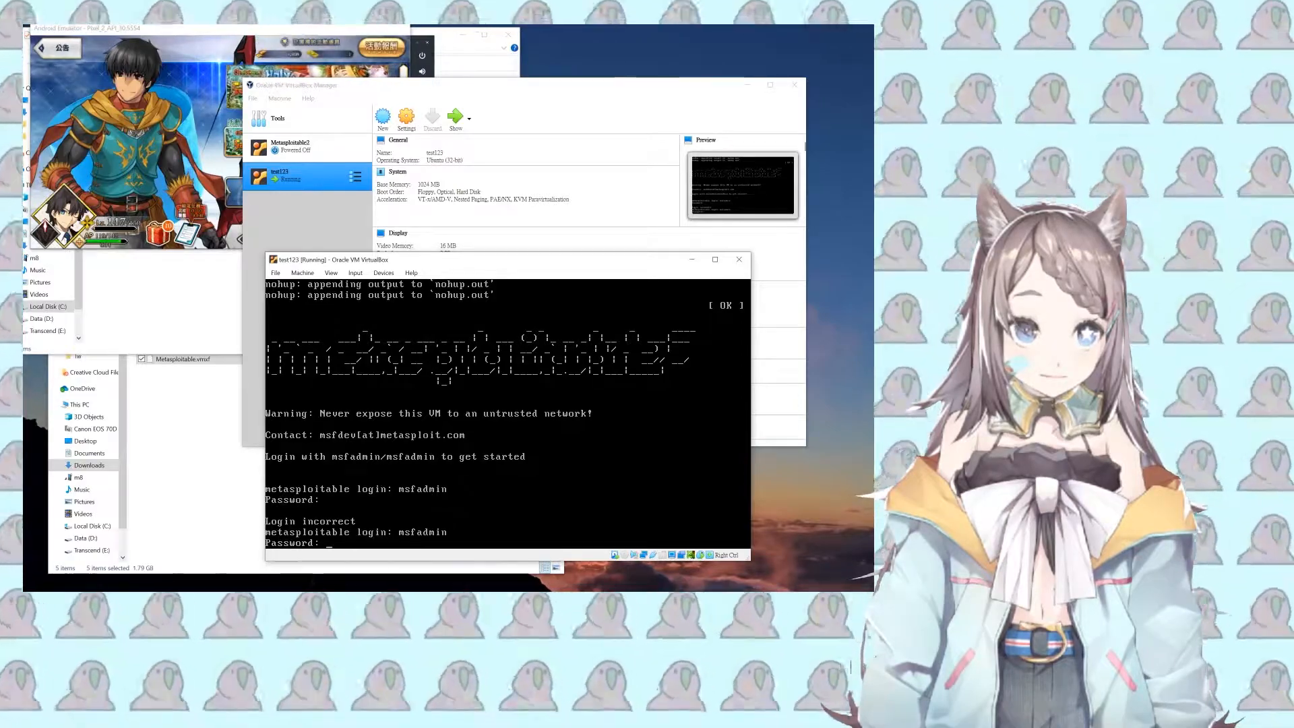
pyautogui.press('Return')
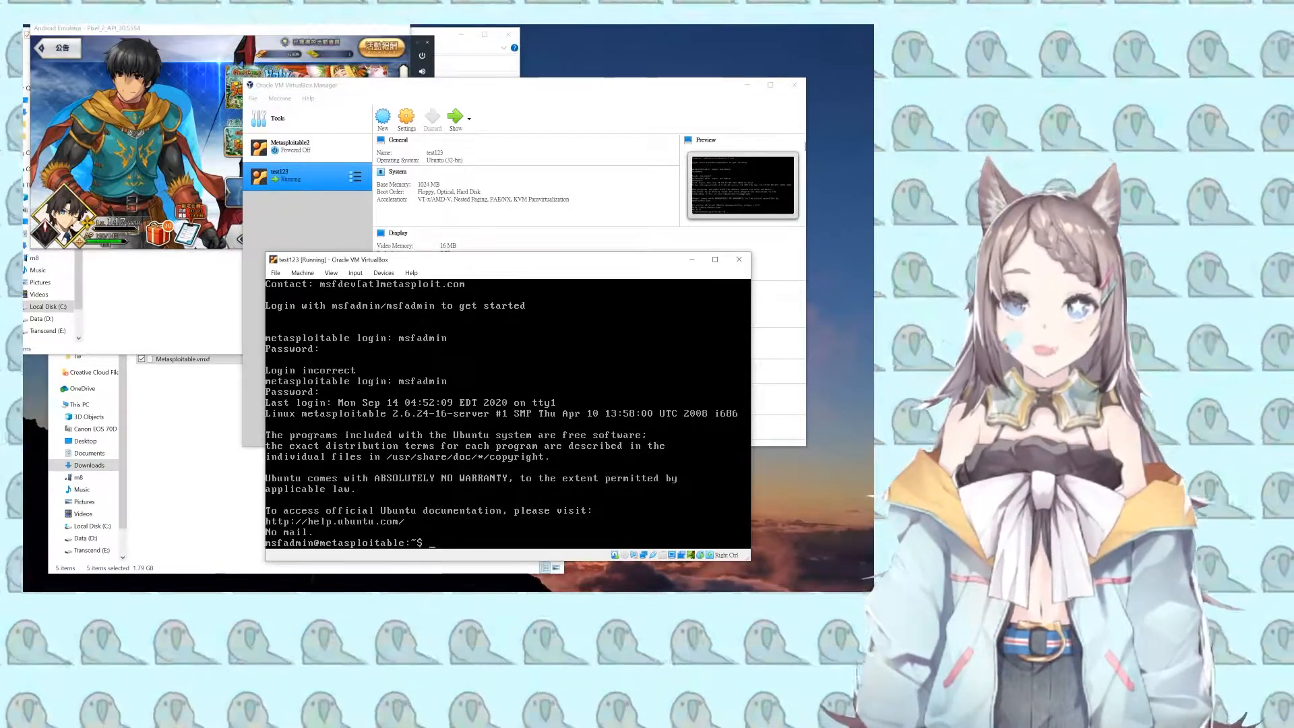
# Step: Run 'sudo apt-get update && sudo apt-get install openssh-server' in the VM shell
pyautogui.write('opsn')
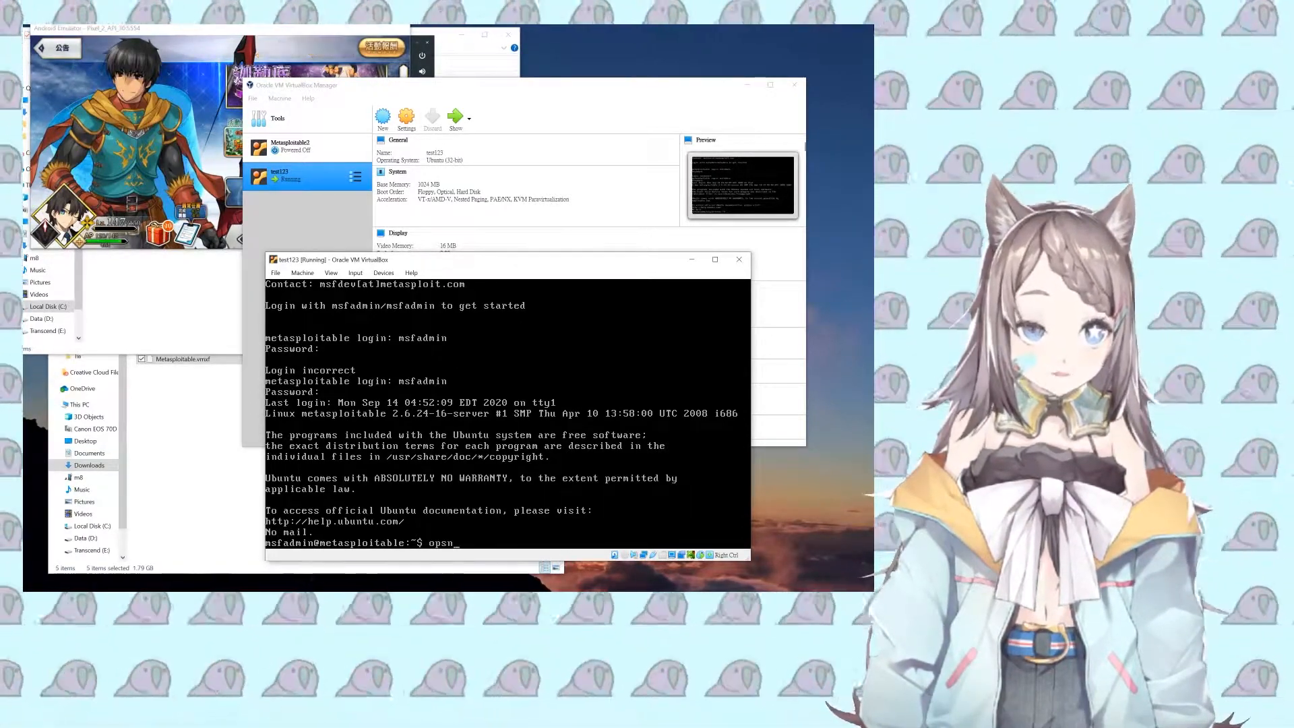
pyautogui.write('ssh-')
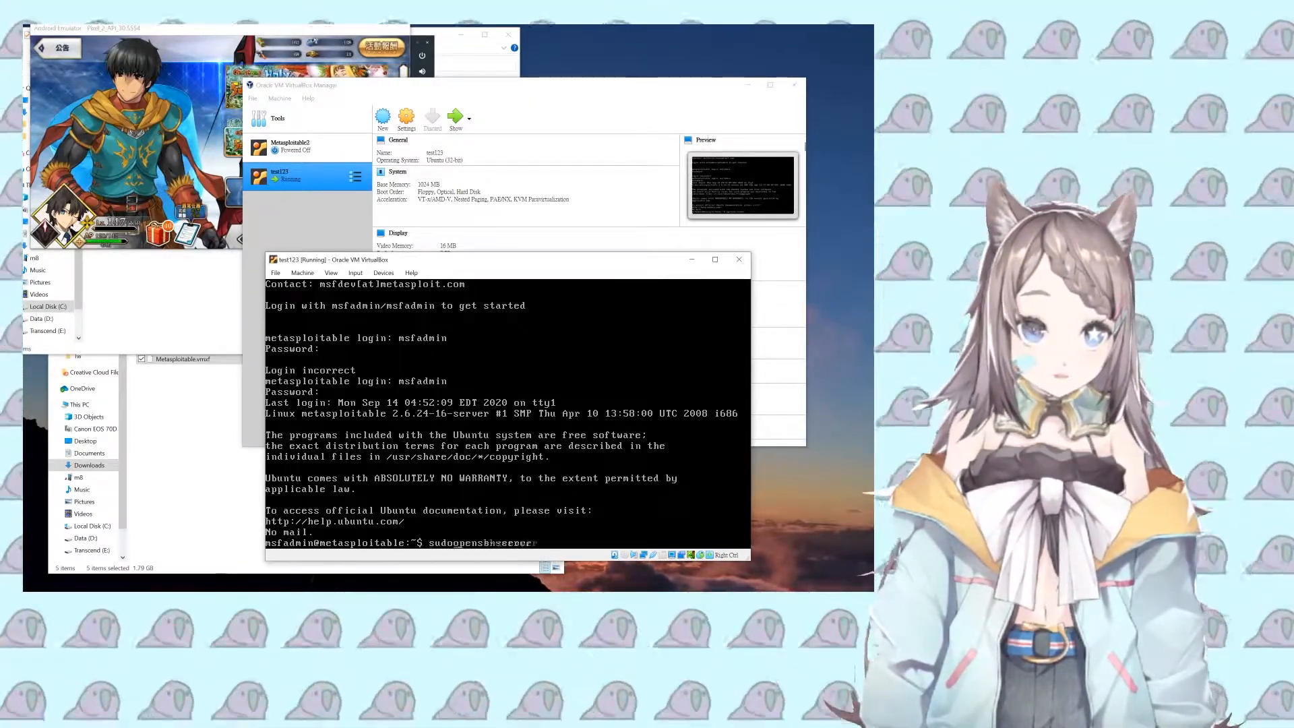
pyautogui.write('apt')
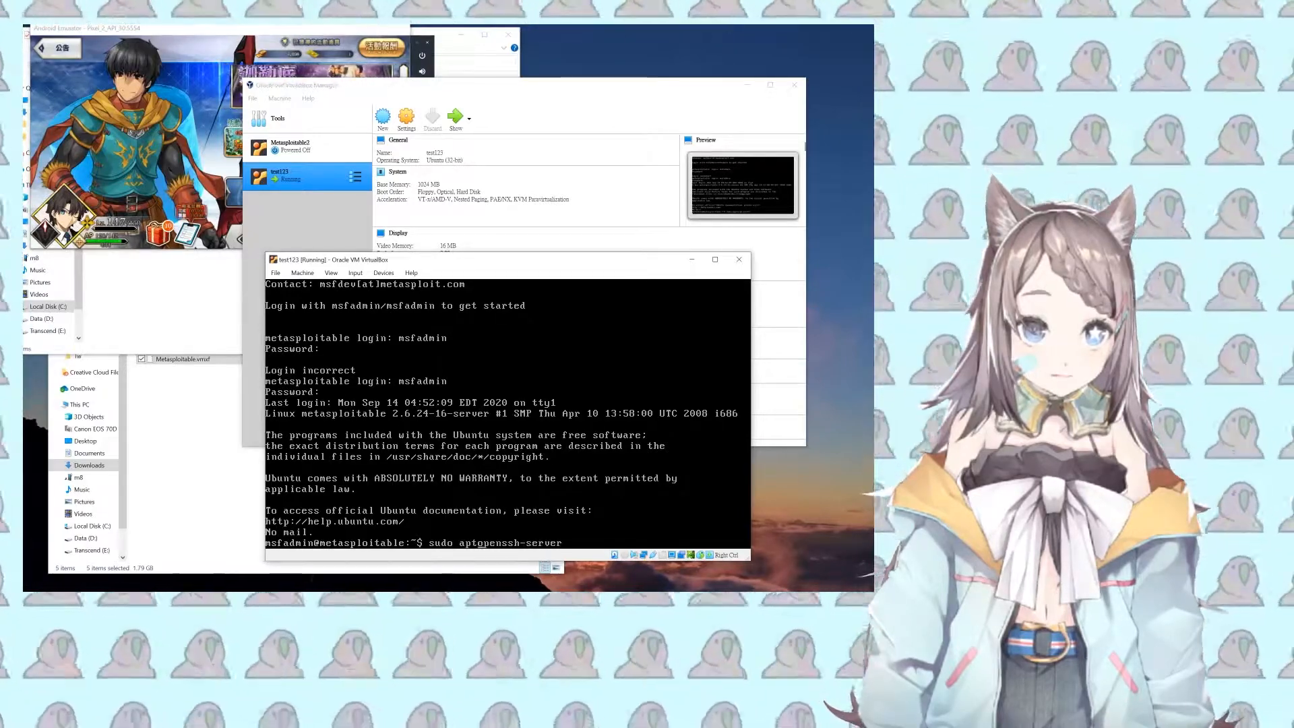
pyautogui.write('-get update ')
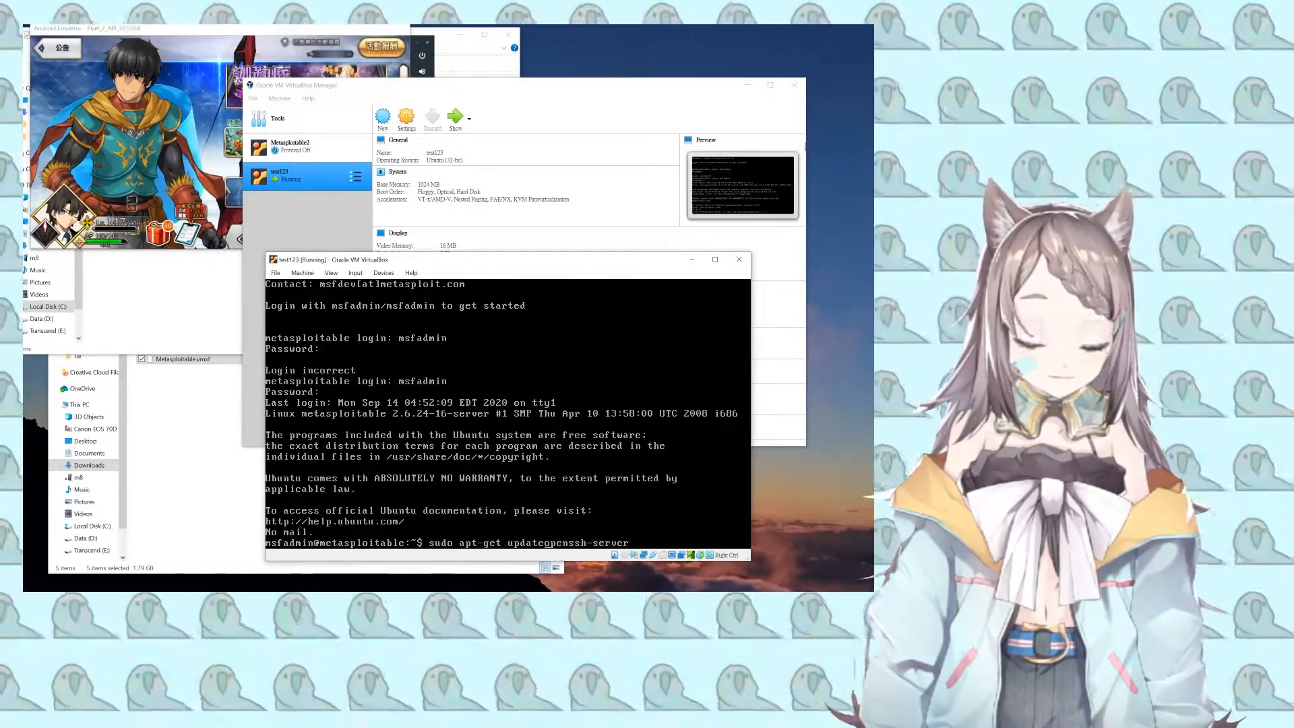
pyautogui.write('&& sudo ')
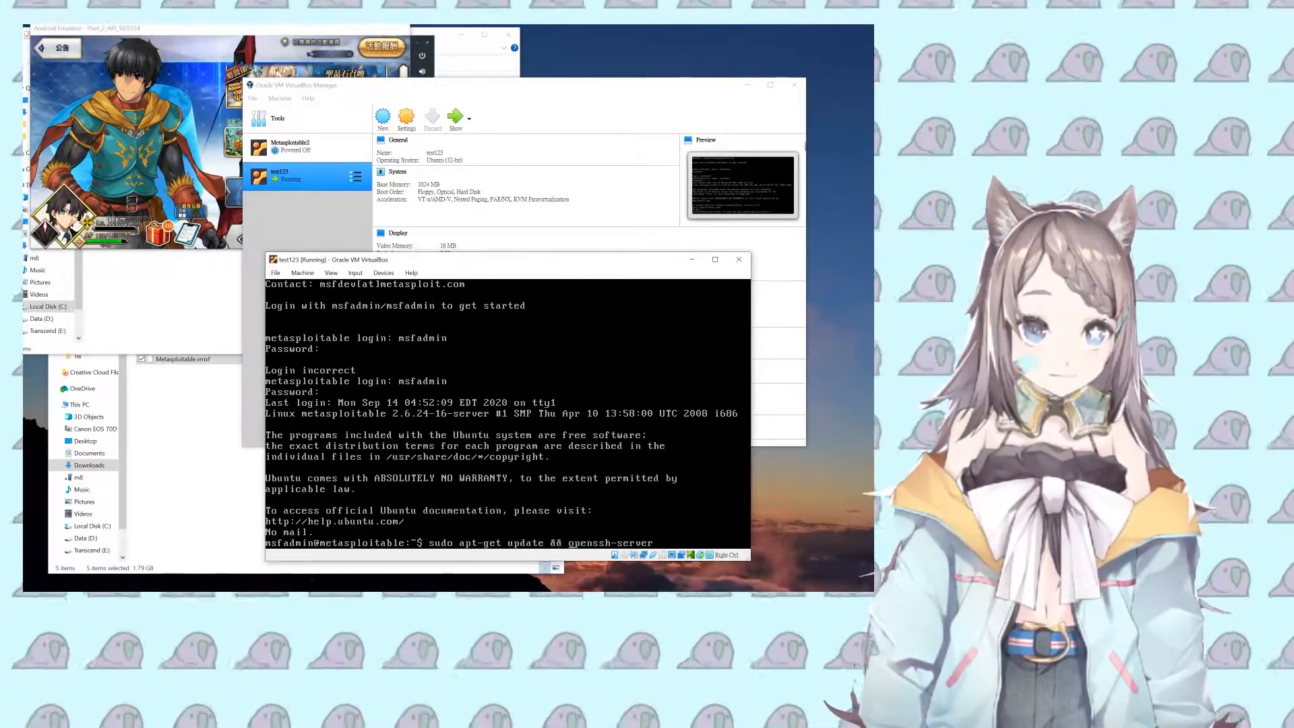
pyautogui.write('apt-get ')
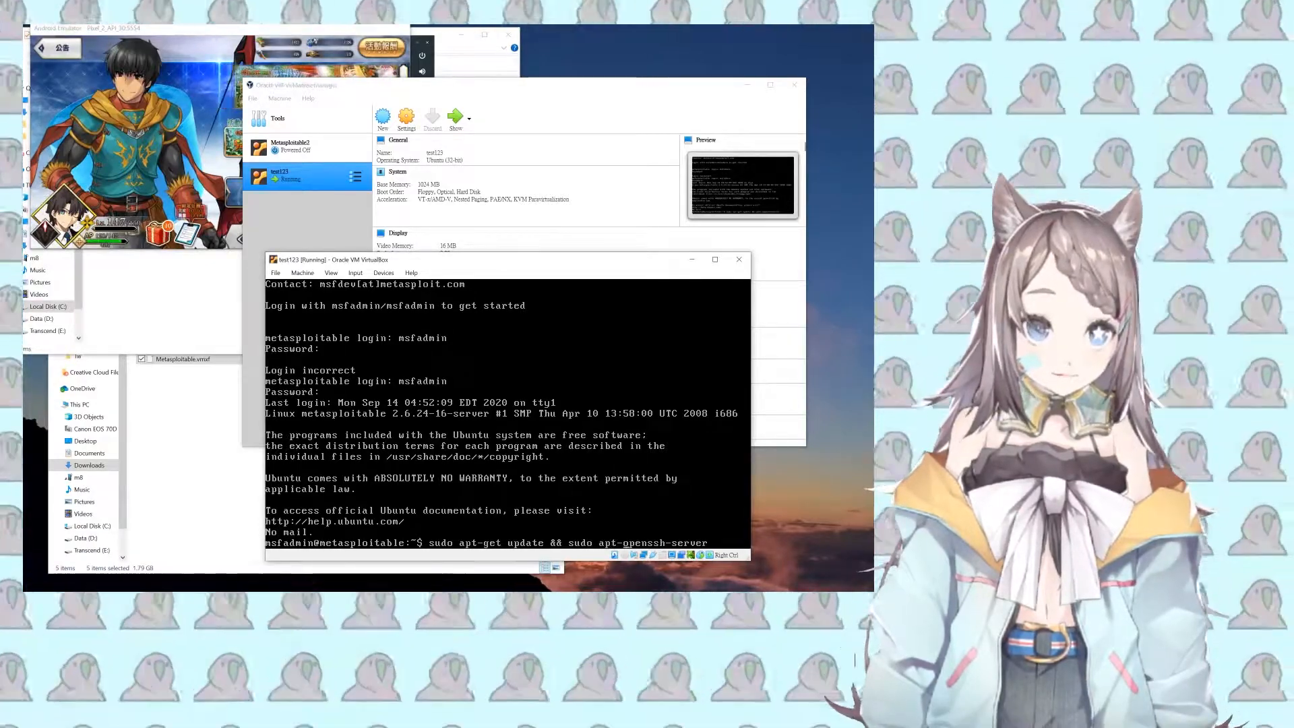
pyautogui.write('install')
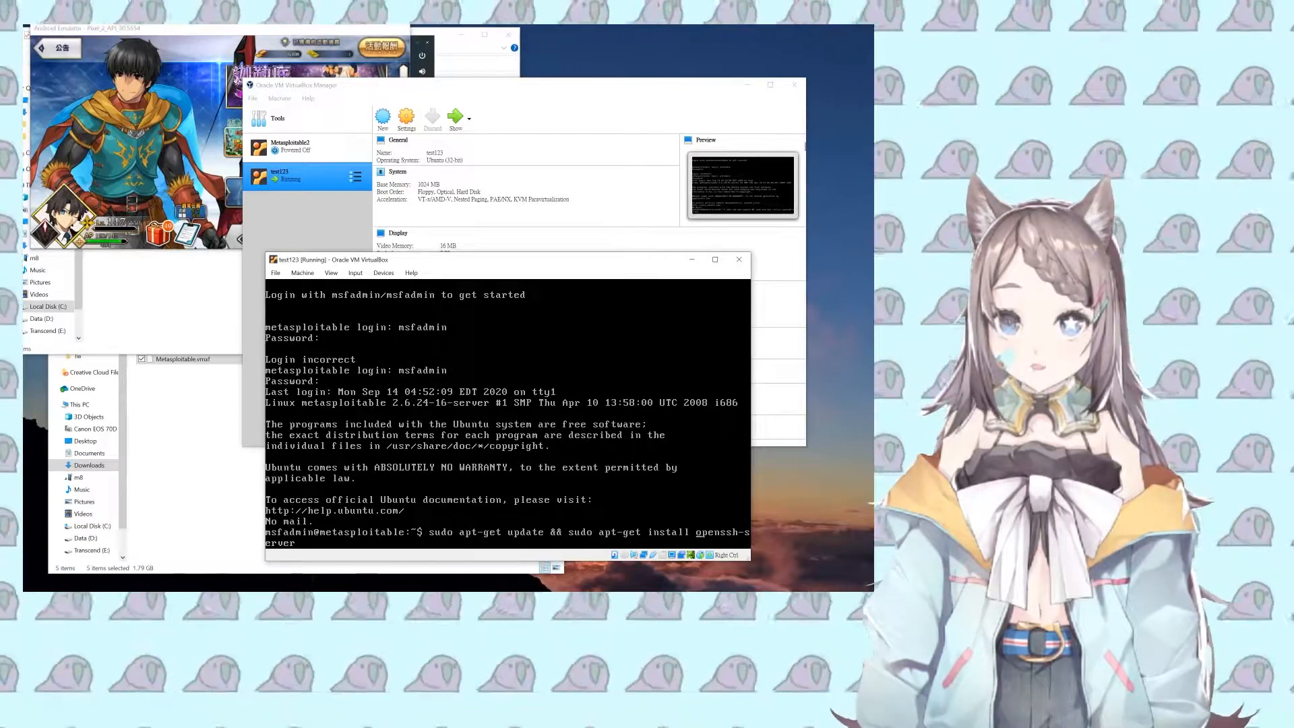
pyautogui.press('Left')
pyautogui.press('Left')
pyautogui.press('Left')
pyautogui.press('Left')
pyautogui.press('Left')
pyautogui.press('Left')
pyautogui.press('Left')
pyautogui.press('Left')
pyautogui.press('Left')
pyautogui.press('Left')
pyautogui.press('Left')
pyautogui.press('Left')
pyautogui.press('Left')
pyautogui.press('Left')
pyautogui.press('Left')
pyautogui.press('Left')
pyautogui.press('Left')
pyautogui.press('Left')
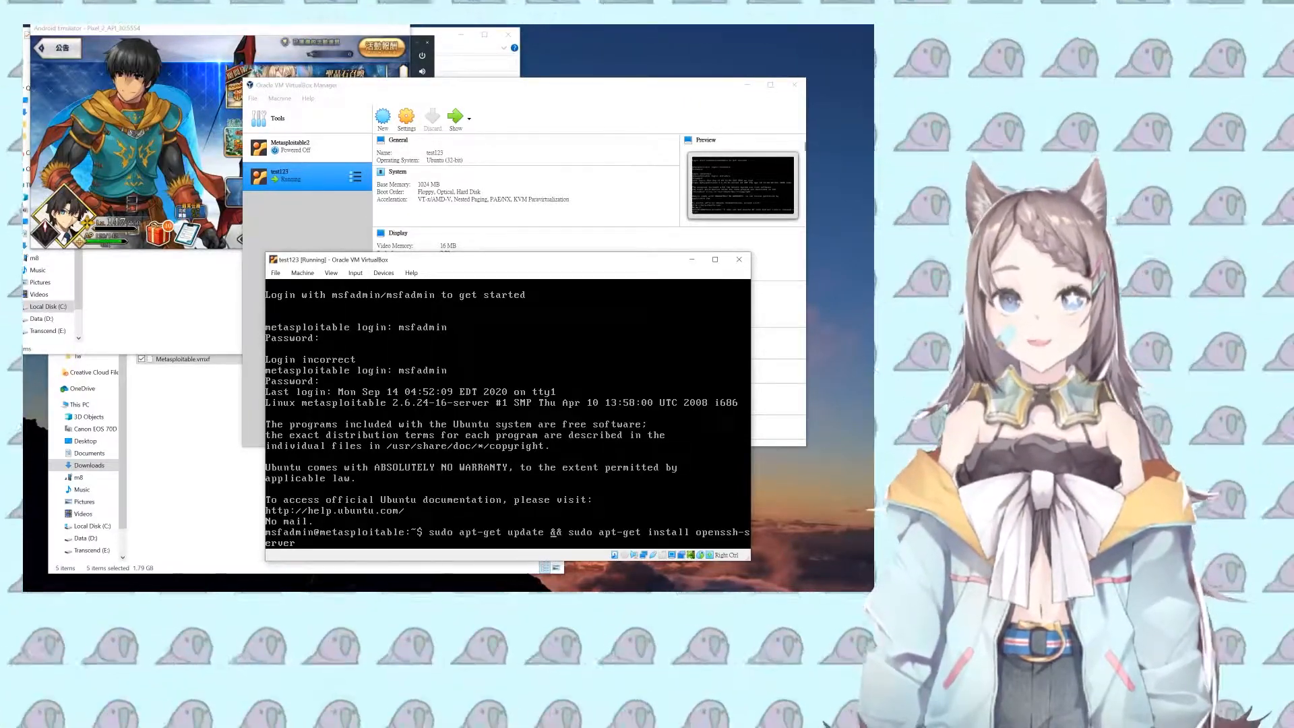
pyautogui.press('Return')
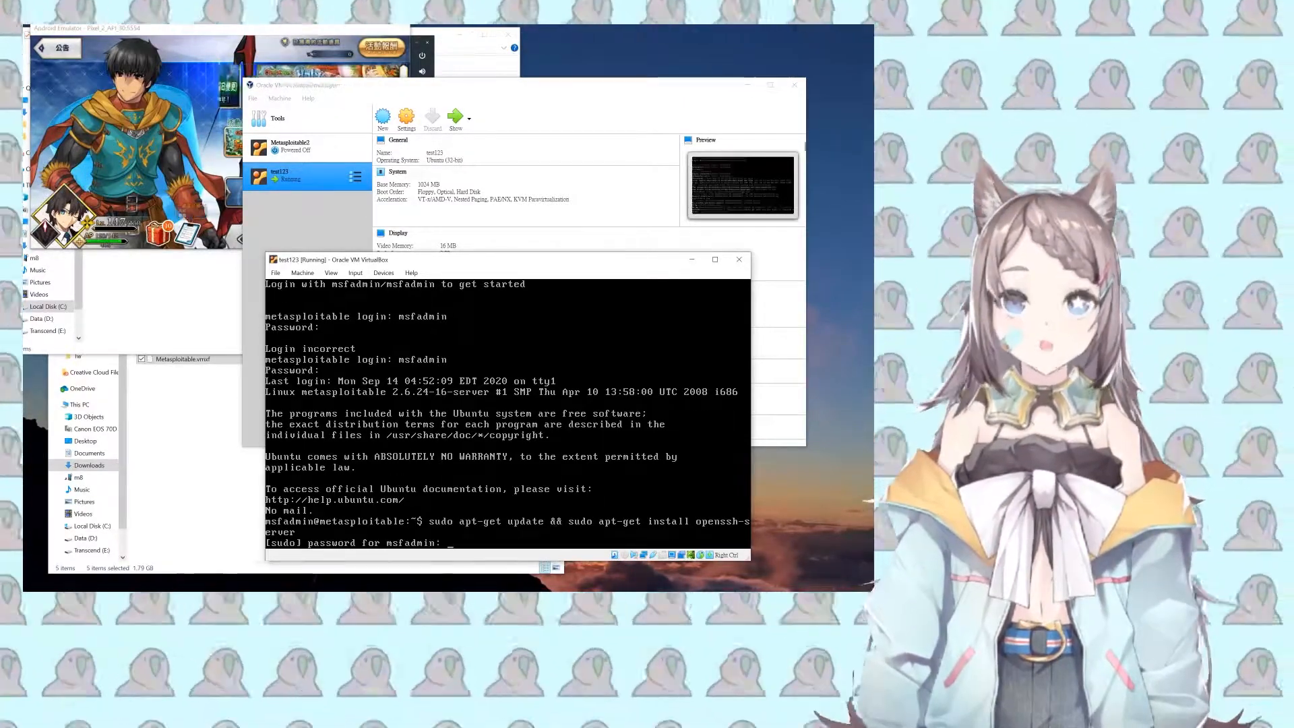
# Step: Enter the sudo password so apt-get update runs, ending in 404 fetch errors
pyautogui.press('Return')
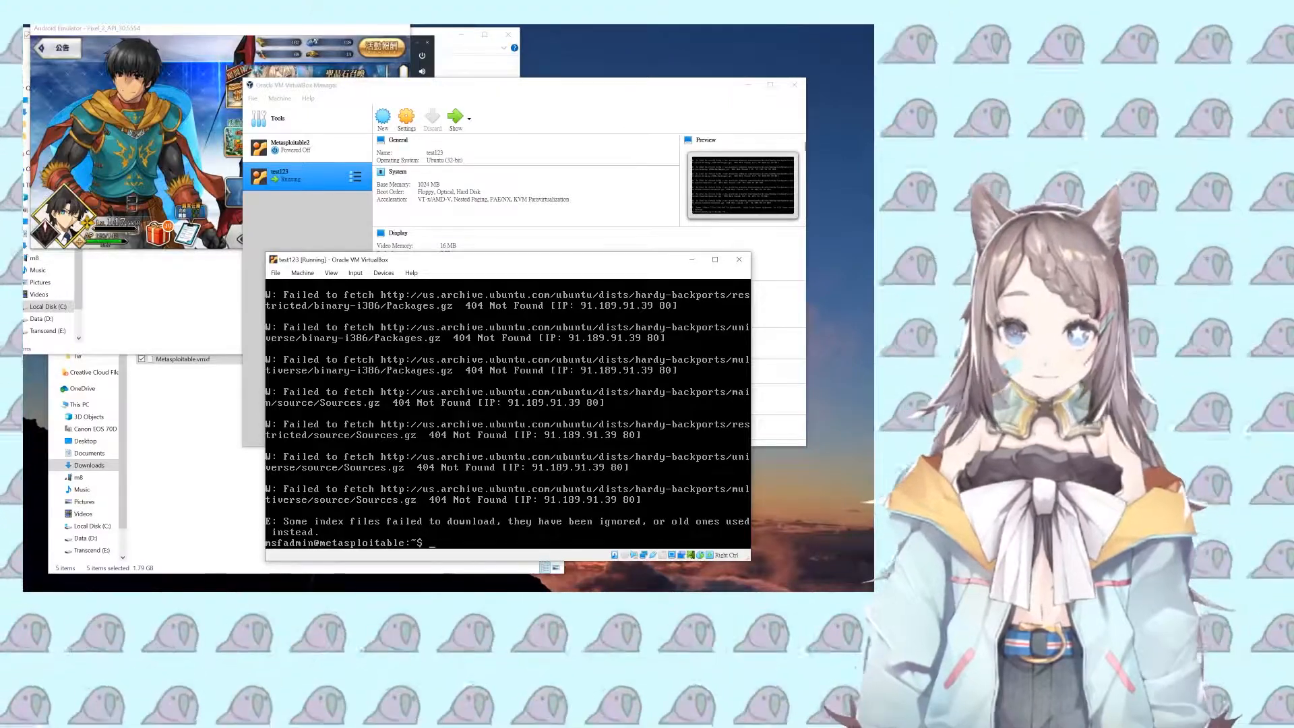
# Step: Run 'sudo apt-get update --fix-missing', then rerun it edited as 'sudo apt-get install openssh-server'
pyautogui.write('sudo')
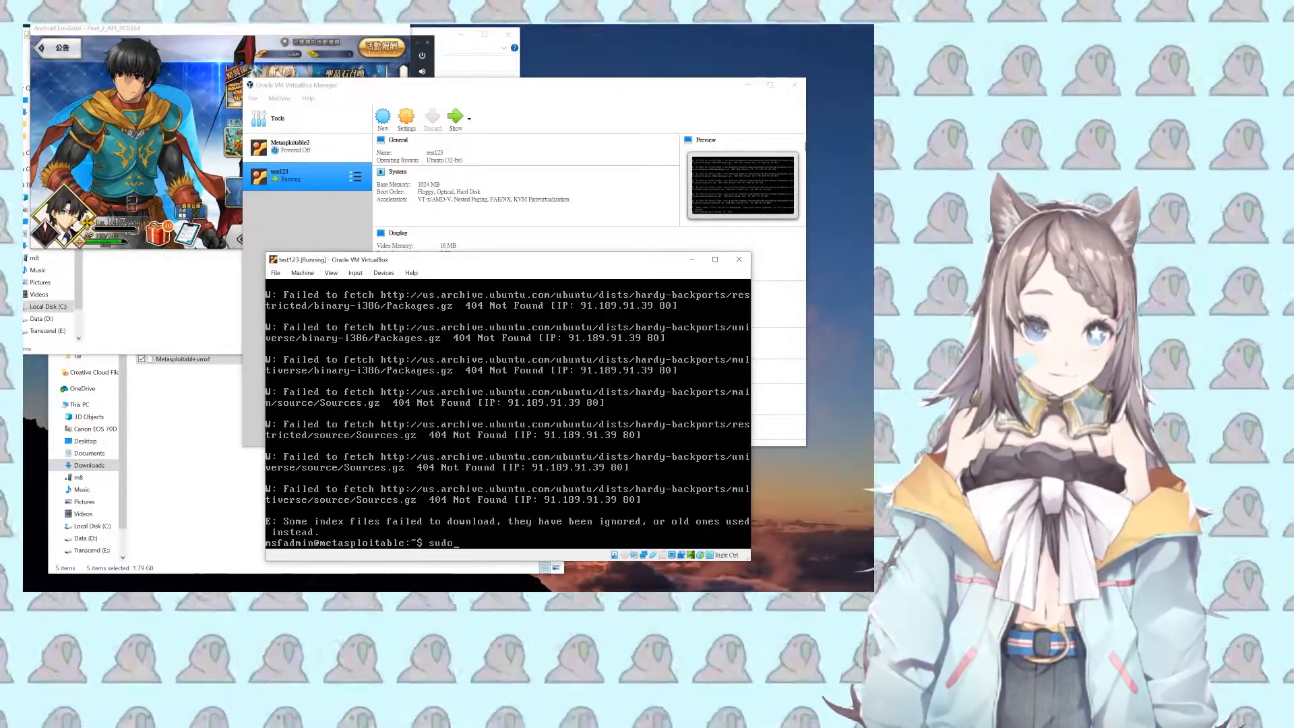
pyautogui.write(' apt-get update')
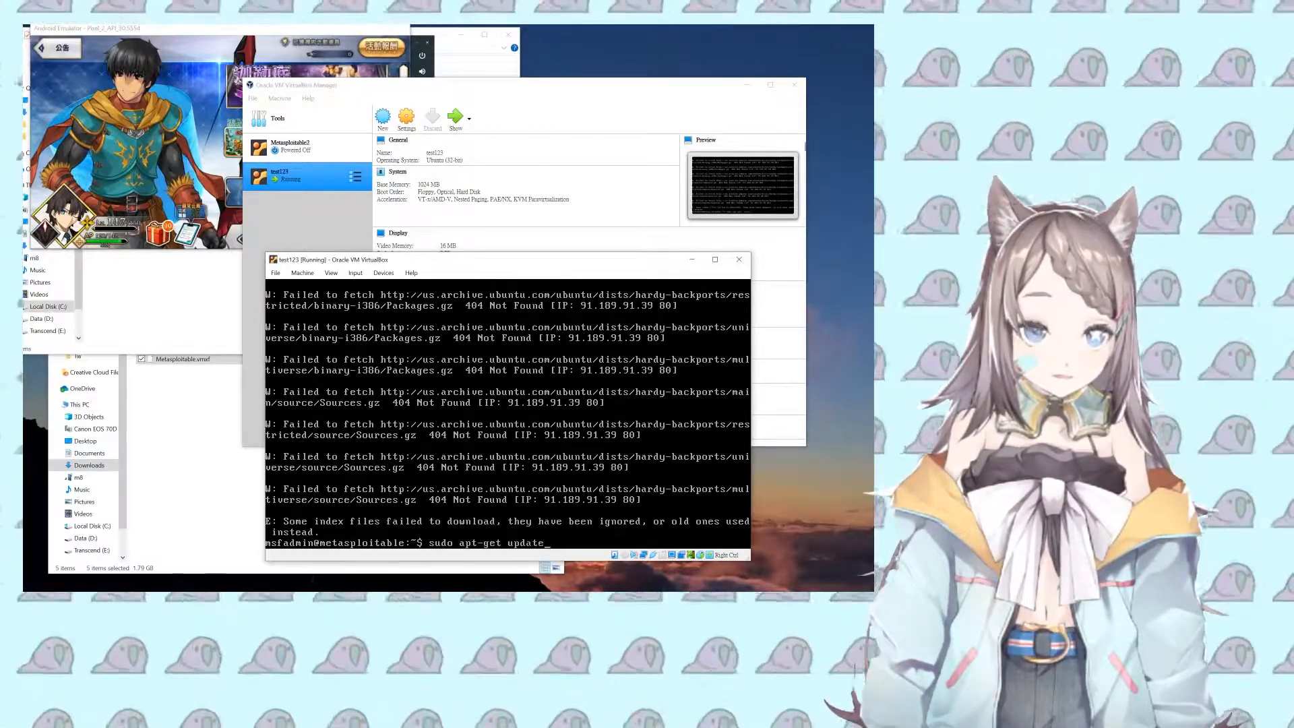
pyautogui.write(' --fix-missing')
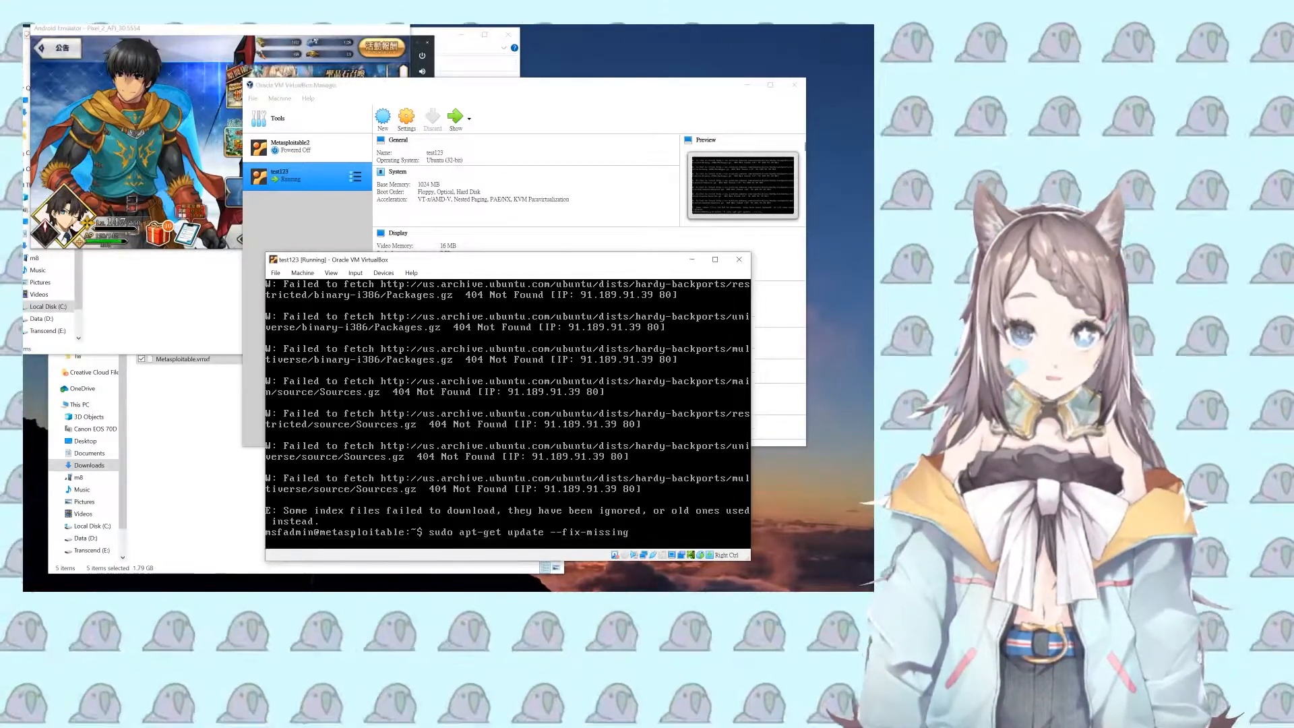
pyautogui.press('Return')
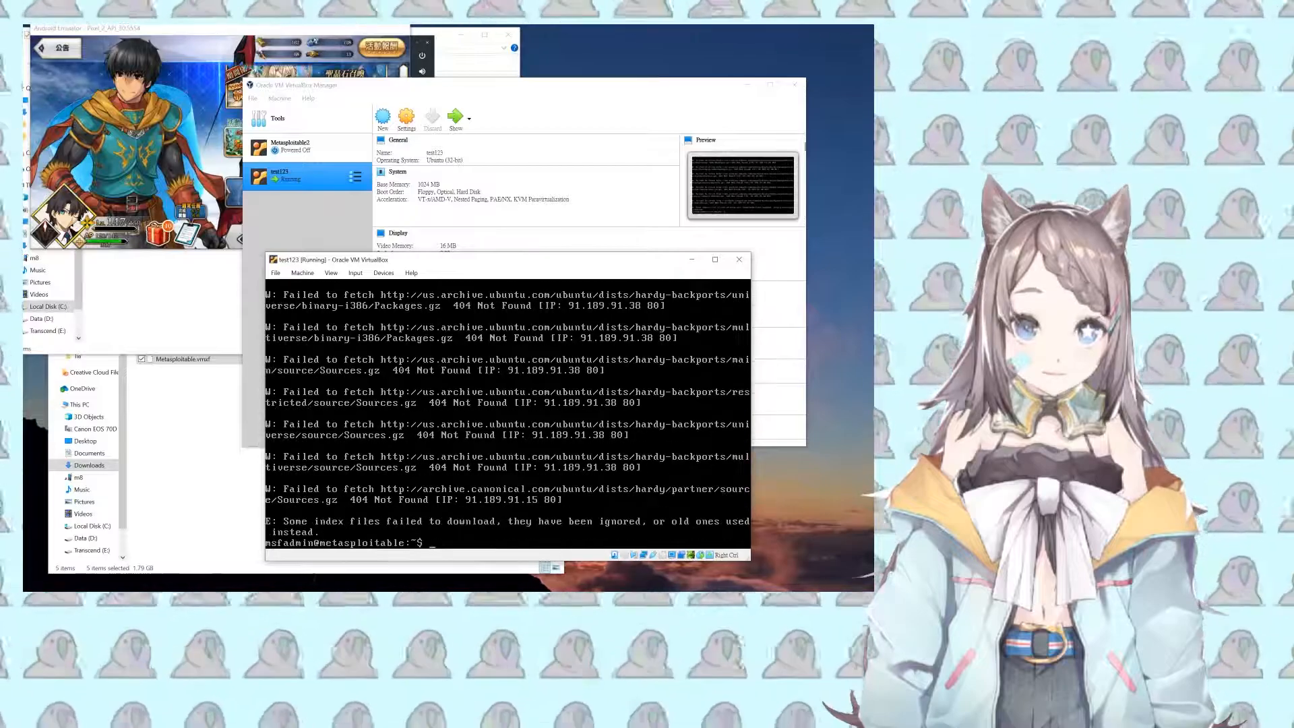
pyautogui.press('Up')
pyautogui.press('BackSpace')
pyautogui.press('BackSpace')
pyautogui.press('BackSpace')
pyautogui.press('BackSpace')
pyautogui.press('BackSpace')
pyautogui.press('BackSpace')
pyautogui.press('BackSpace')
pyautogui.press('BackSpace')
pyautogui.press('BackSpace')
pyautogui.press('BackSpace')
pyautogui.press('BackSpace')
pyautogui.press('BackSpace')
pyautogui.press('BackSpace')
pyautogui.press('BackSpace')
pyautogui.press('BackSpace')
pyautogui.press('BackSpace')
pyautogui.press('BackSpace')
pyautogui.press('BackSpace')
pyautogui.press('BackSpace')
pyautogui.press('BackSpace')
pyautogui.write('install open-s')
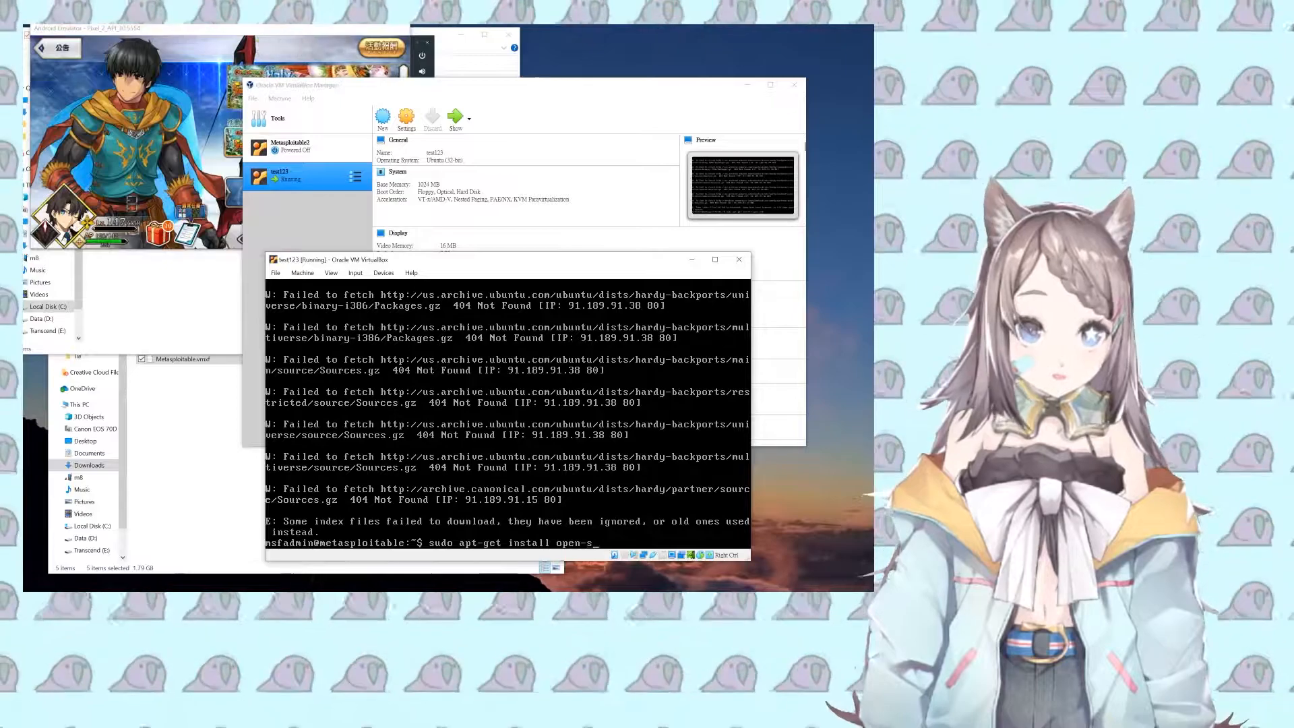
pyautogui.write('ssh-server')
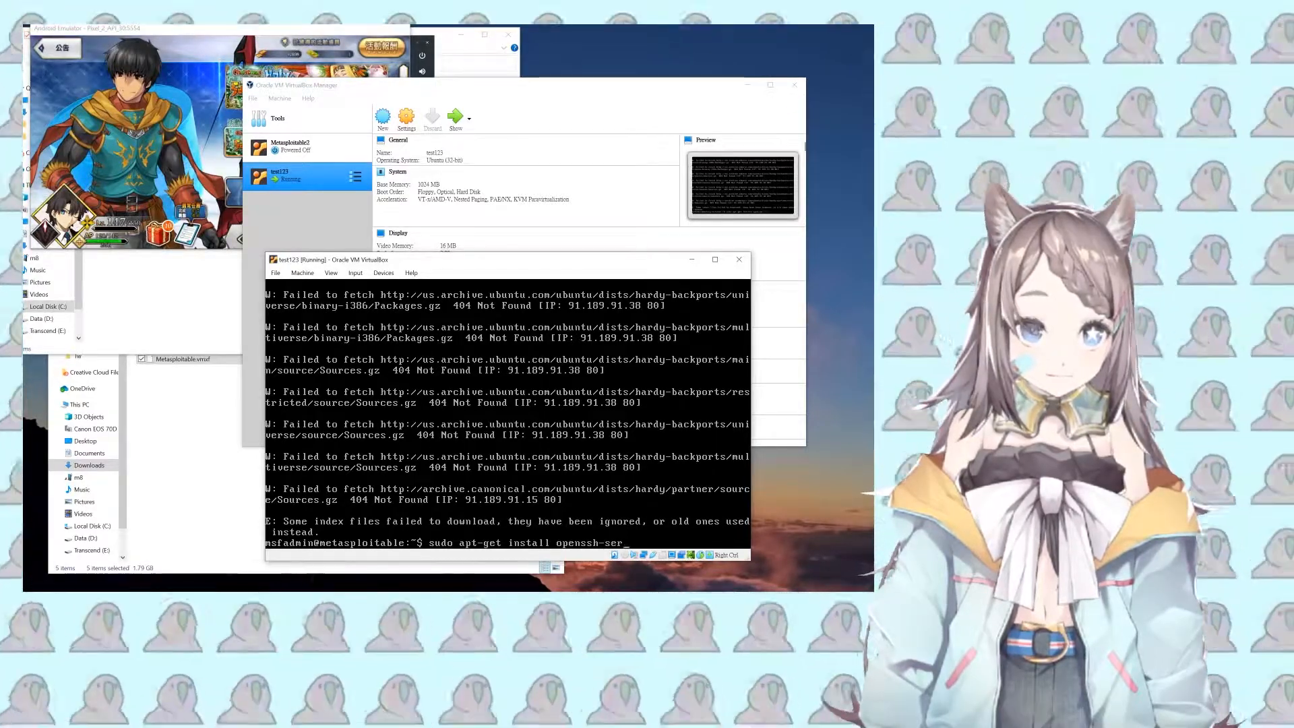
pyautogui.press('Return')
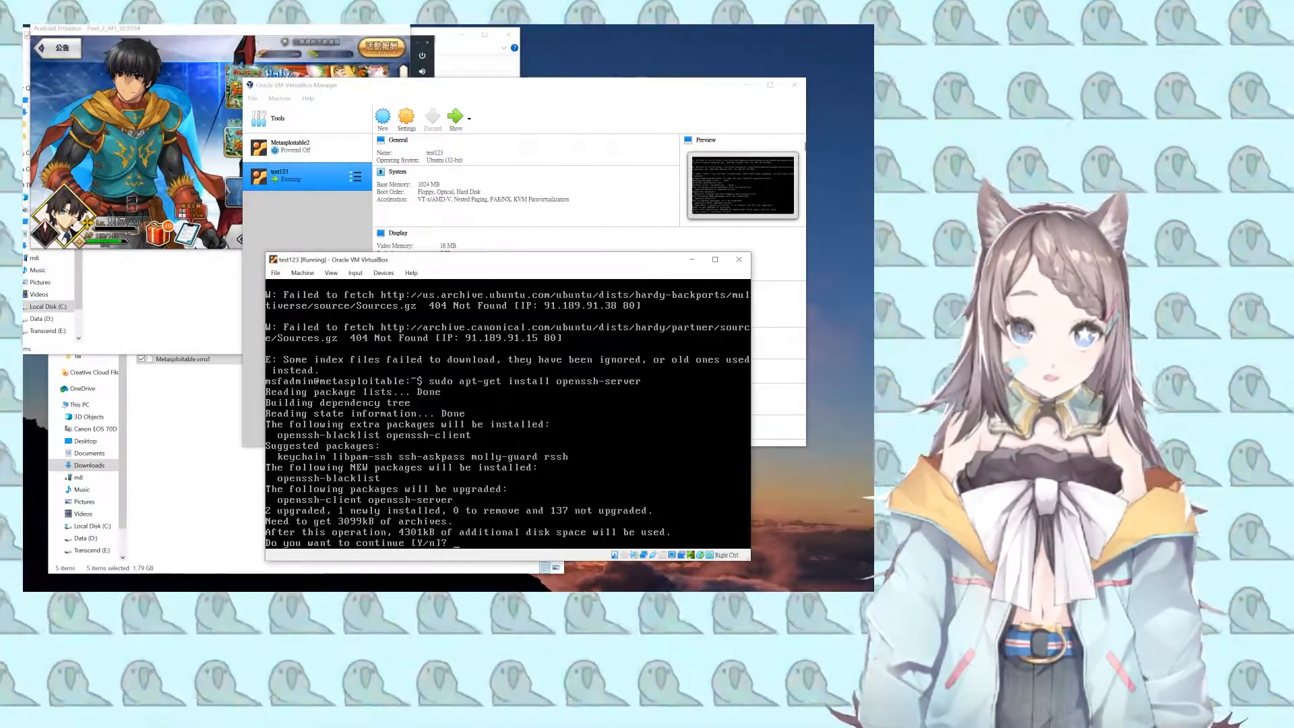
# Step: Answer yes to the continue and unverified-package prompts, then release the keyboard from the VM
pyautogui.write('y')
pyautogui.press('Return')
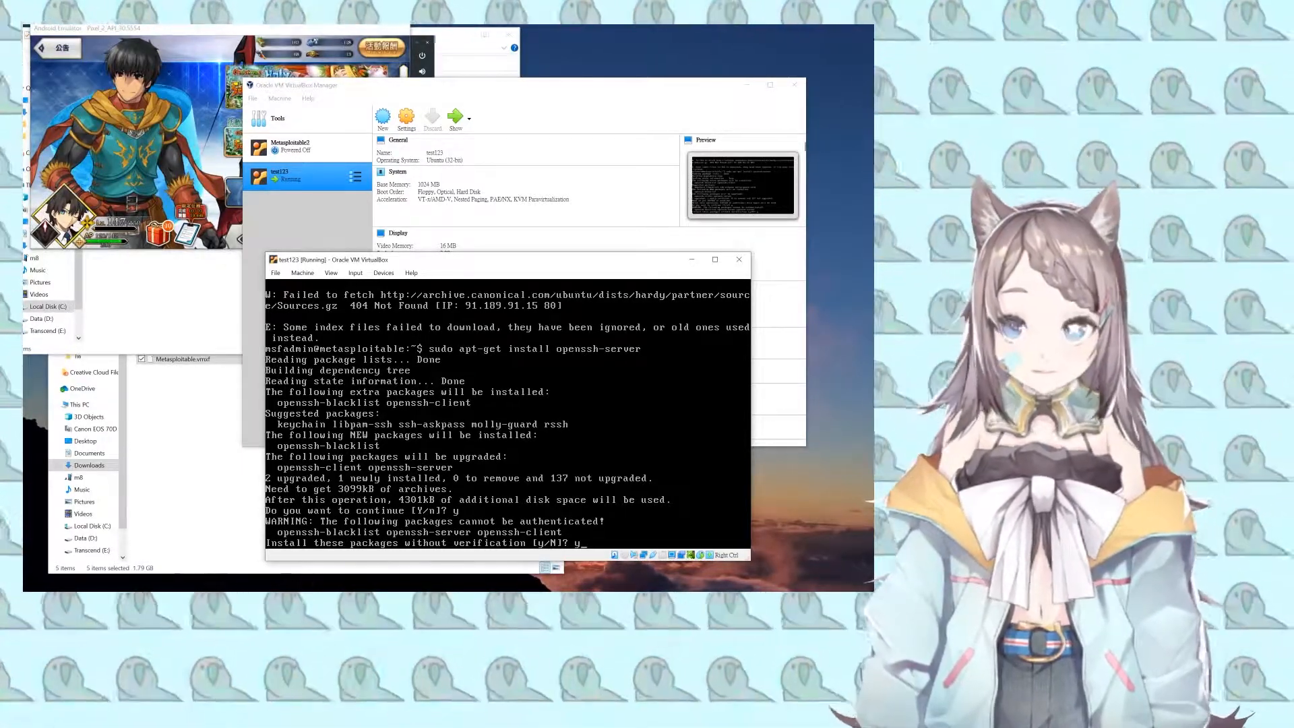
pyautogui.press('Return')
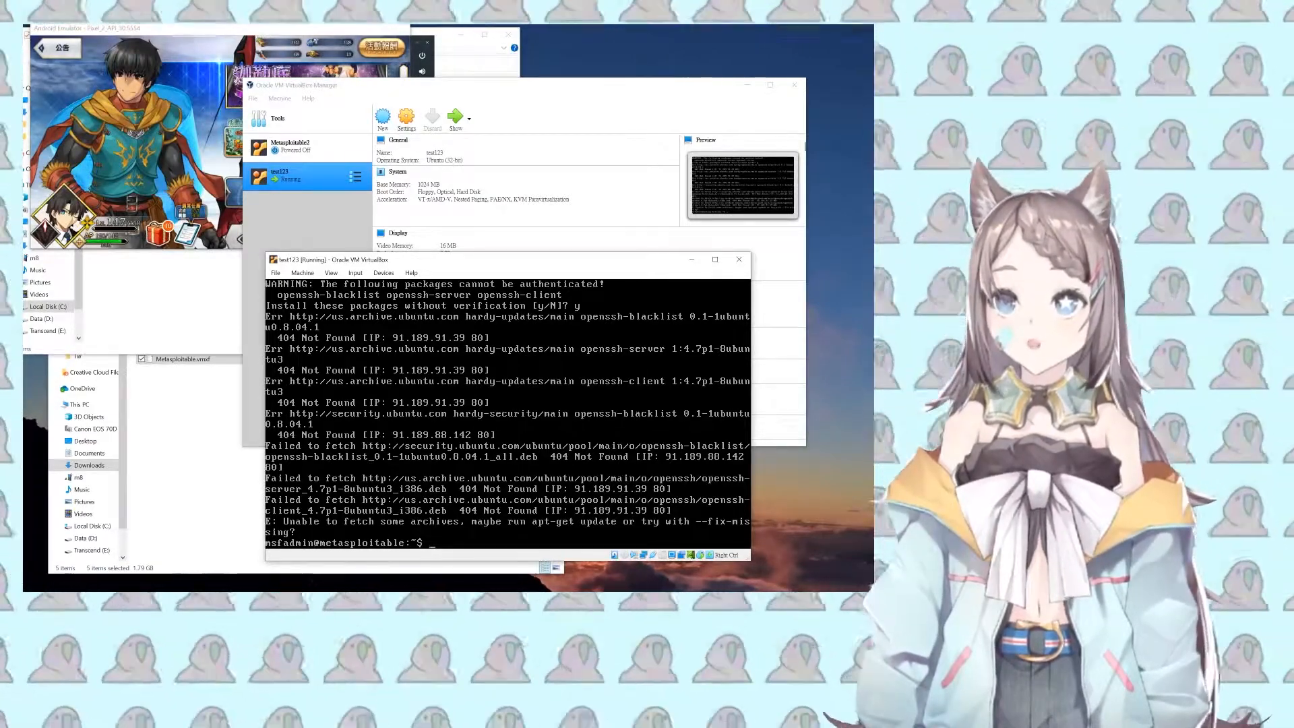
pyautogui.press('Control_R')
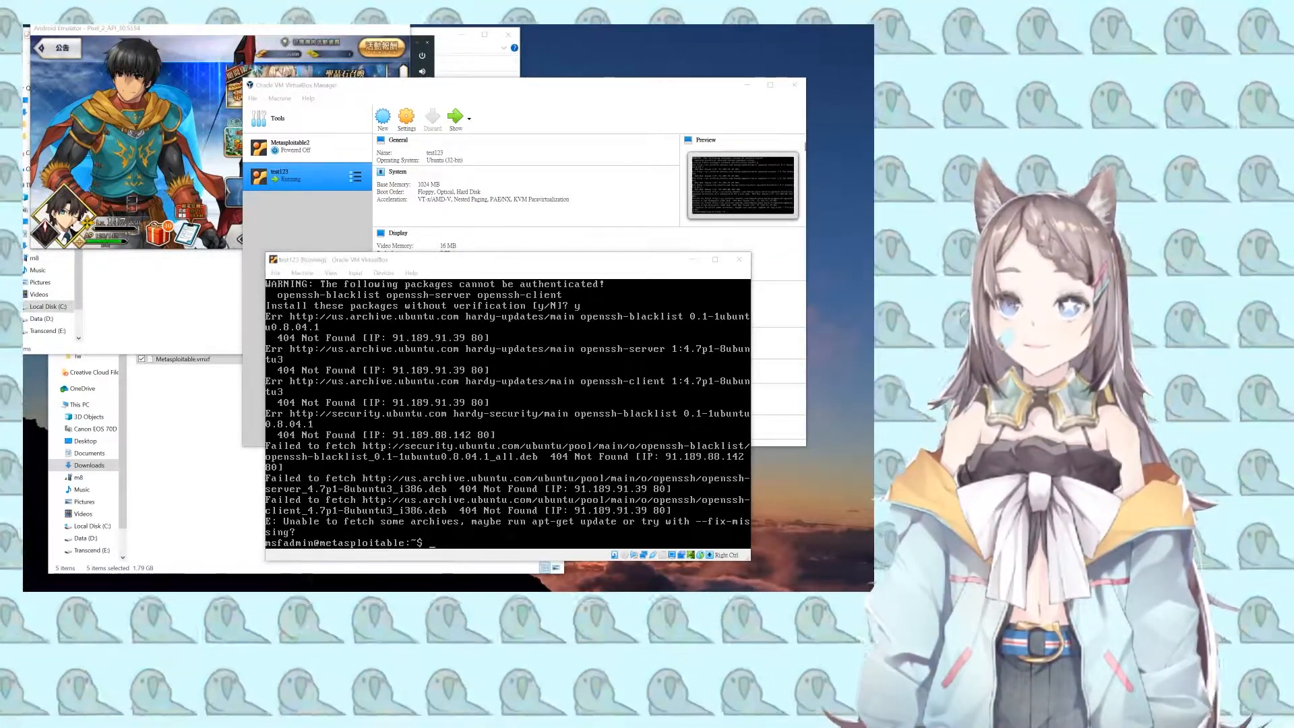